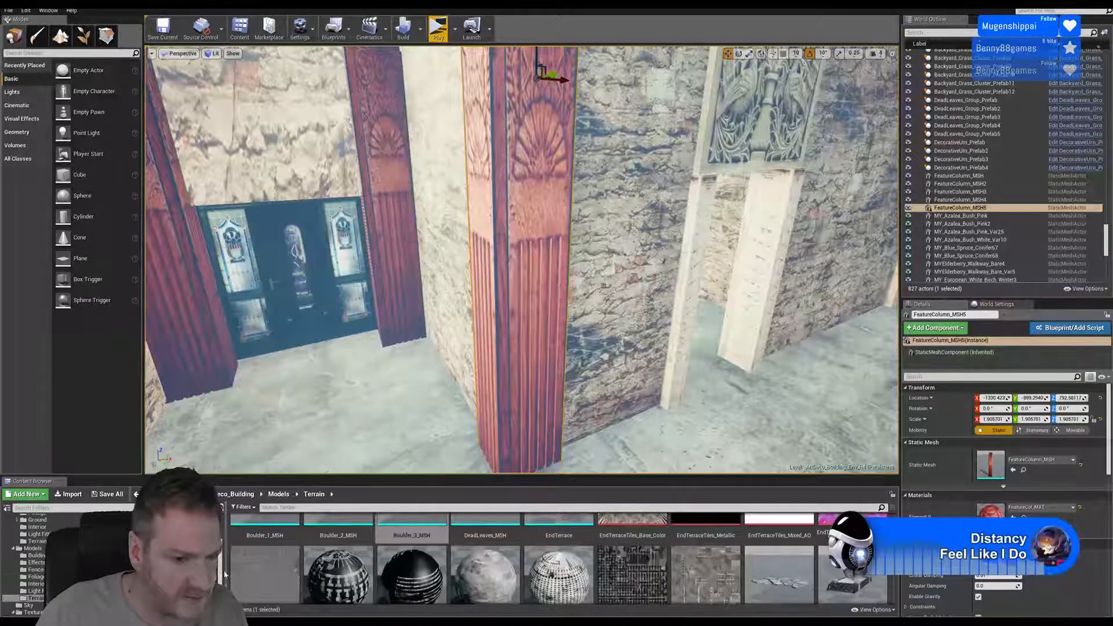
- Open the My_Rock_MAT material from the Materials/Terrain folder
{"action": "scroll", "coordinate": [222, 574], "scroll_direction": "up", "scroll_amount": 3}
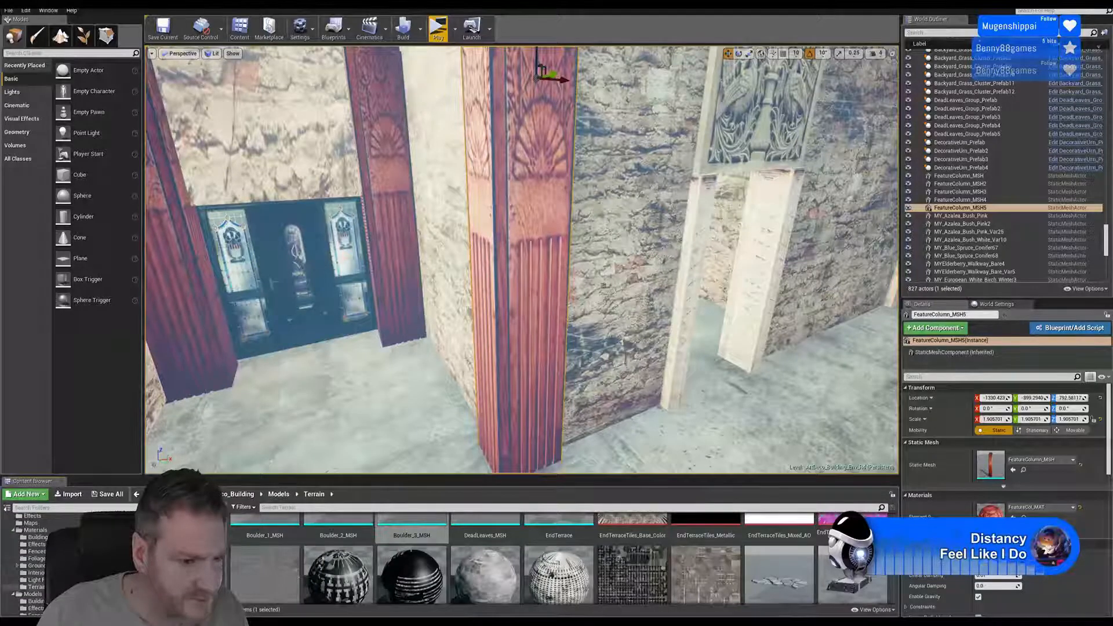
{"action": "left_click", "coordinate": [36, 588]}
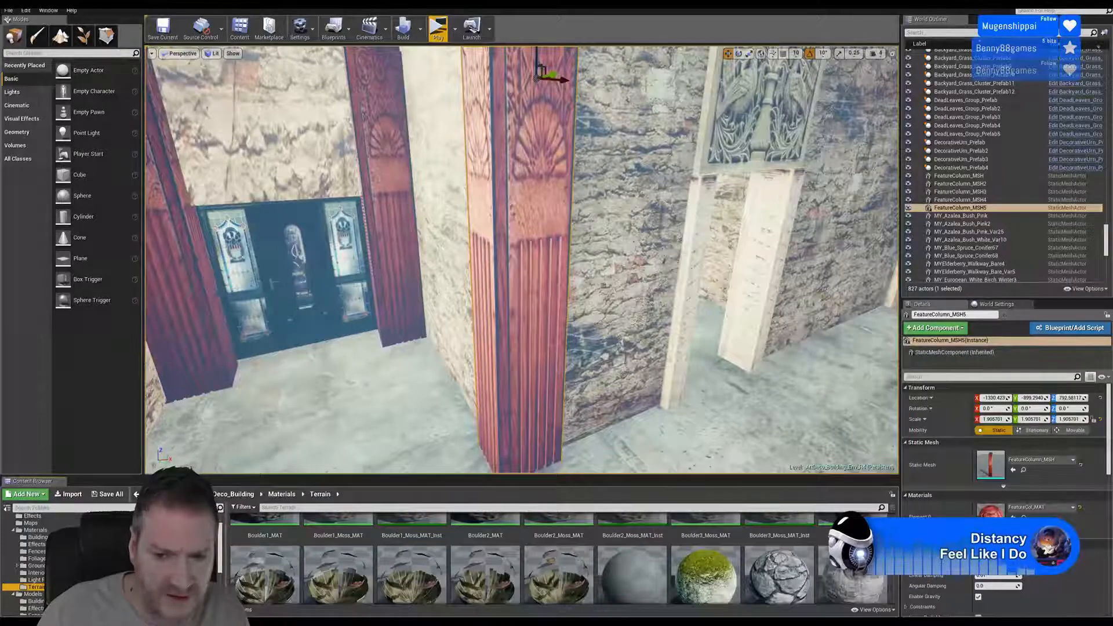
{"action": "scroll", "coordinate": [706, 543], "scroll_direction": "down", "scroll_amount": 2}
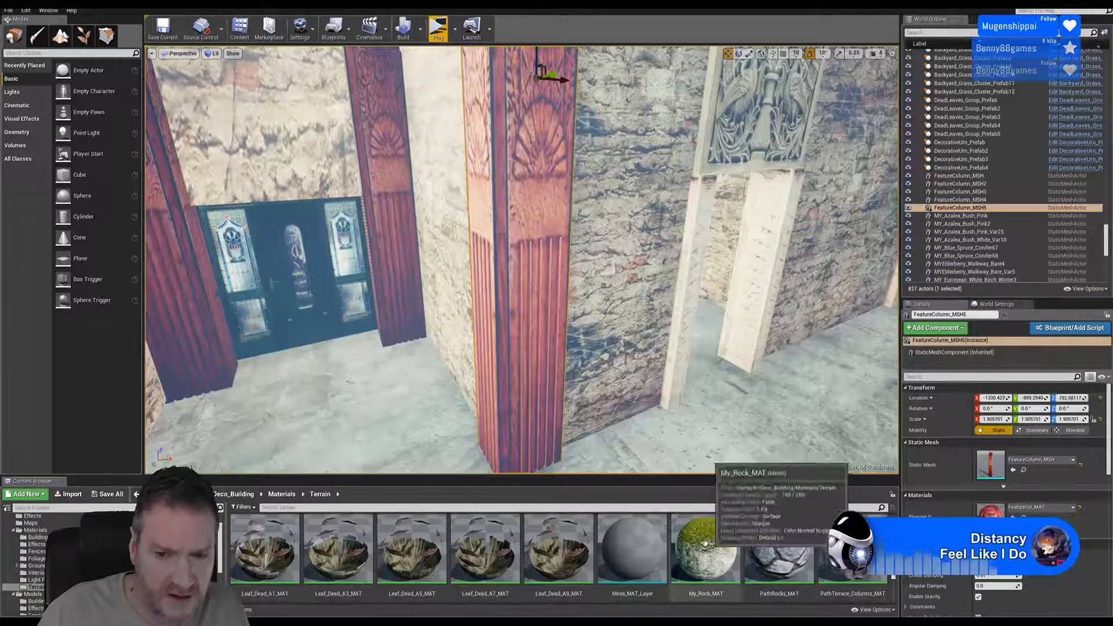
{"action": "left_click", "coordinate": [705, 543]}
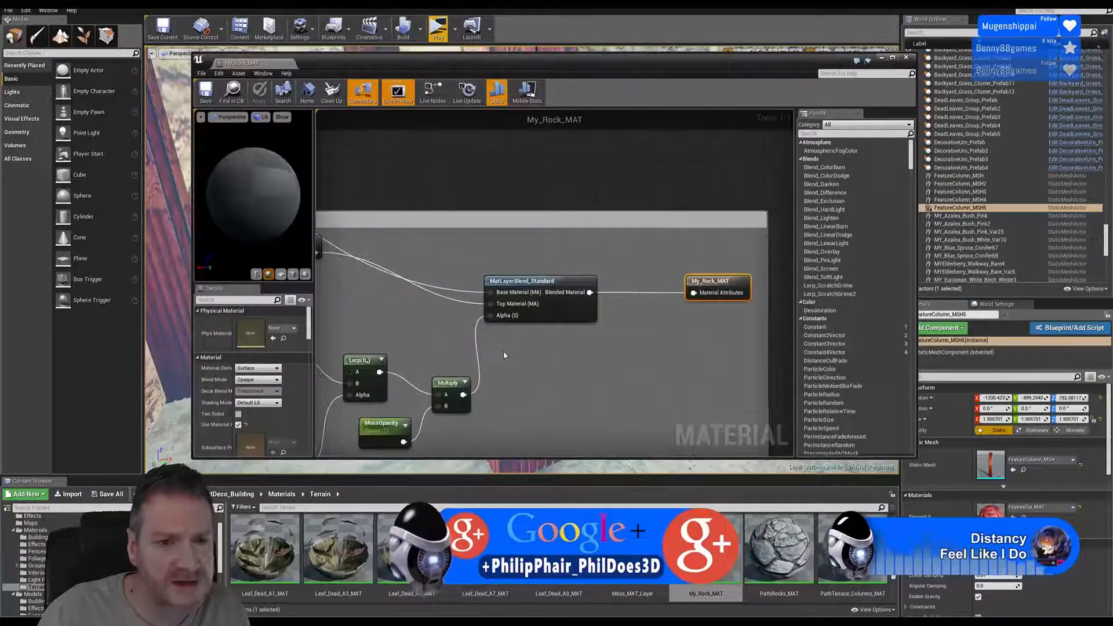
- Examine the My_Rock_MAT node graph, its texture inputs, moss blending and preview sphere, and close the material
{"action": "scroll", "coordinate": [503, 354], "scroll_direction": "down", "scroll_amount": 7}
{"action": "right_click_drag", "start_coordinate": [676, 284], "coordinate": [627, 222]}
{"action": "scroll", "coordinate": [501, 221], "scroll_direction": "up", "scroll_amount": 3}
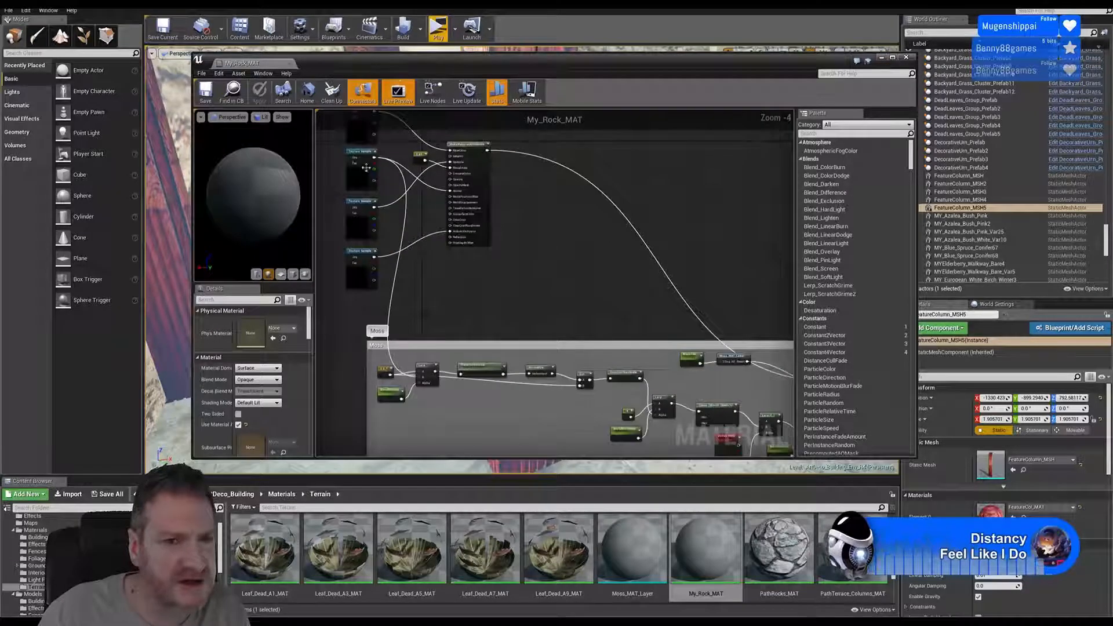
{"action": "right_click_drag", "start_coordinate": [625, 303], "coordinate": [531, 256]}
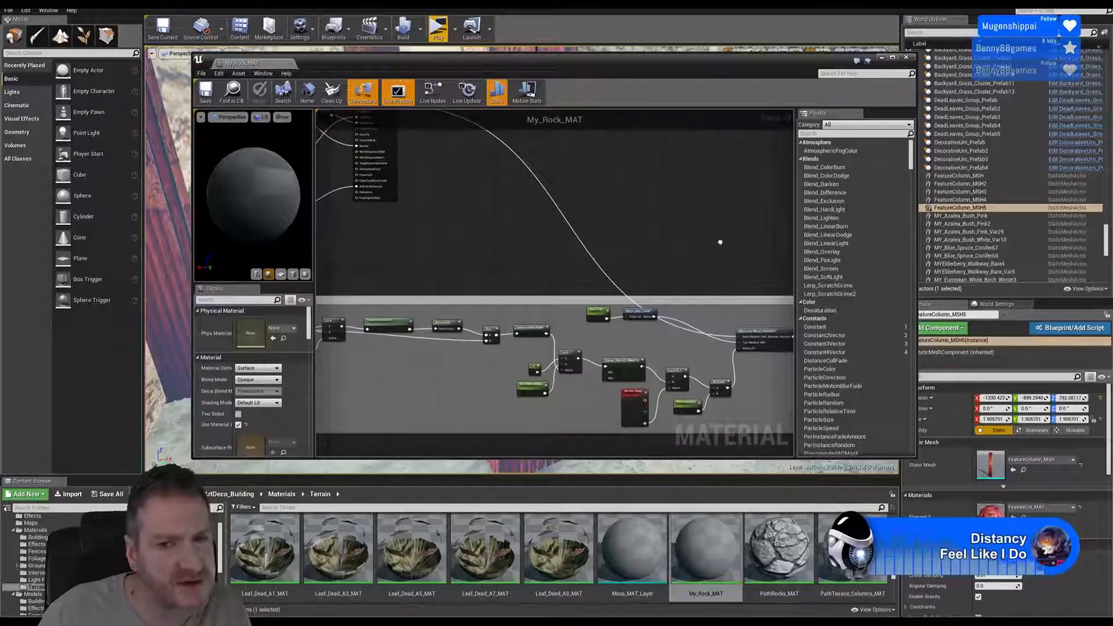
{"action": "scroll", "coordinate": [638, 272], "scroll_direction": "up", "scroll_amount": 2}
{"action": "scroll", "coordinate": [665, 295], "scroll_direction": "up", "scroll_amount": 1}
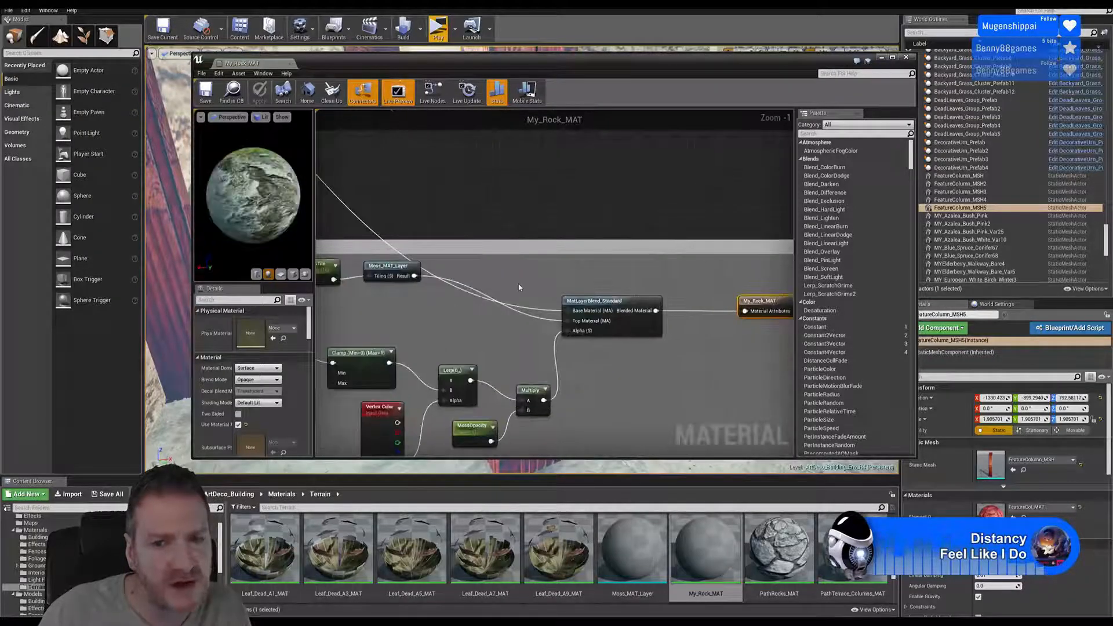
{"action": "right_click_drag", "start_coordinate": [519, 287], "coordinate": [671, 281]}
{"action": "right_click_drag", "start_coordinate": [363, 189], "coordinate": [541, 228]}
{"action": "right_click_drag", "start_coordinate": [385, 241], "coordinate": [553, 421]}
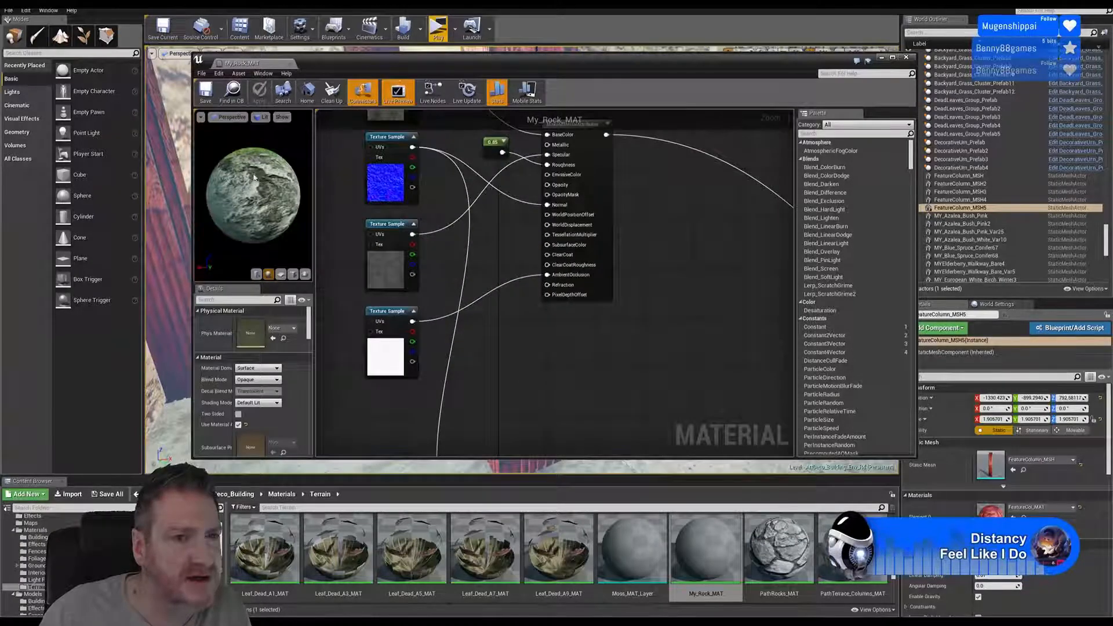
{"action": "left_click_drag", "start_coordinate": [254, 177], "coordinate": [264, 165]}
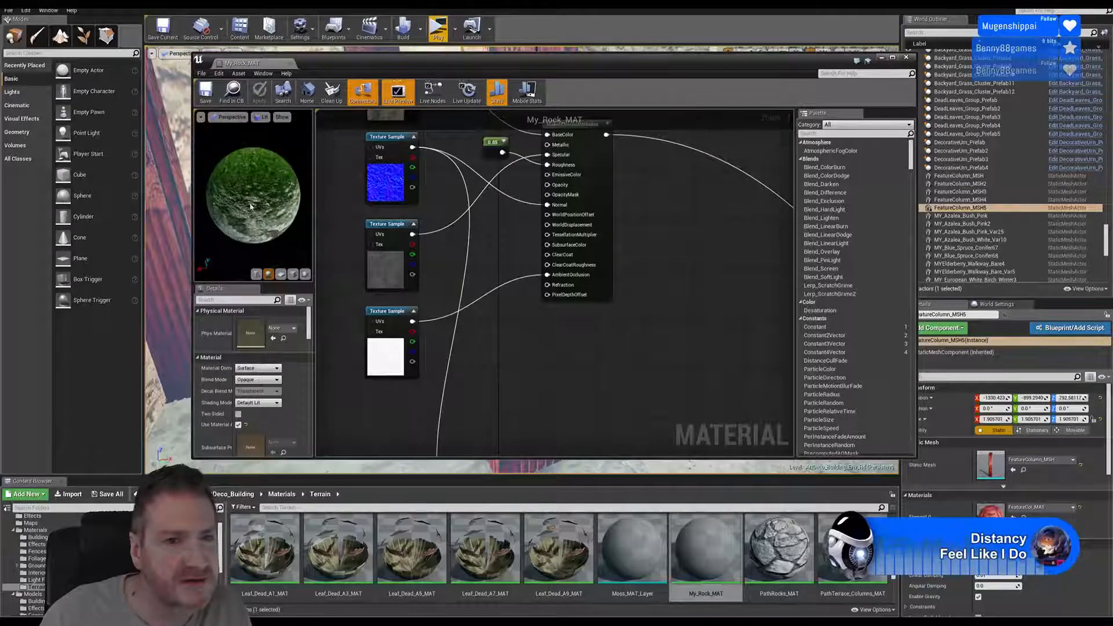
{"action": "left_click_drag", "start_coordinate": [251, 206], "coordinate": [258, 190]}
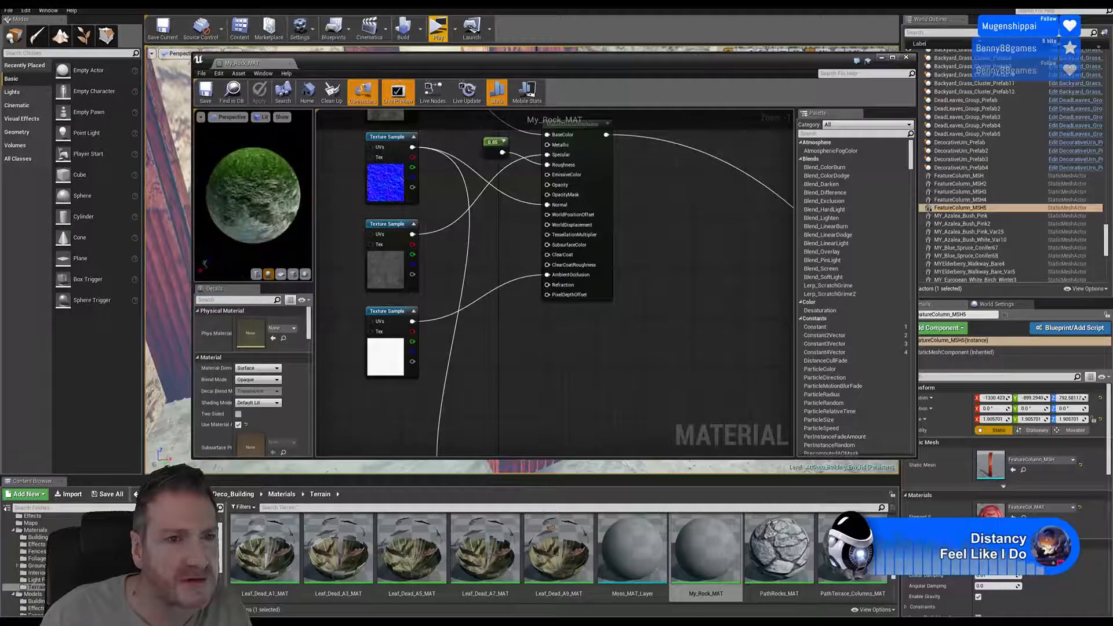
{"action": "left_click", "coordinate": [909, 58]}
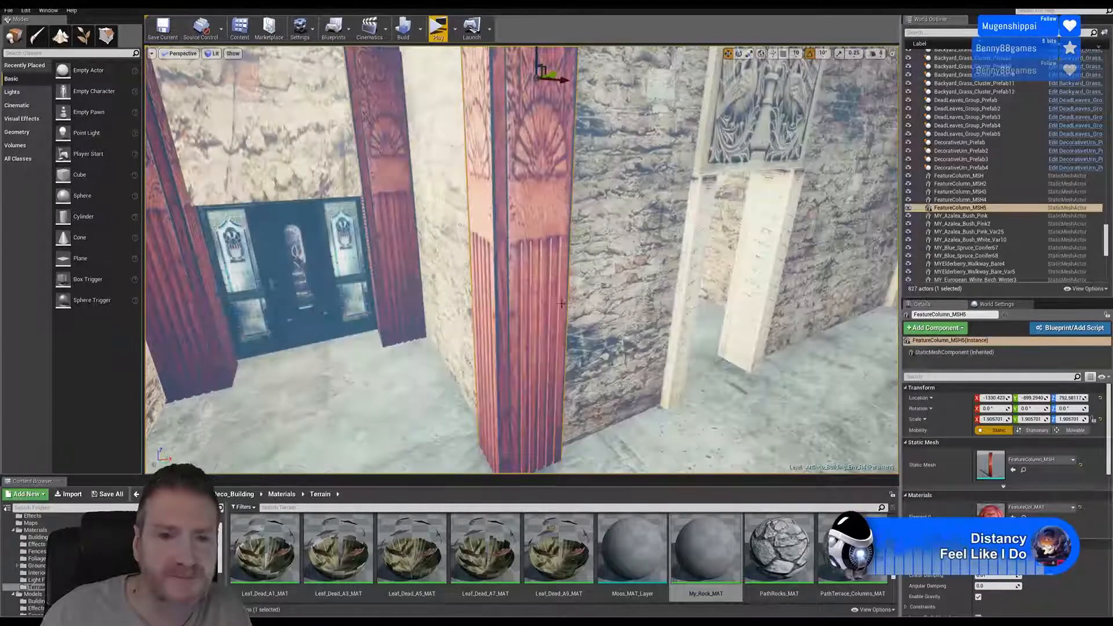
- Move the selected feature column FeatureColumn_MSH5 out from the wall along Y to about -885
{"action": "right_click_drag", "start_coordinate": [640, 321], "coordinate": [585, 247]}
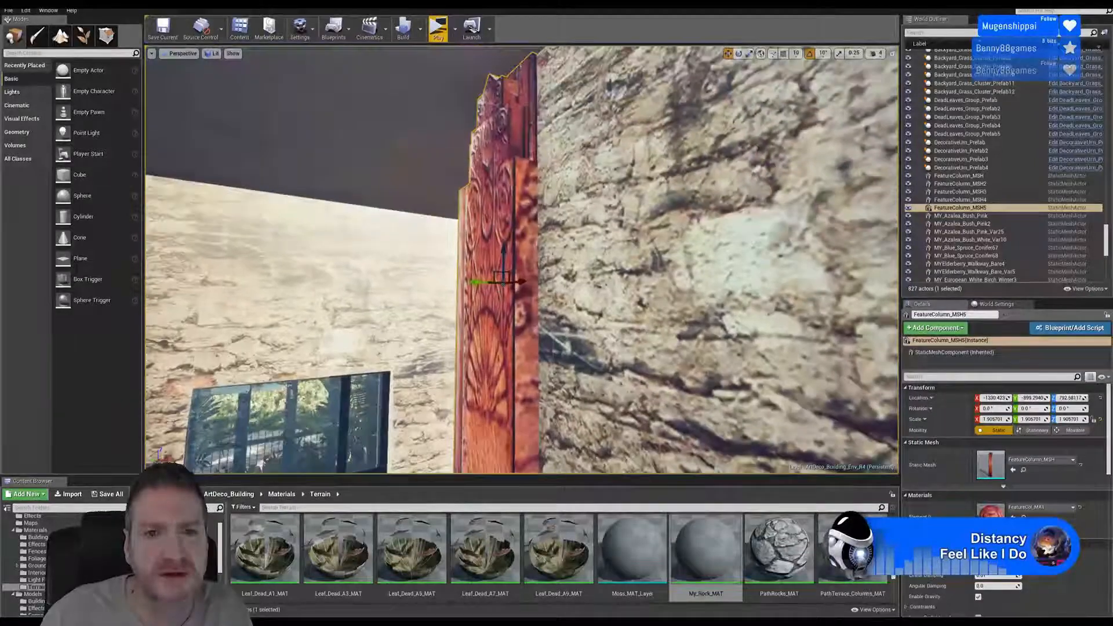
{"action": "left_click_drag", "start_coordinate": [481, 282], "coordinate": [470, 285]}
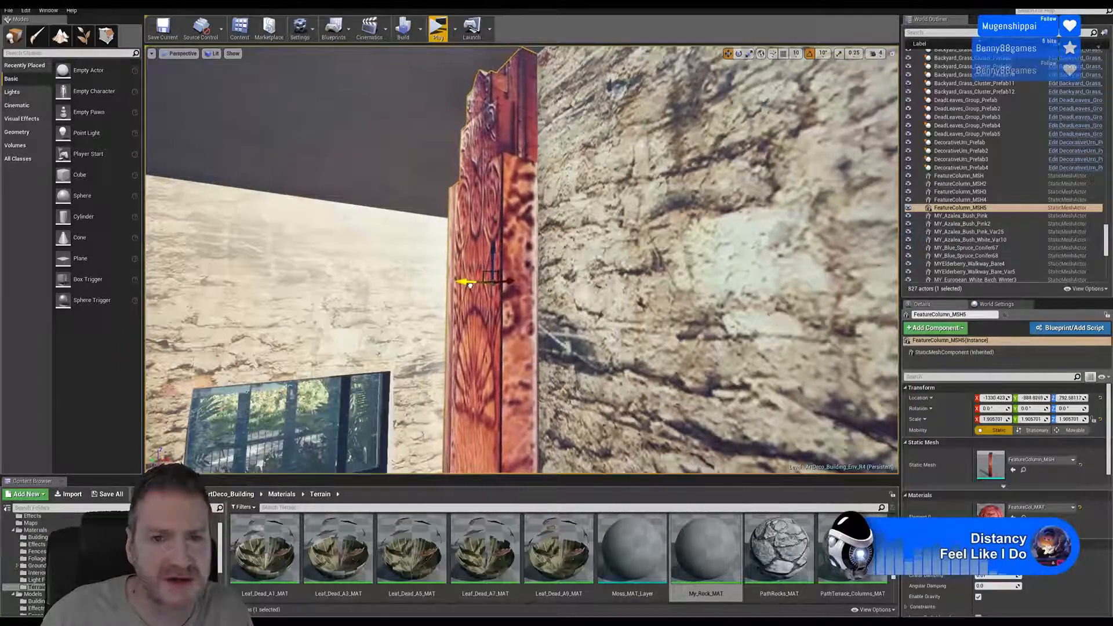
- Undo the accidental moves of the selected feature column
{"action": "right_click_drag", "start_coordinate": [585, 278], "coordinate": [625, 302]}
{"action": "key", "text": "a"}
{"action": "key", "text": "ctrl+z"}
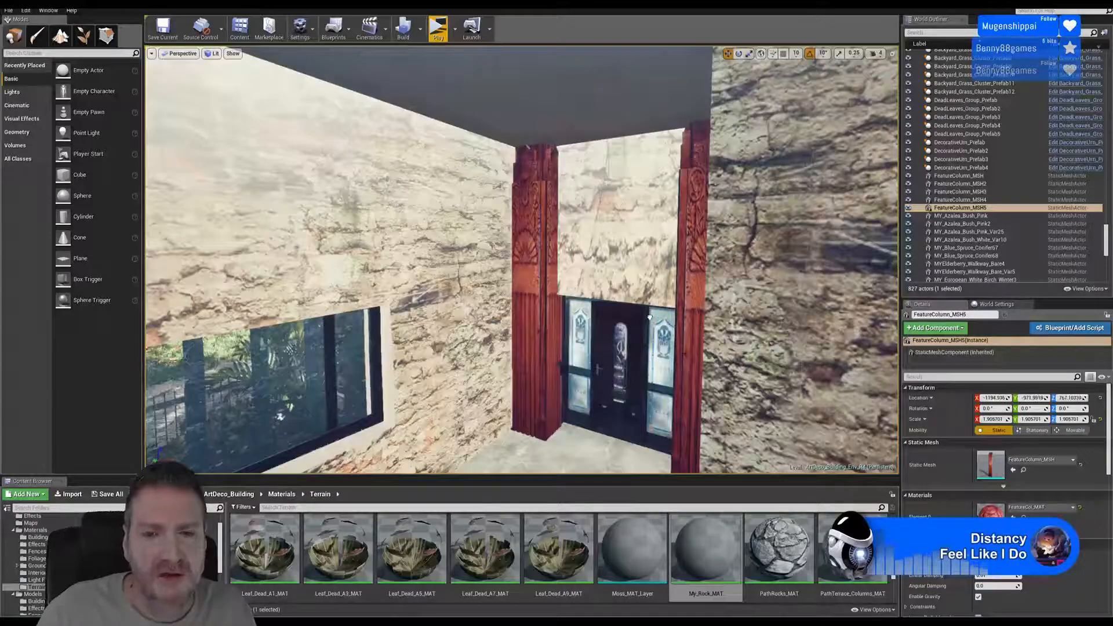
{"action": "key", "text": "ctrl+z"}
{"action": "left_click", "coordinate": [26, 10]}
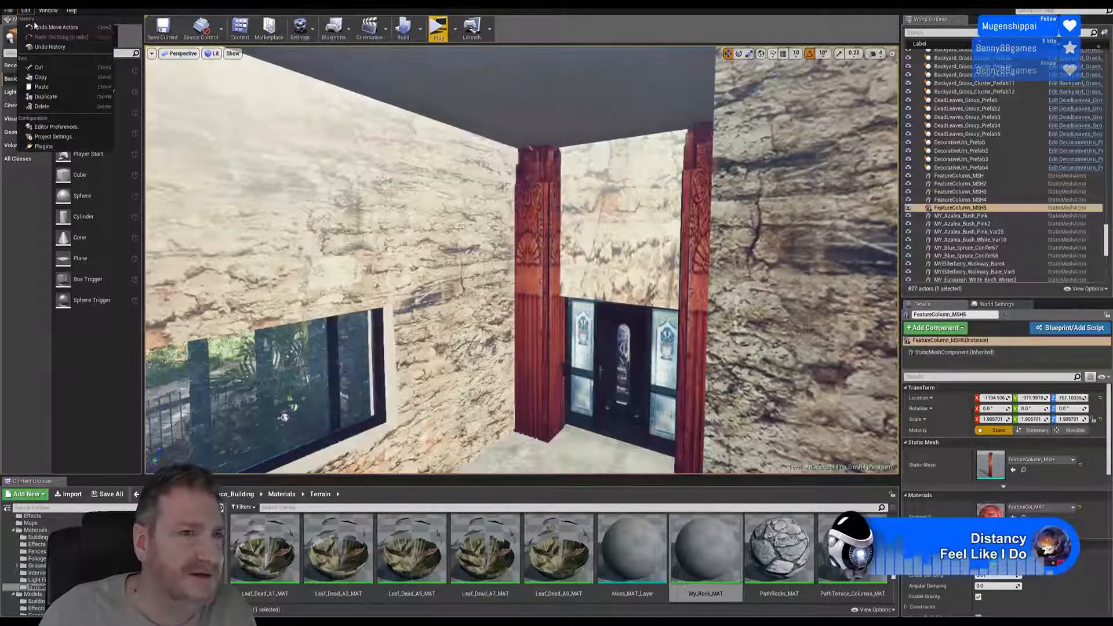
{"action": "left_click", "coordinate": [39, 29]}
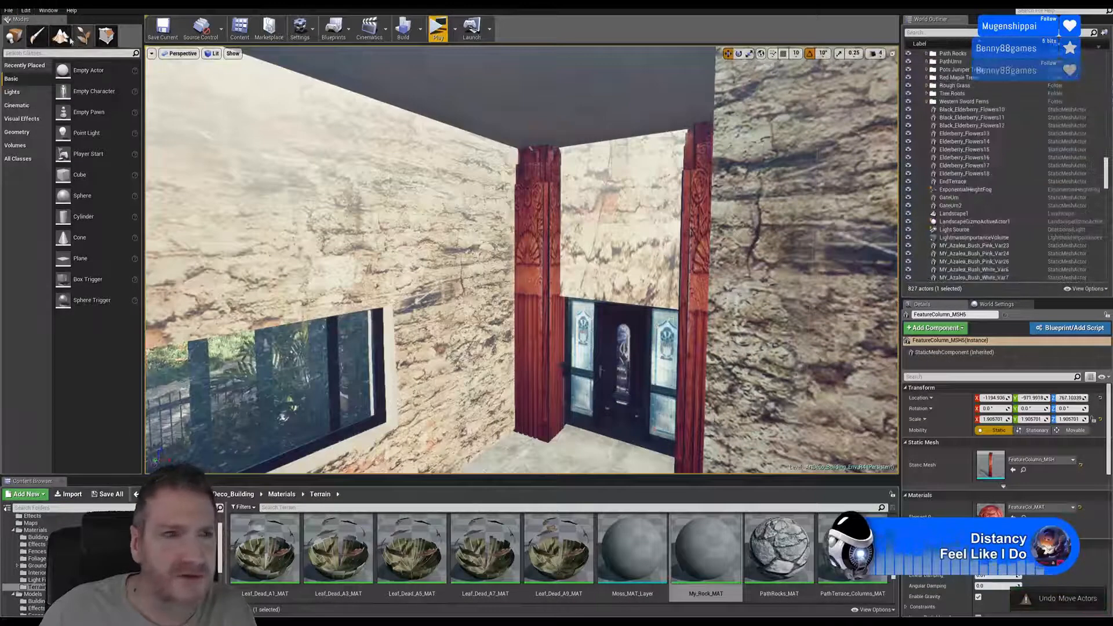
{"action": "left_click", "coordinate": [26, 11]}
{"action": "left_click", "coordinate": [39, 29]}
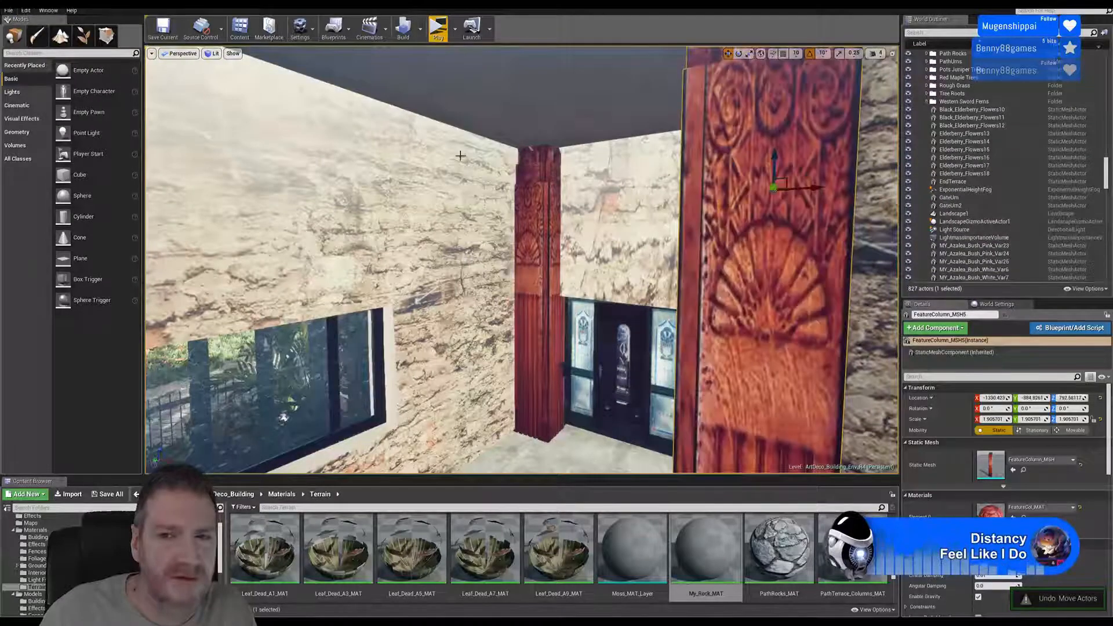
- Duplicate the feature column and move the copy along Y to about -125, toward the opposite wall corner
{"action": "right_click_drag", "start_coordinate": [557, 242], "coordinate": [525, 241]}
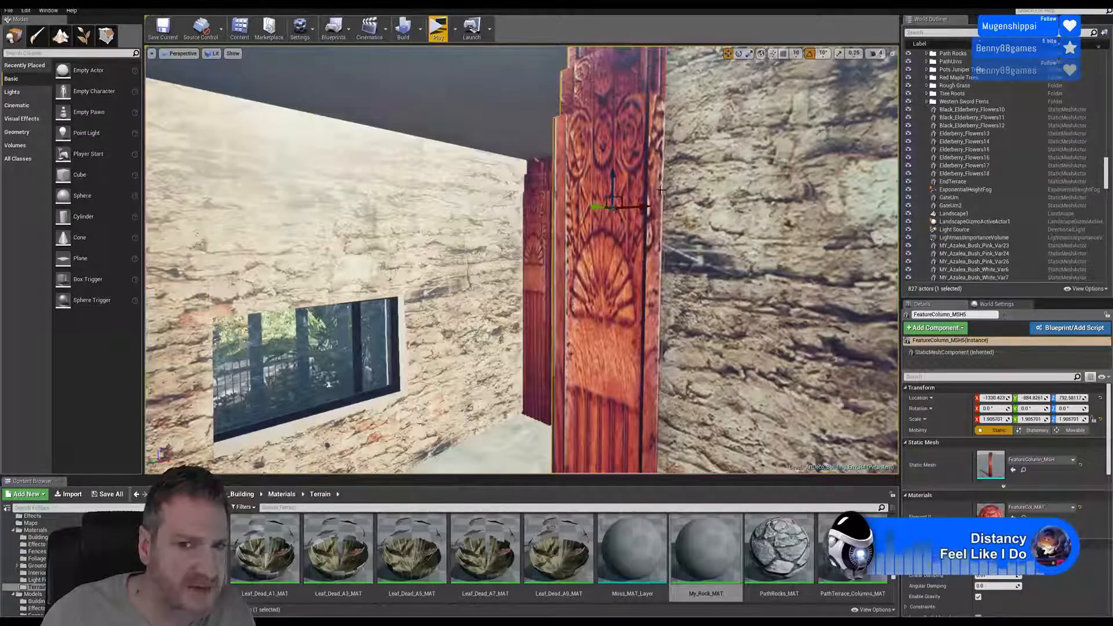
{"action": "right_click_drag", "start_coordinate": [688, 210], "coordinate": [721, 211]}
{"action": "key", "text": "a"}
{"action": "key", "text": "w"}
{"action": "key", "text": "s"}
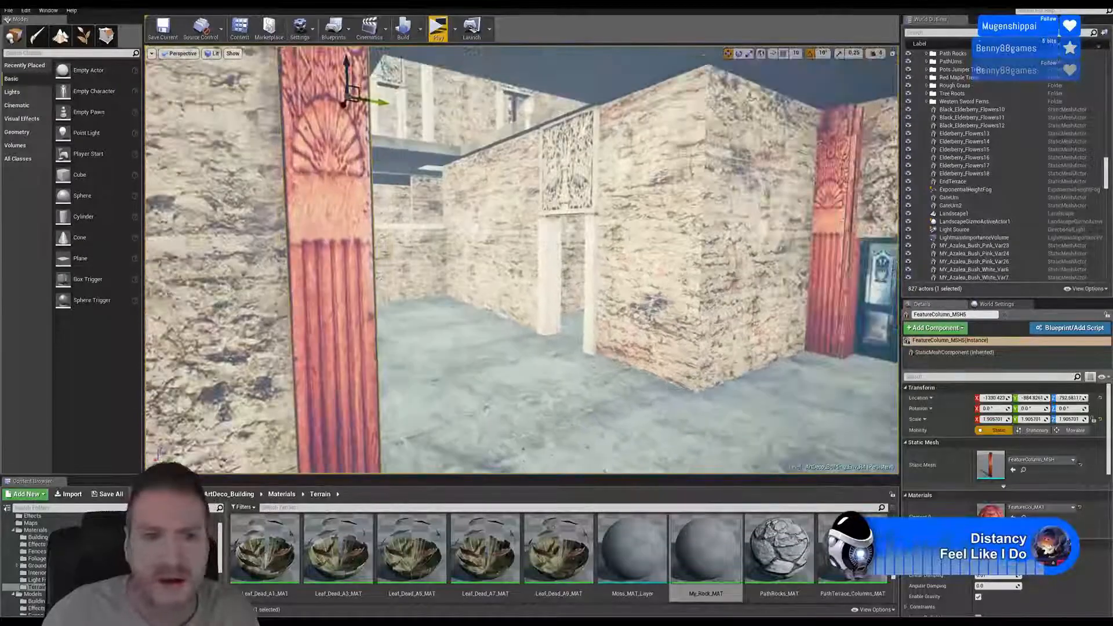
{"action": "right_click", "coordinate": [345, 162]}
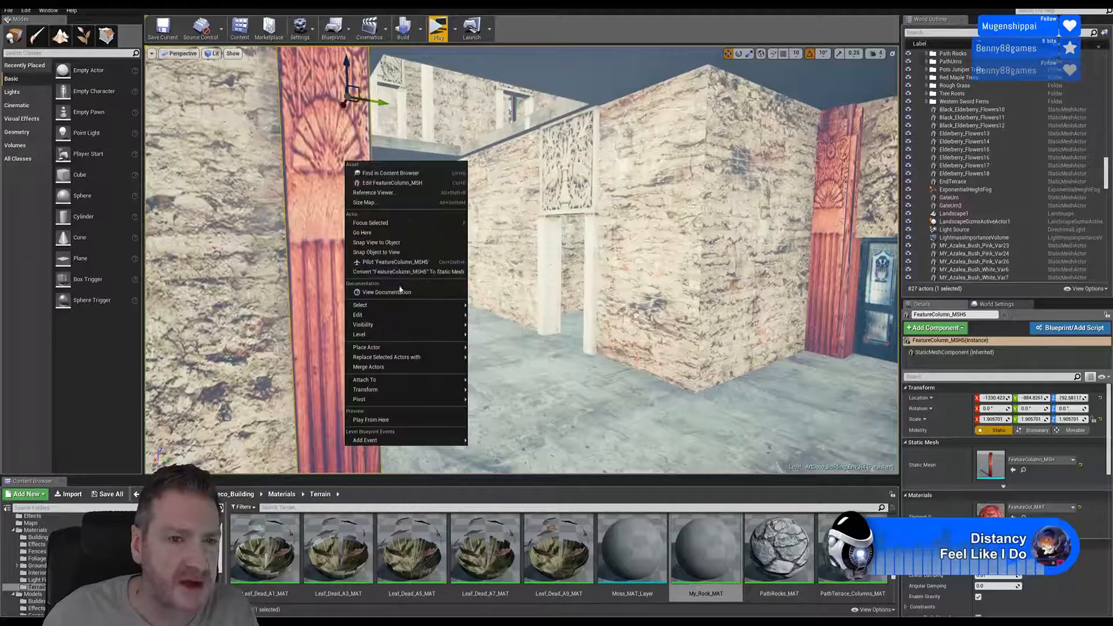
{"action": "mouse_move", "coordinate": [403, 320]}
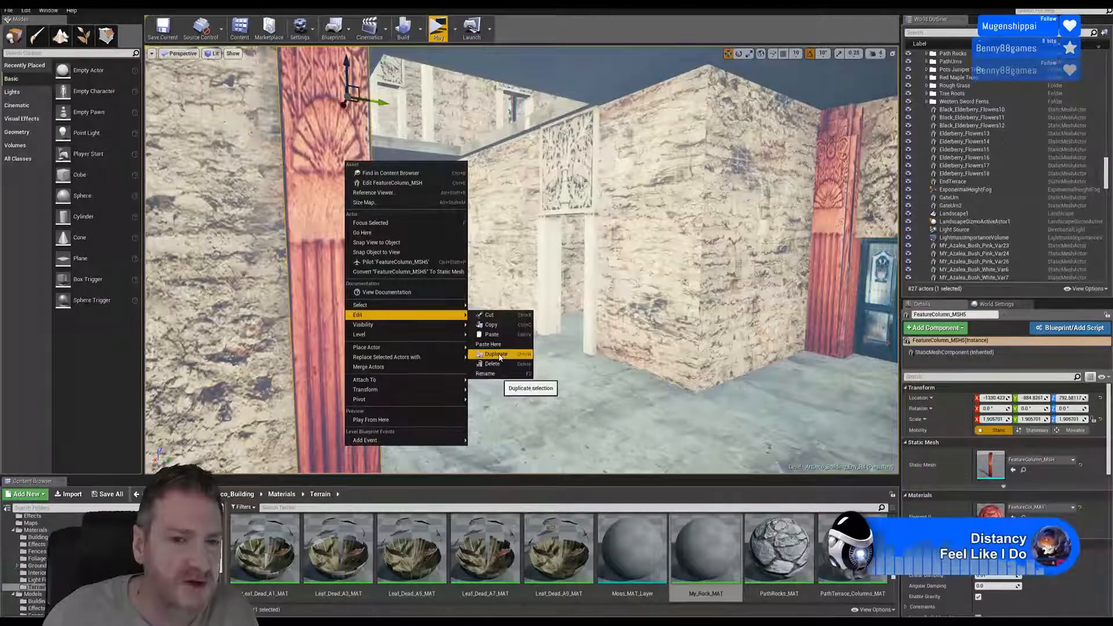
{"action": "left_click", "coordinate": [493, 348]}
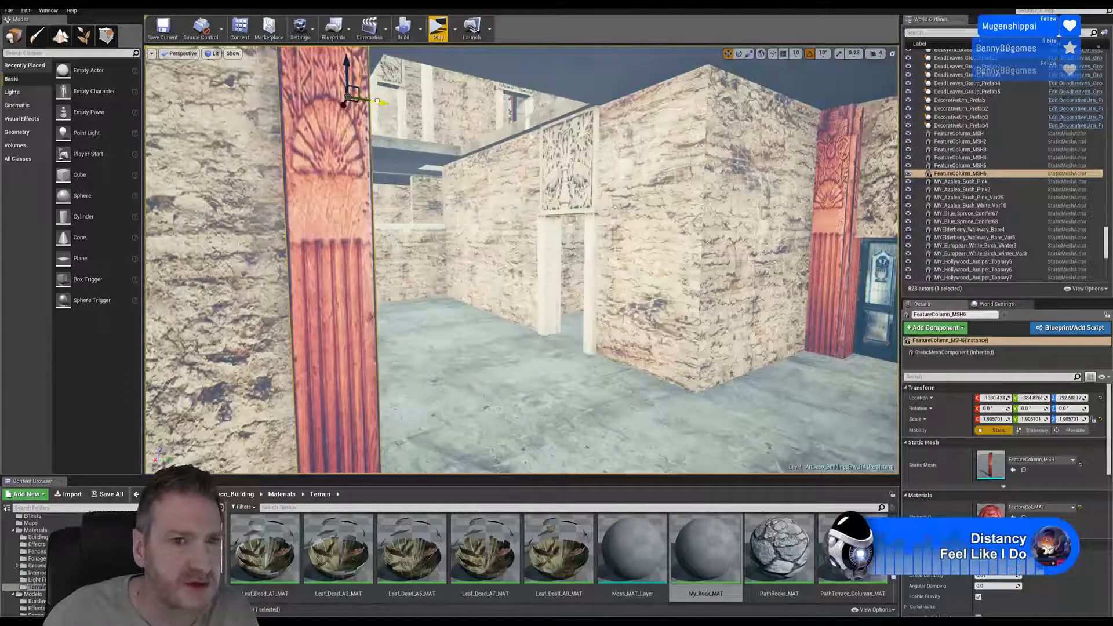
{"action": "left_click_drag", "start_coordinate": [377, 102], "coordinate": [643, 97]}
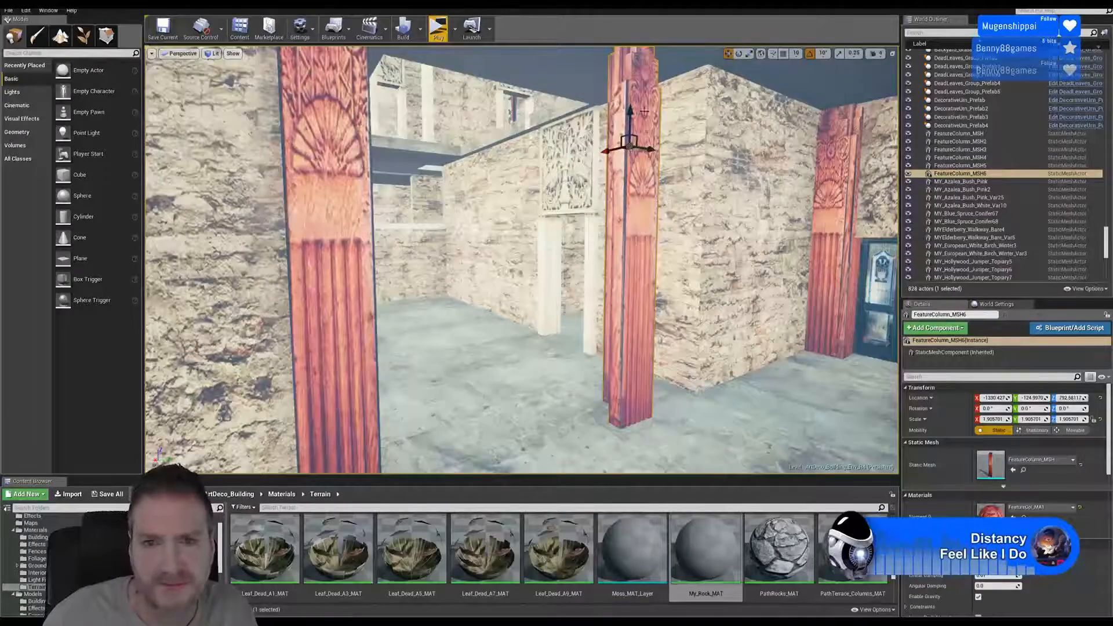
- Rotate the duplicated column to about 90° around Z and move it along Y to about 66
{"action": "left_click", "coordinate": [738, 54]}
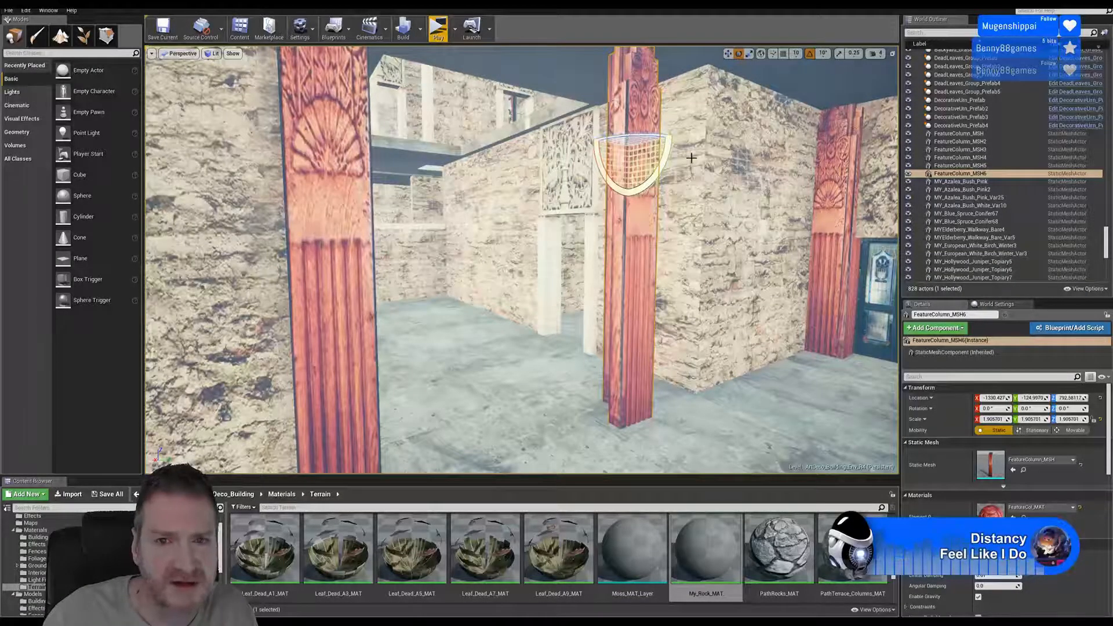
{"action": "right_click_drag", "start_coordinate": [692, 158], "coordinate": [641, 72]}
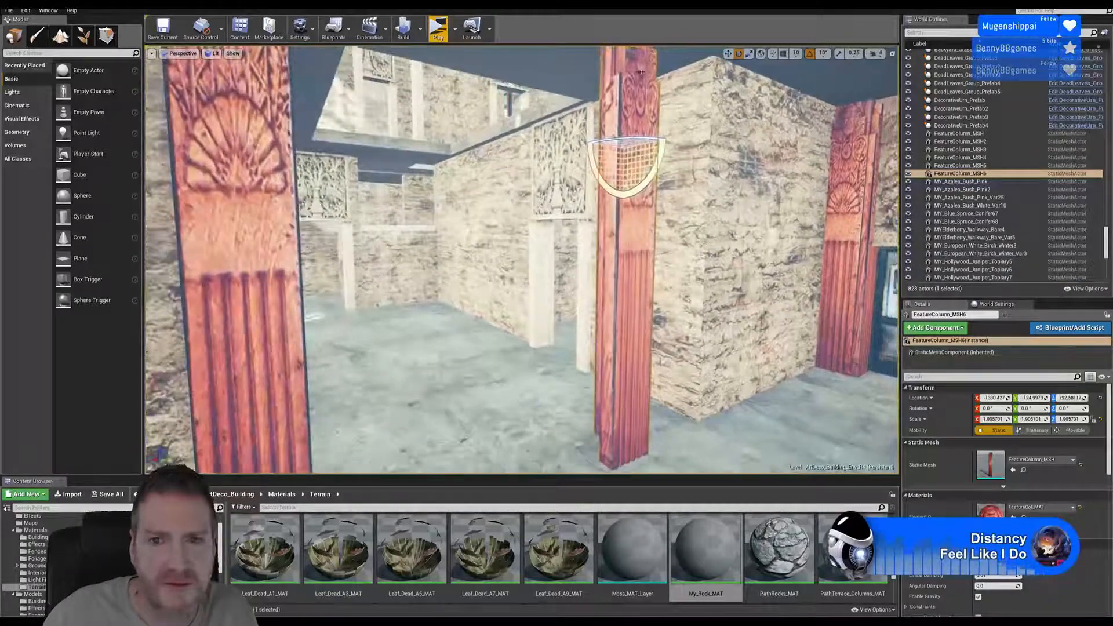
{"action": "left_click_drag", "start_coordinate": [638, 137], "coordinate": [564, 111]}
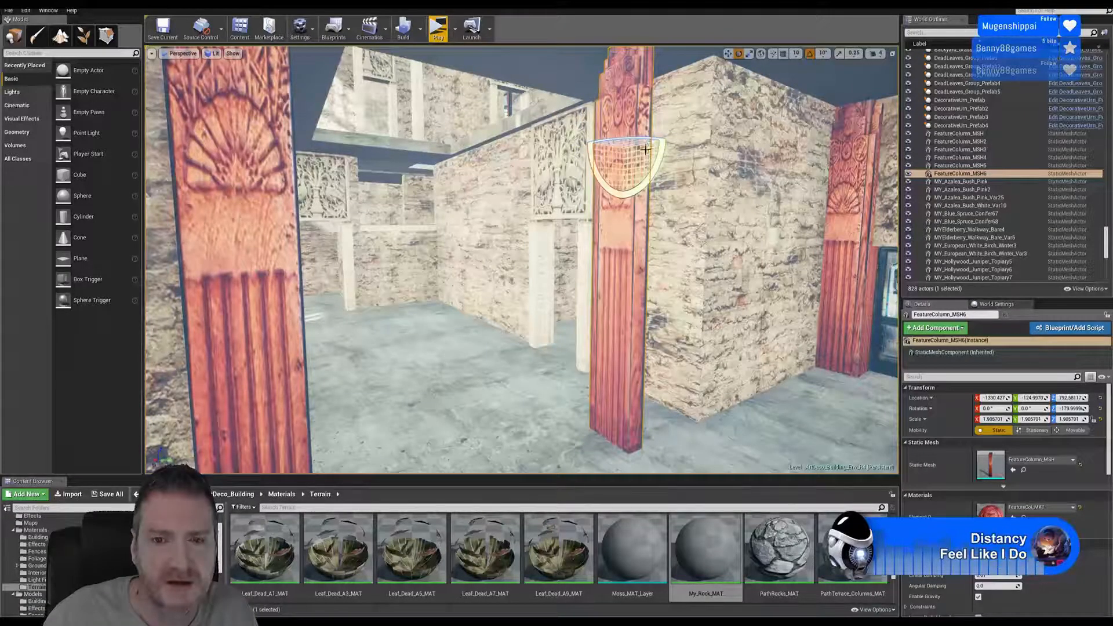
{"action": "left_click_drag", "start_coordinate": [622, 139], "coordinate": [685, 156]}
{"action": "left_click", "coordinate": [728, 54]}
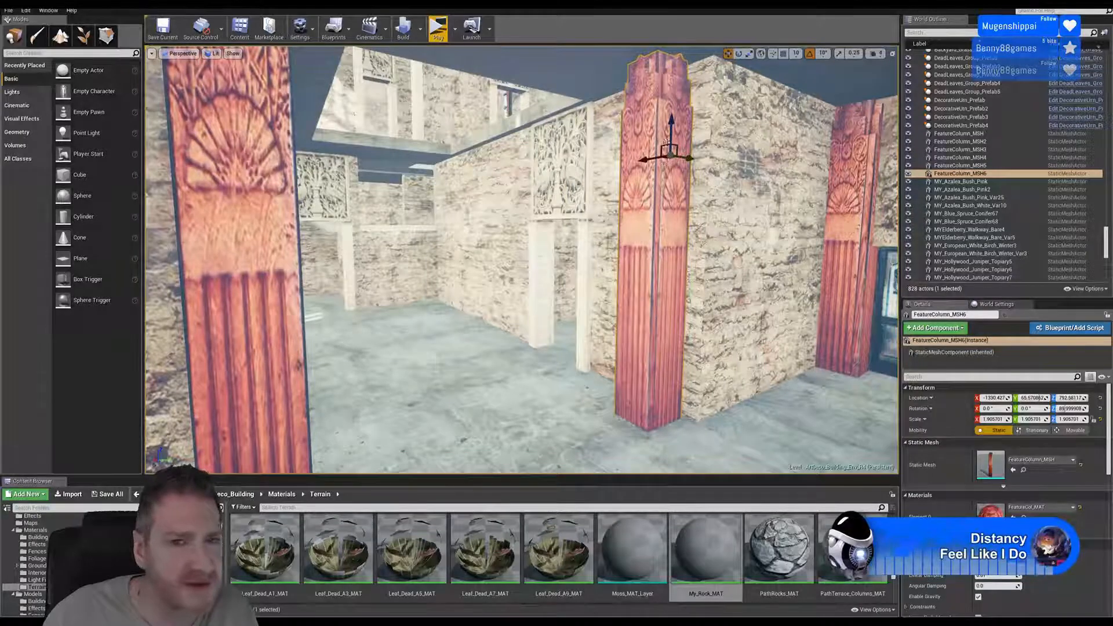
- Move the duplicated column onto the opposite wall corner, at about X -1401 and Y 197
{"action": "right_click_drag", "start_coordinate": [480, 223], "coordinate": [446, 214]}
{"action": "right_click_drag", "start_coordinate": [749, 191], "coordinate": [716, 193]}
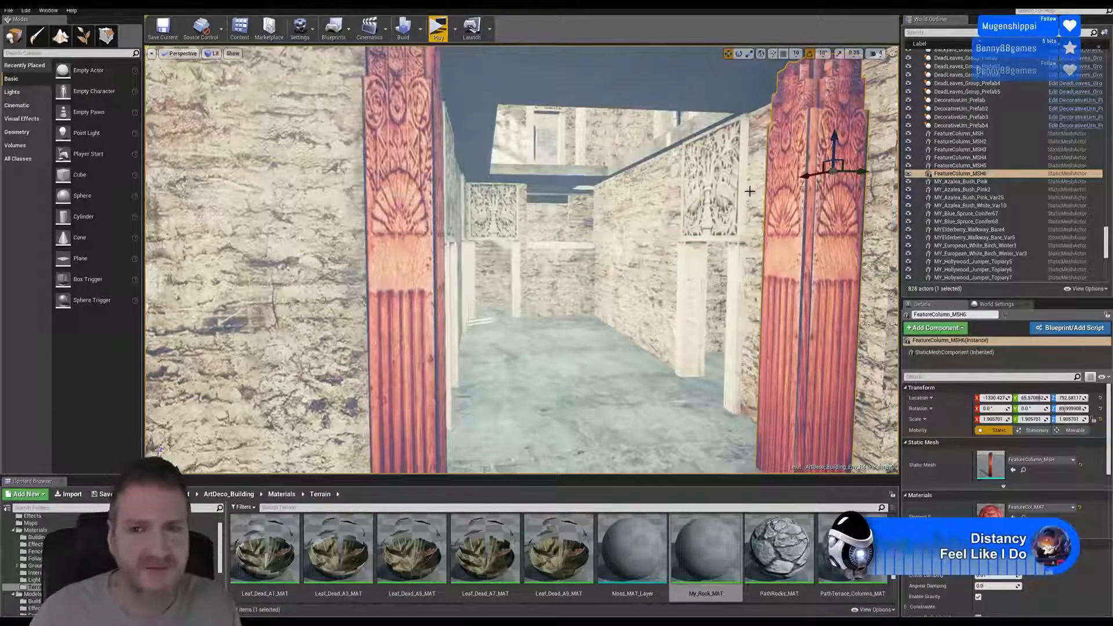
{"action": "right_click_drag", "start_coordinate": [693, 199], "coordinate": [770, 191]}
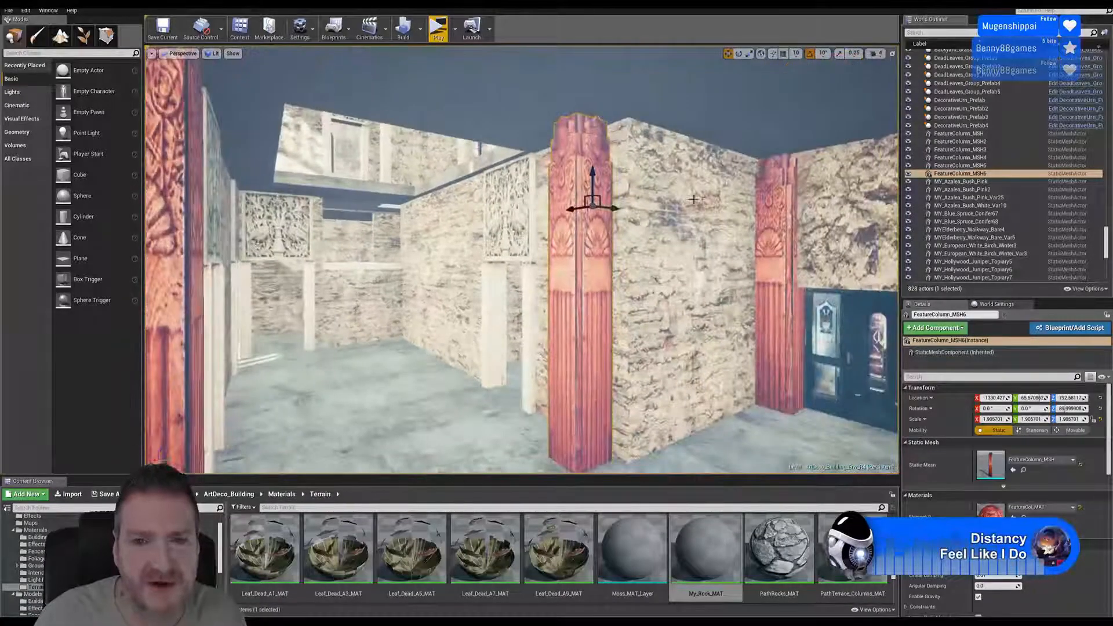
{"action": "left_click_drag", "start_coordinate": [572, 208], "coordinate": [620, 212]}
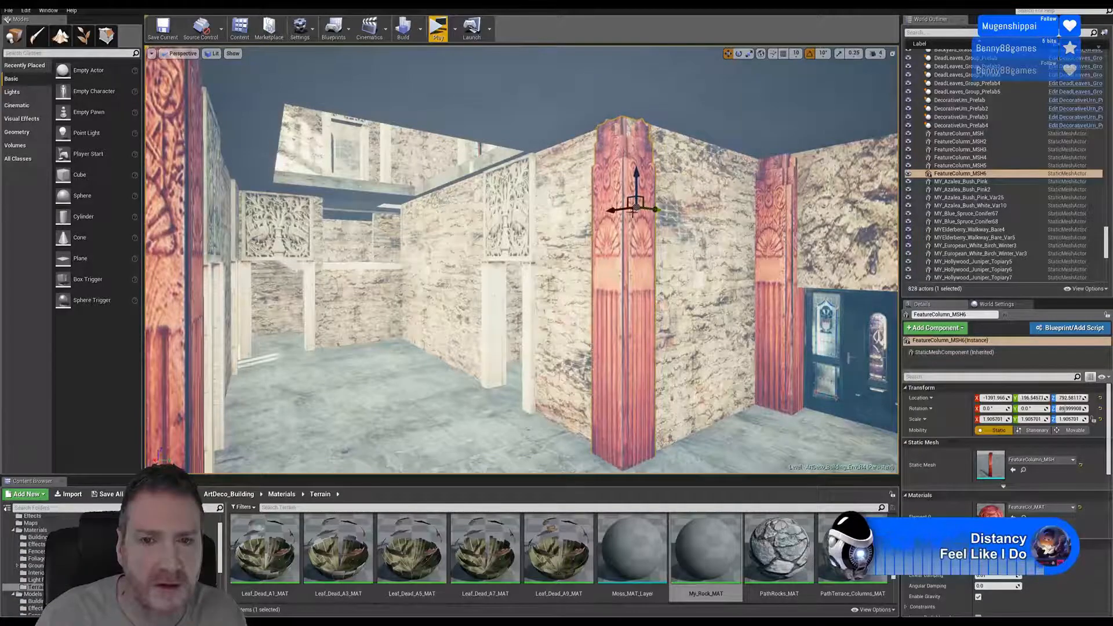
{"action": "left_click_drag", "start_coordinate": [632, 212], "coordinate": [620, 209]}
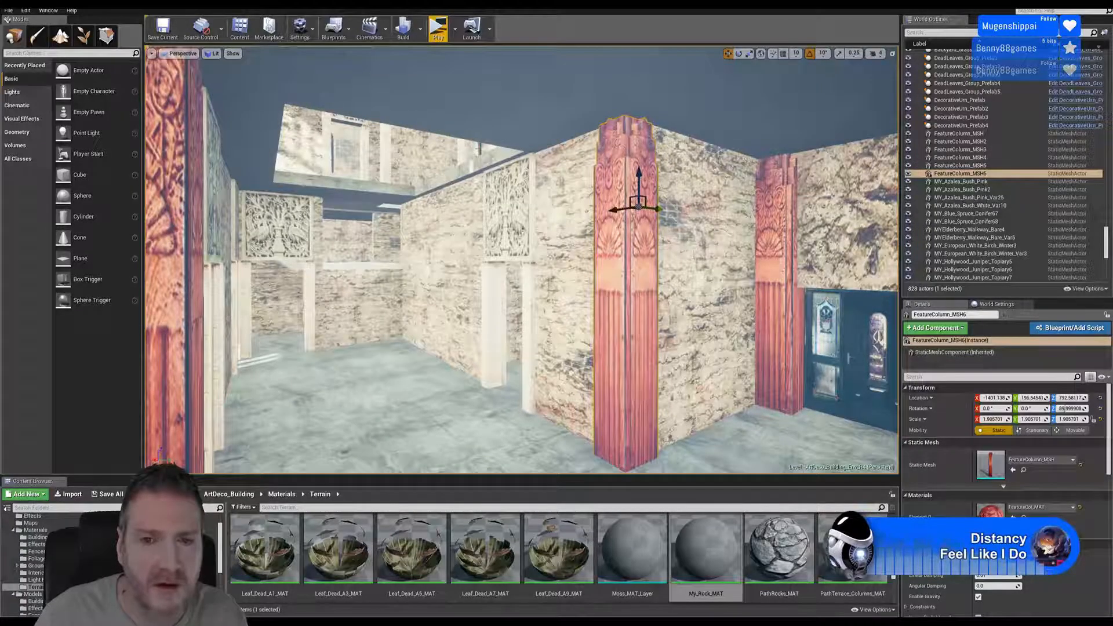
- Fine-tune the duplicated column's fit on the wall corner to about X -1409 and Y 196.5
{"action": "right_click_drag", "start_coordinate": [522, 261], "coordinate": [584, 155]}
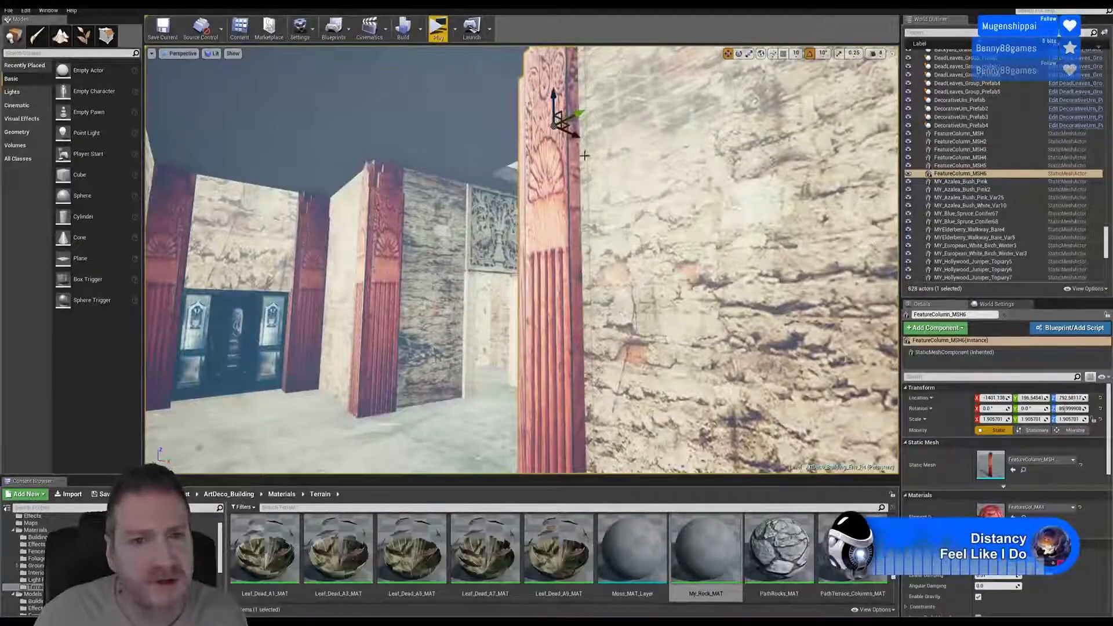
{"action": "left_click_drag", "start_coordinate": [573, 138], "coordinate": [568, 133]}
{"action": "right_click_drag", "start_coordinate": [635, 212], "coordinate": [663, 165]}
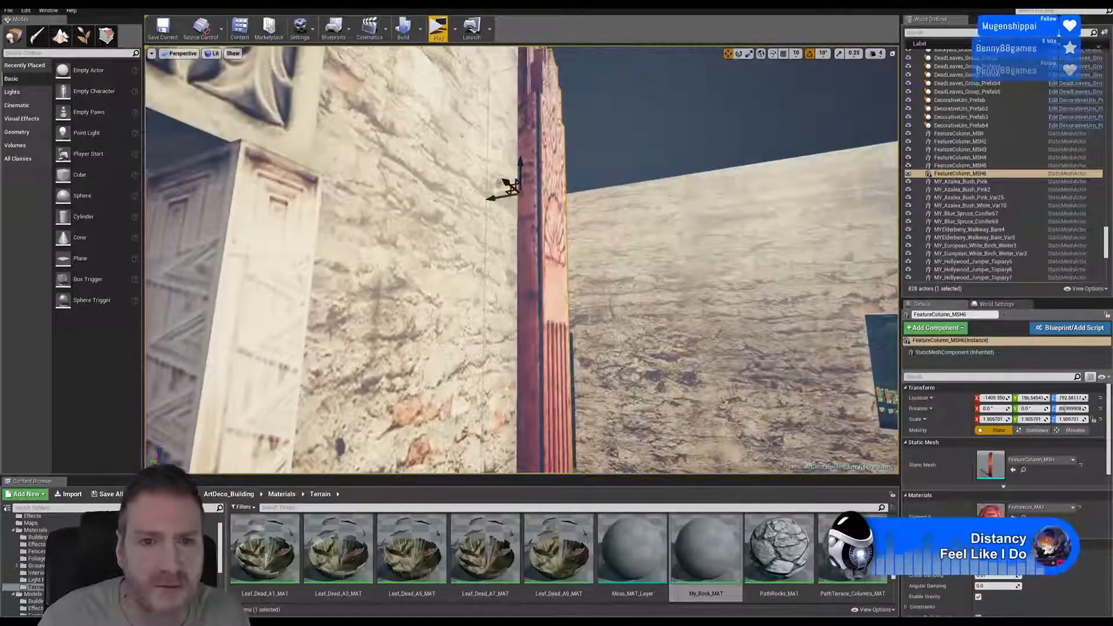
{"action": "left_click_drag", "start_coordinate": [492, 198], "coordinate": [496, 199]}
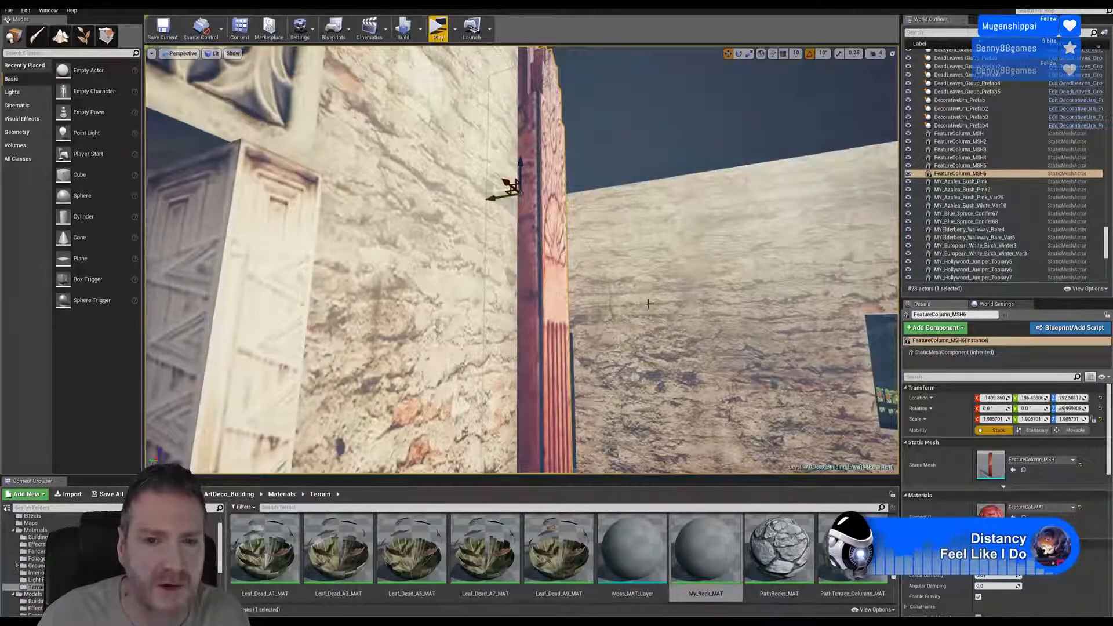
{"action": "right_click_drag", "start_coordinate": [649, 304], "coordinate": [693, 300]}
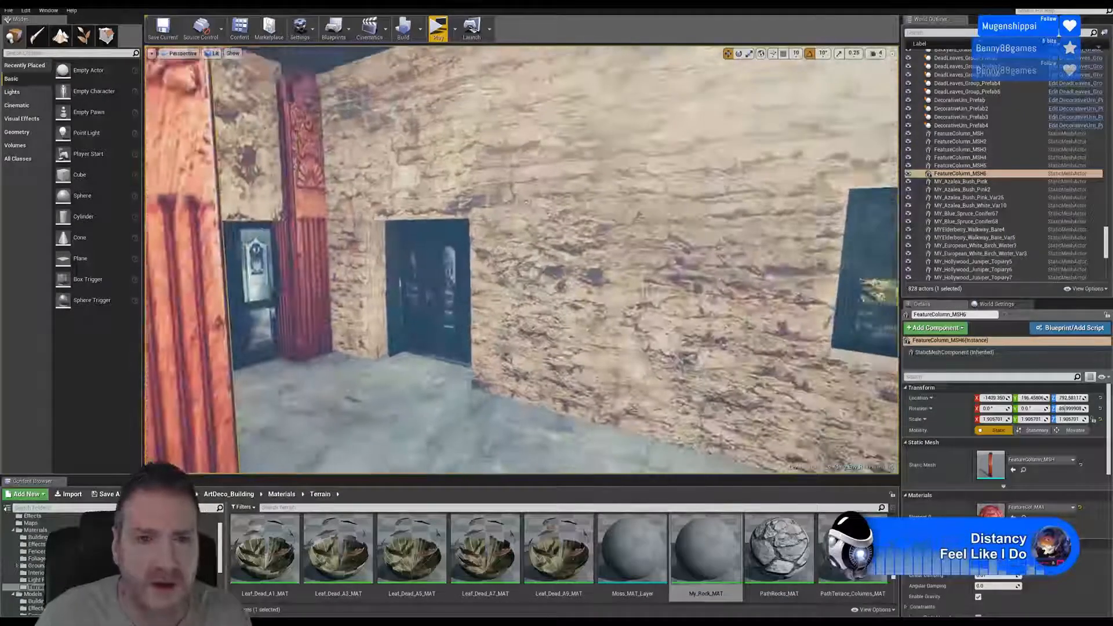
- Duplicate the feature column standing in the room corner between the double entrance door and the side-wall door
{"action": "right_click_drag", "start_coordinate": [407, 233], "coordinate": [403, 233]}
{"action": "right_click_drag", "start_coordinate": [494, 273], "coordinate": [450, 275]}
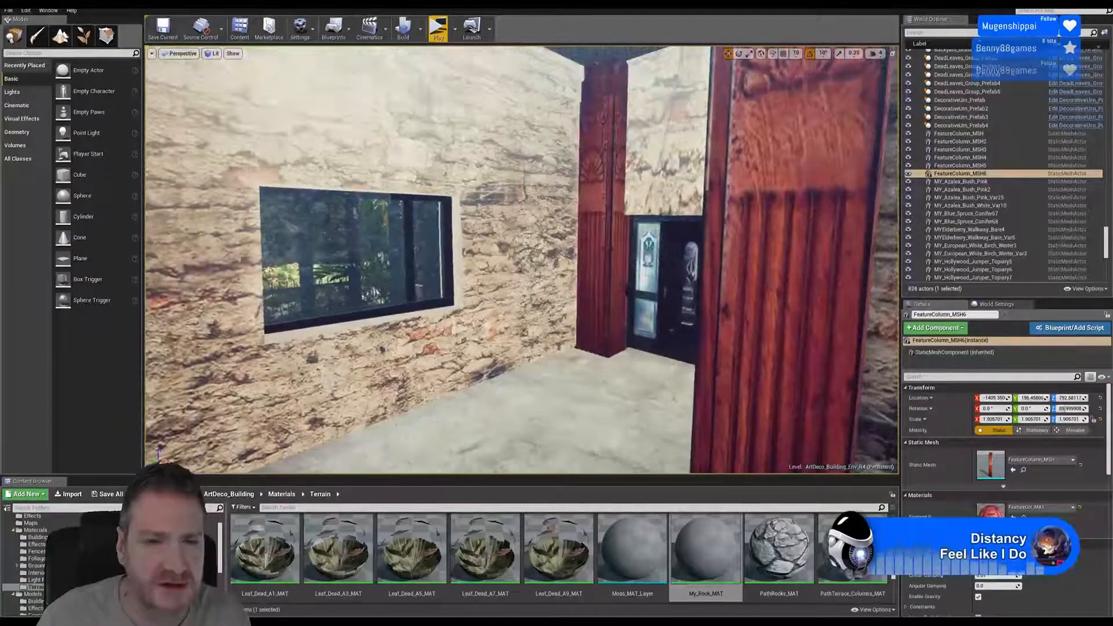
{"action": "right_click_drag", "start_coordinate": [585, 256], "coordinate": [565, 256]}
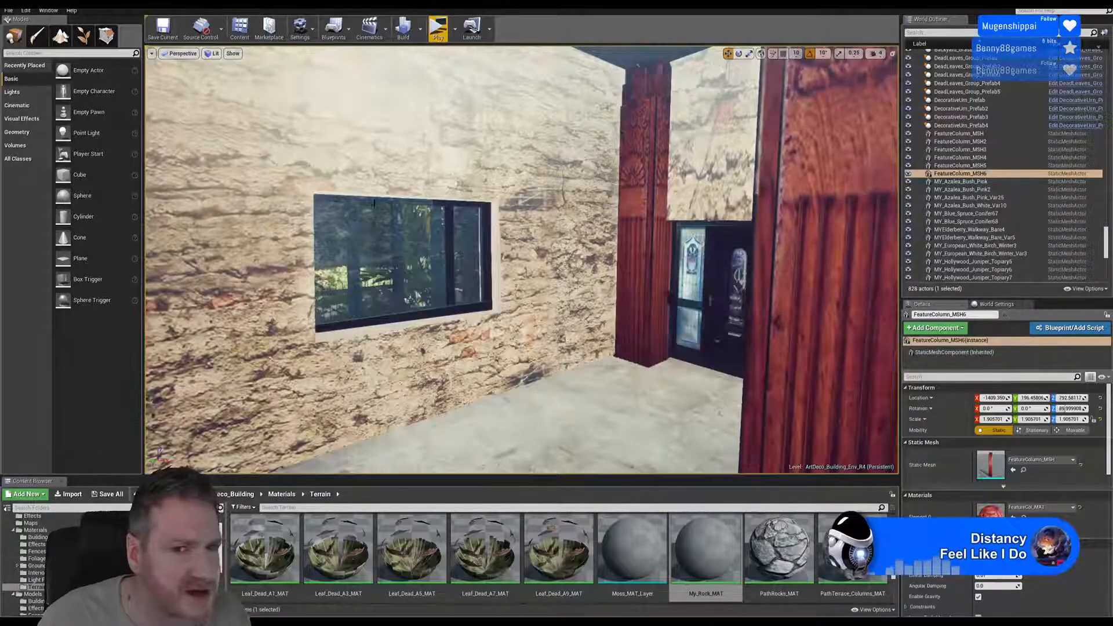
{"action": "right_click_drag", "start_coordinate": [582, 221], "coordinate": [722, 221]}
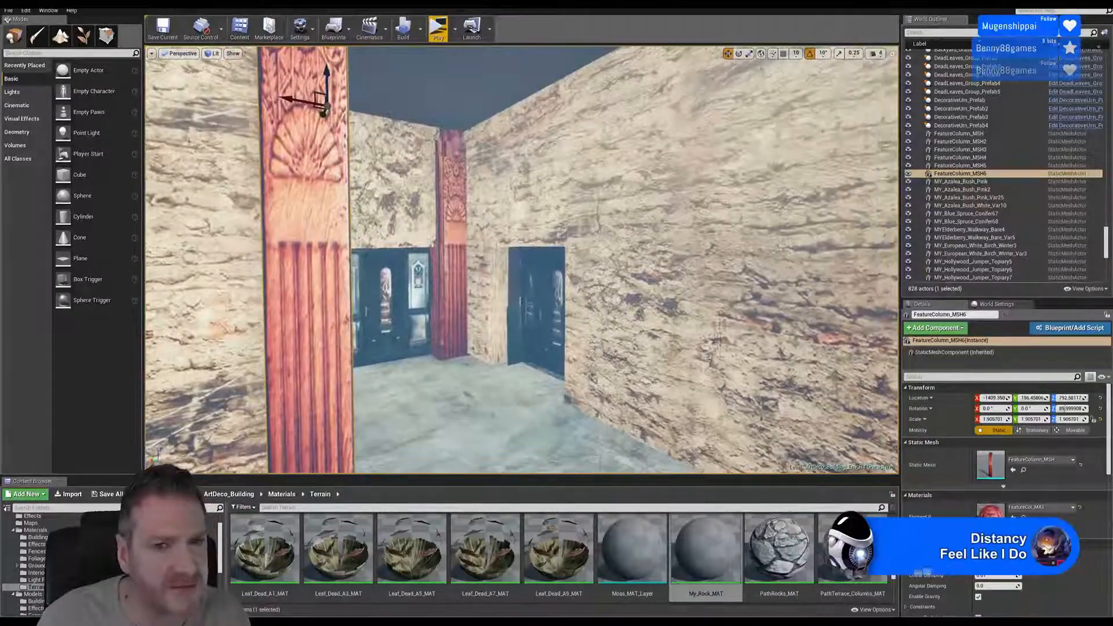
{"action": "left_click", "coordinate": [451, 225]}
{"action": "right_click", "coordinate": [453, 227]}
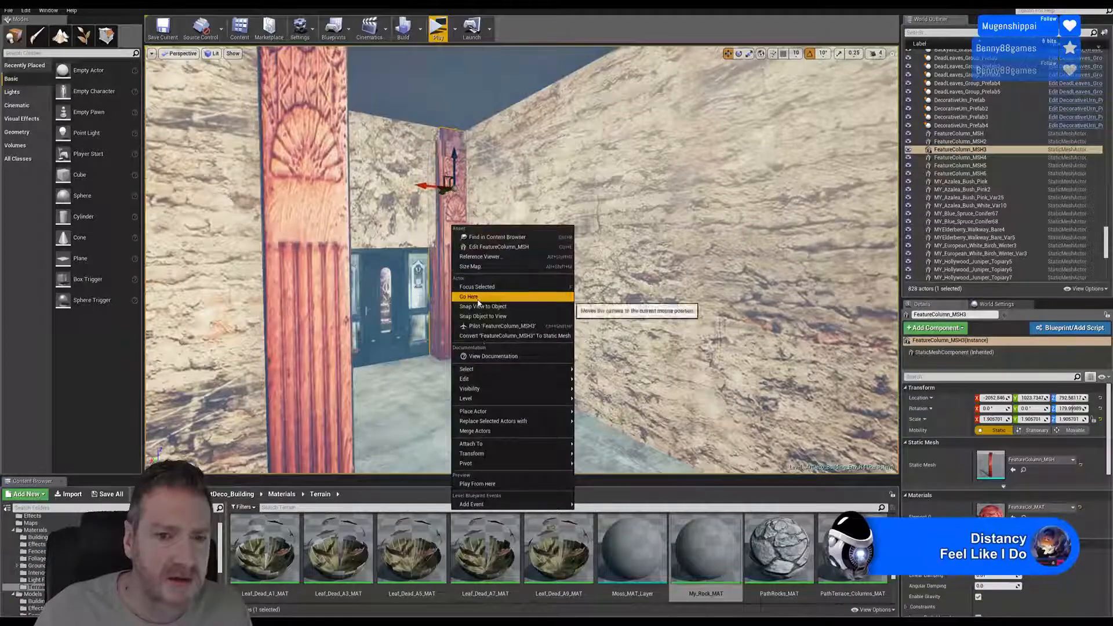
{"action": "mouse_move", "coordinate": [484, 378]}
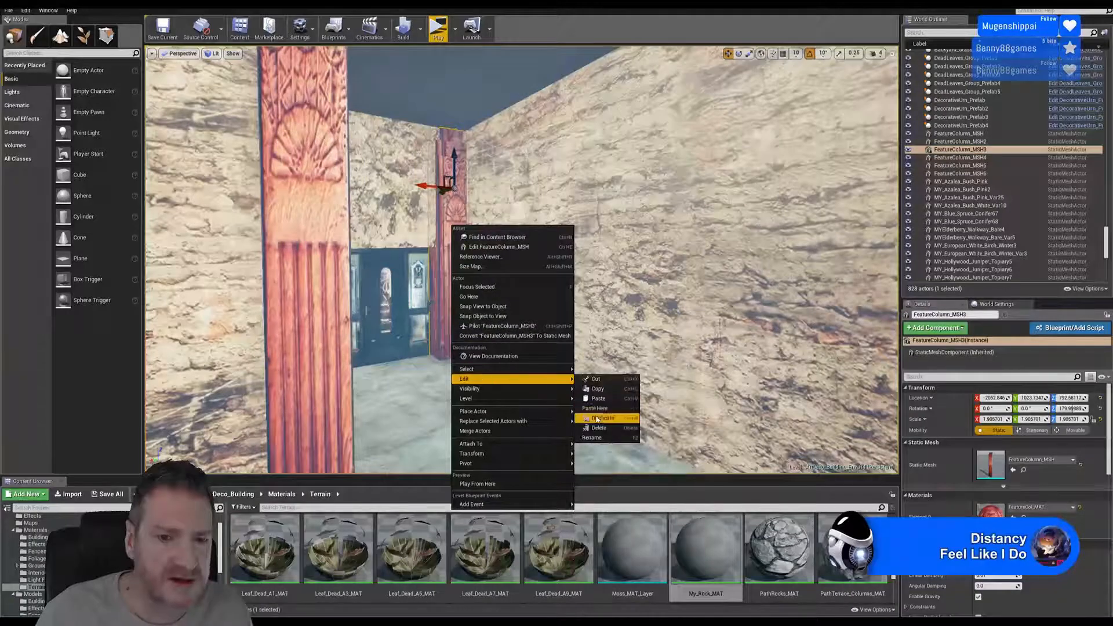
{"action": "left_click", "coordinate": [602, 418]}
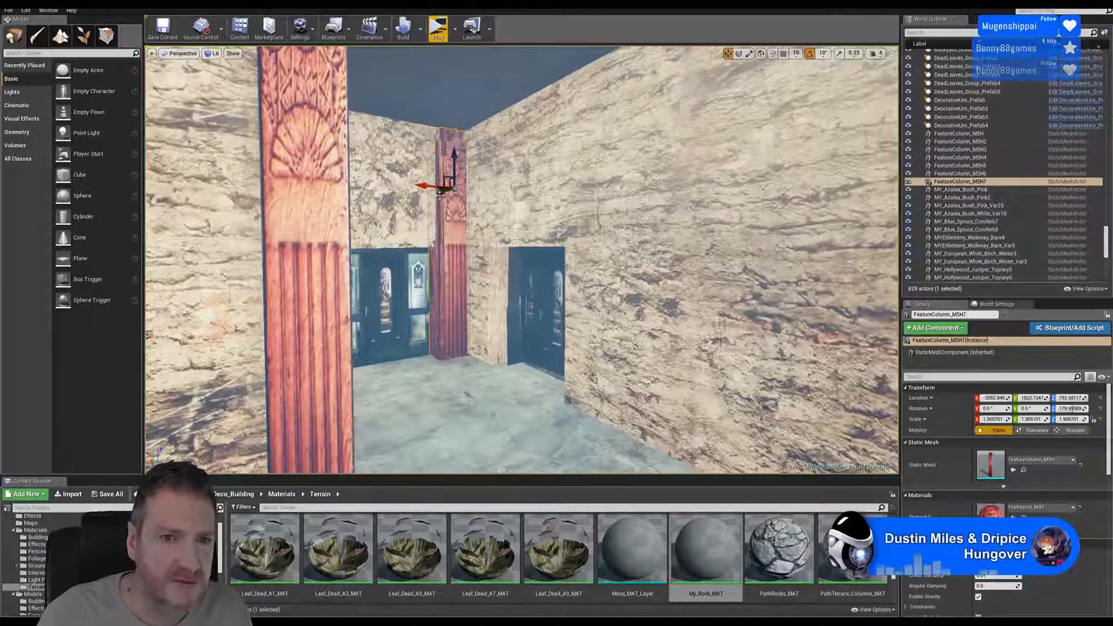
- Move the duplicated column beside the side-wall door, to about X -2178 and Y 781
{"action": "right_click_drag", "start_coordinate": [471, 221], "coordinate": [455, 225]}
{"action": "key", "text": "w"}
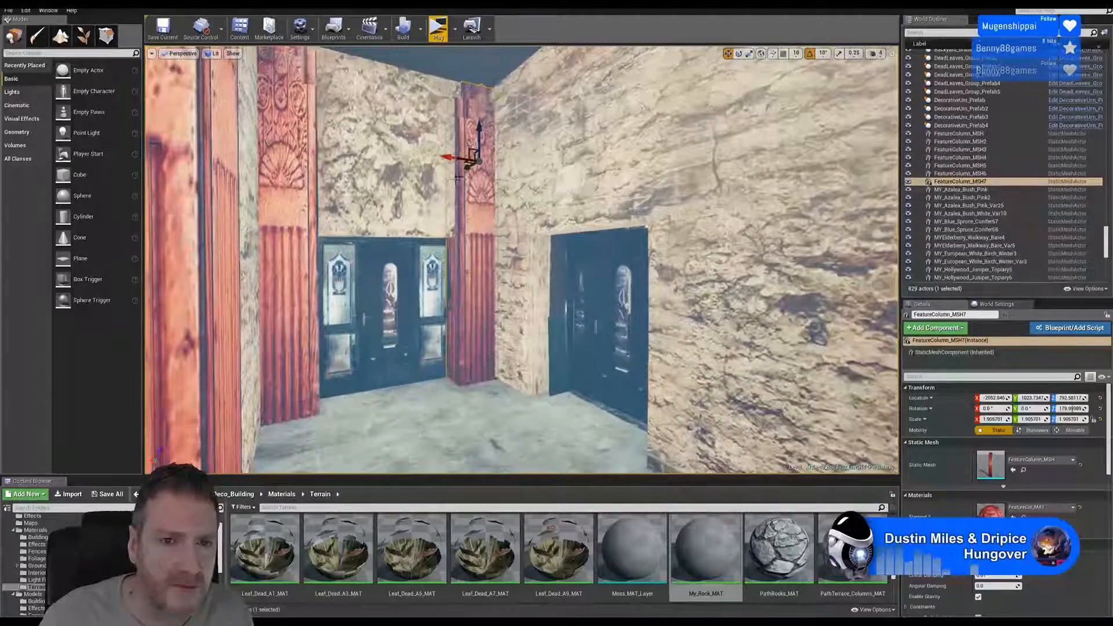
{"action": "left_click_drag", "start_coordinate": [469, 166], "coordinate": [517, 160]}
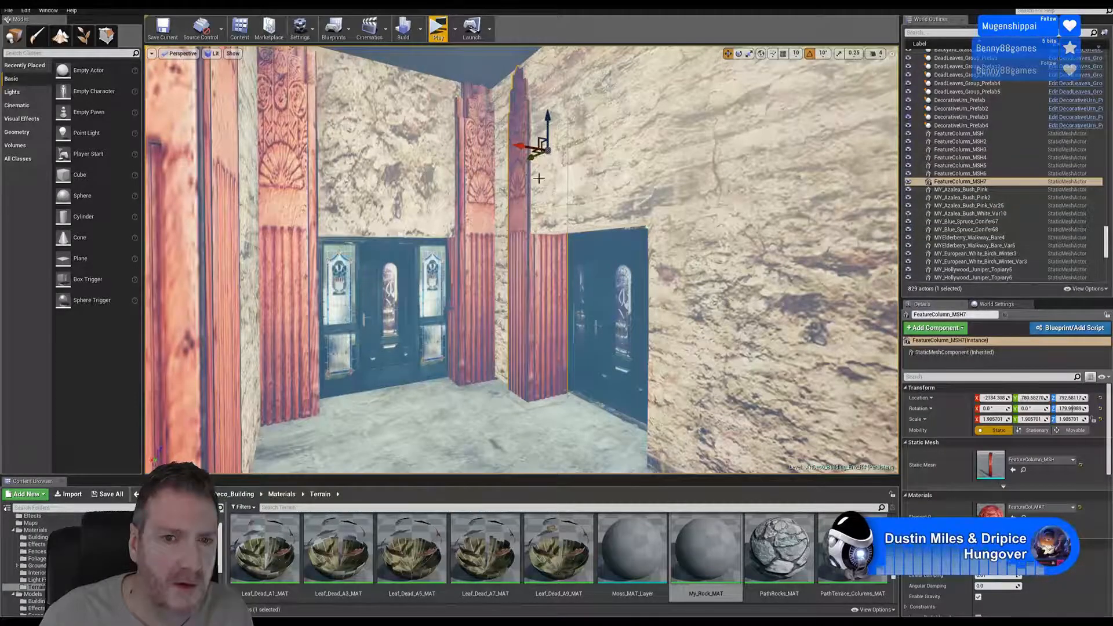
{"action": "mouse_move", "coordinate": [539, 179]}
{"action": "right_mouse_down"}
{"action": "mouse_move", "coordinate": [580, 164]}
{"action": "mouse_move", "coordinate": [556, 189]}
{"action": "right_mouse_up"}
{"action": "left_click_drag", "start_coordinate": [492, 107], "coordinate": [494, 106]}
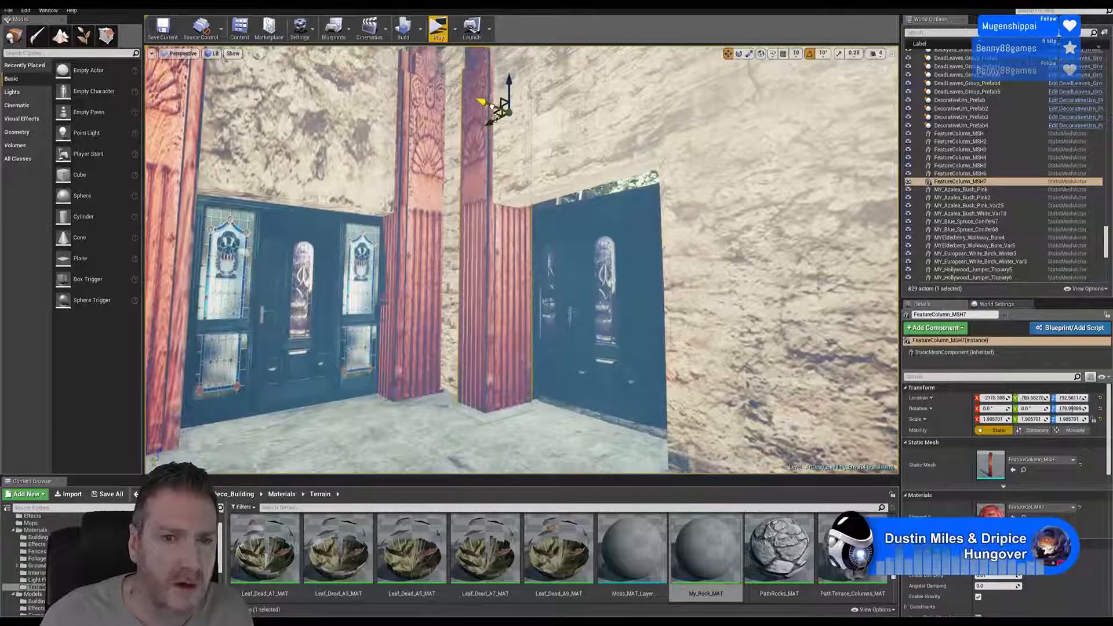
- Duplicate the column beside the side-wall door and move the copy along Y across the doorway
{"action": "right_click", "coordinate": [500, 242]}
{"action": "mouse_move", "coordinate": [534, 395]}
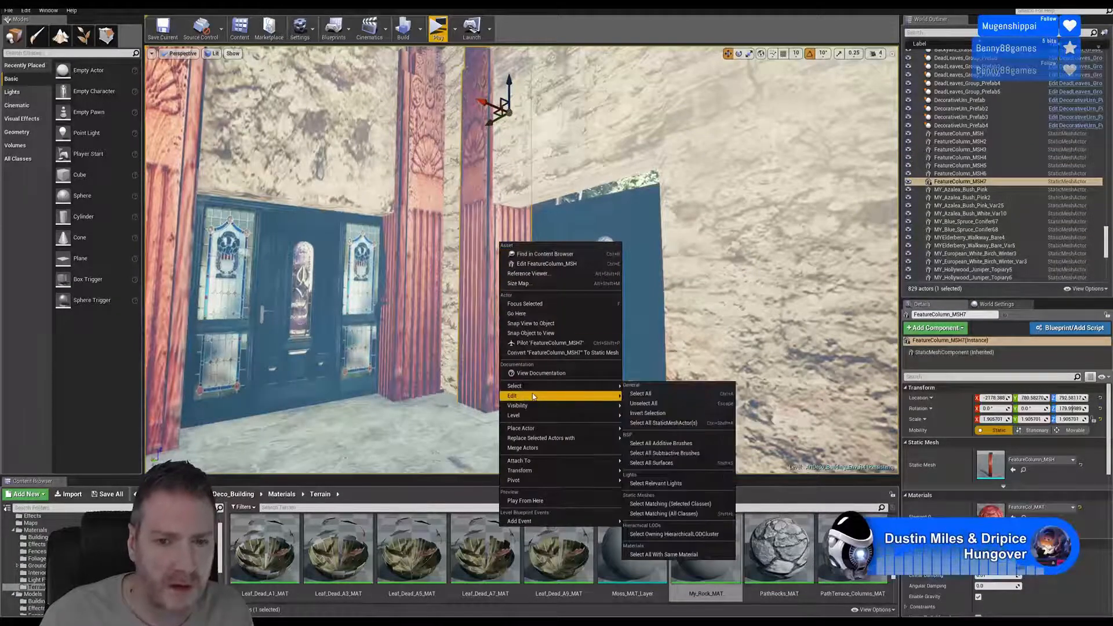
{"action": "left_click", "coordinate": [643, 435]}
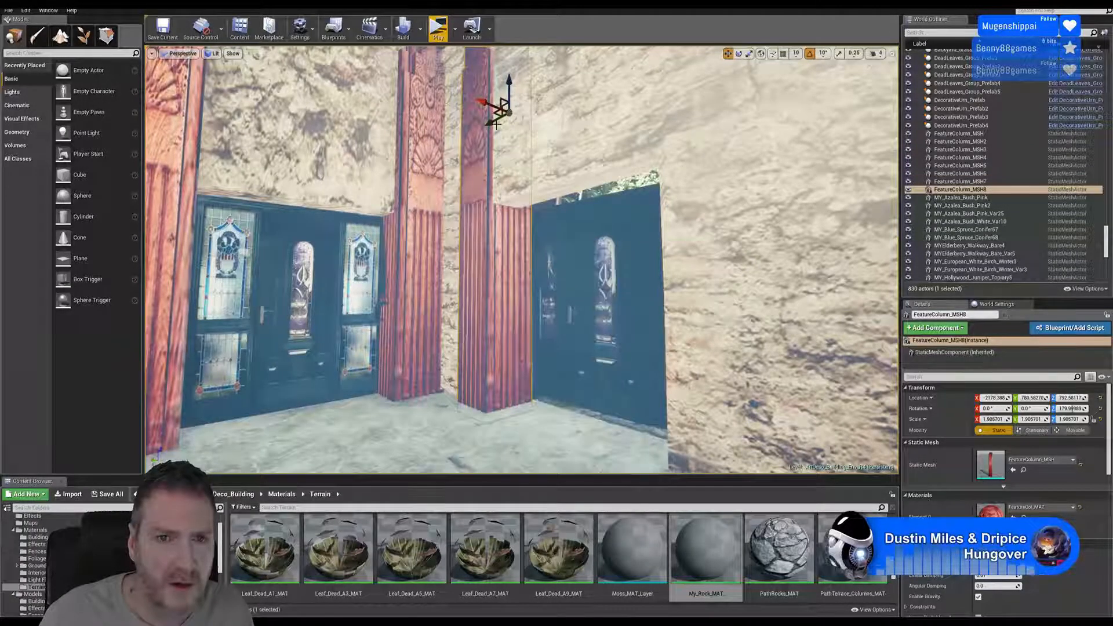
{"action": "left_click_drag", "start_coordinate": [492, 122], "coordinate": [560, 80]}
- Rotate the new column copy to about -90° around Z
{"action": "left_click", "coordinate": [739, 54]}
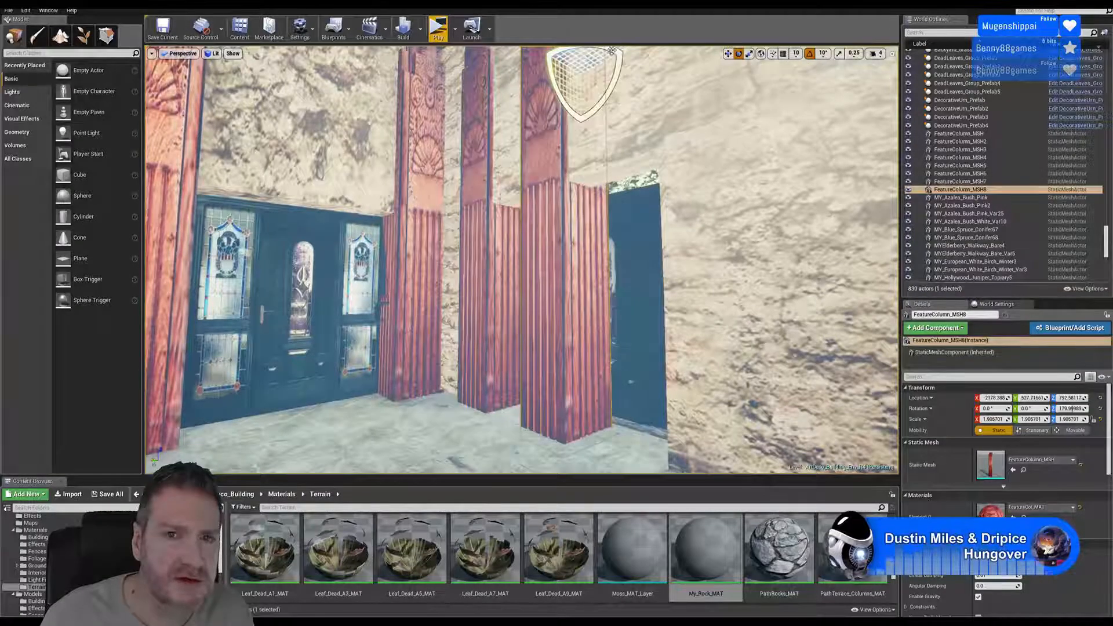
{"action": "left_click_drag", "start_coordinate": [610, 55], "coordinate": [630, 77]}
{"action": "left_click_drag", "start_coordinate": [516, 91], "coordinate": [520, 99]}
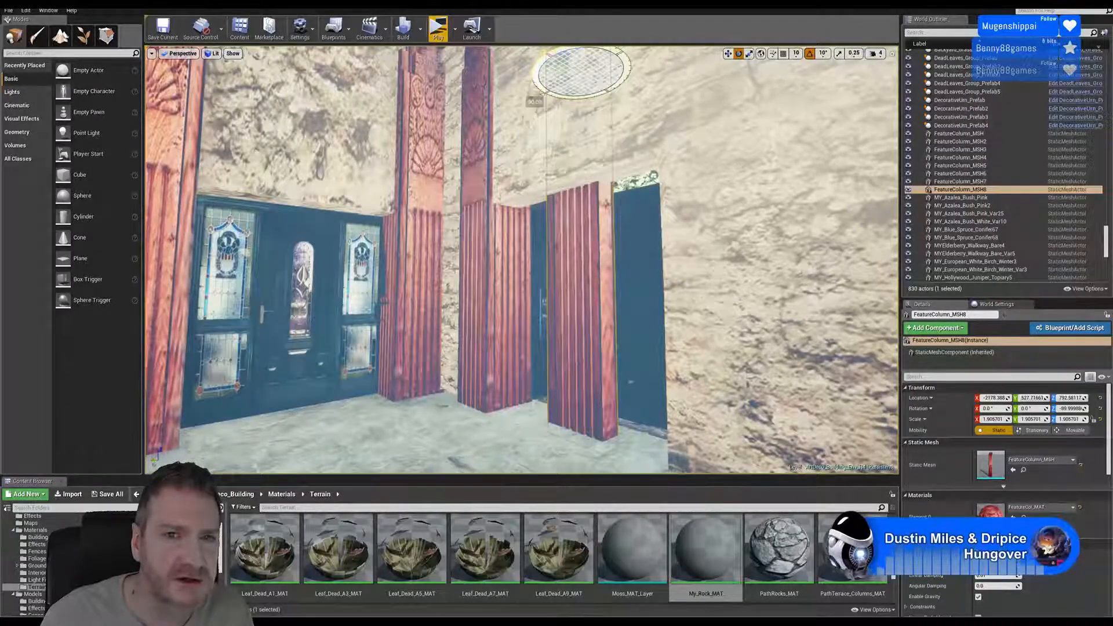
- Move the rotated column to the other side of the side-wall door, at about X -2116 and Y 238
{"action": "left_click", "coordinate": [728, 53]}
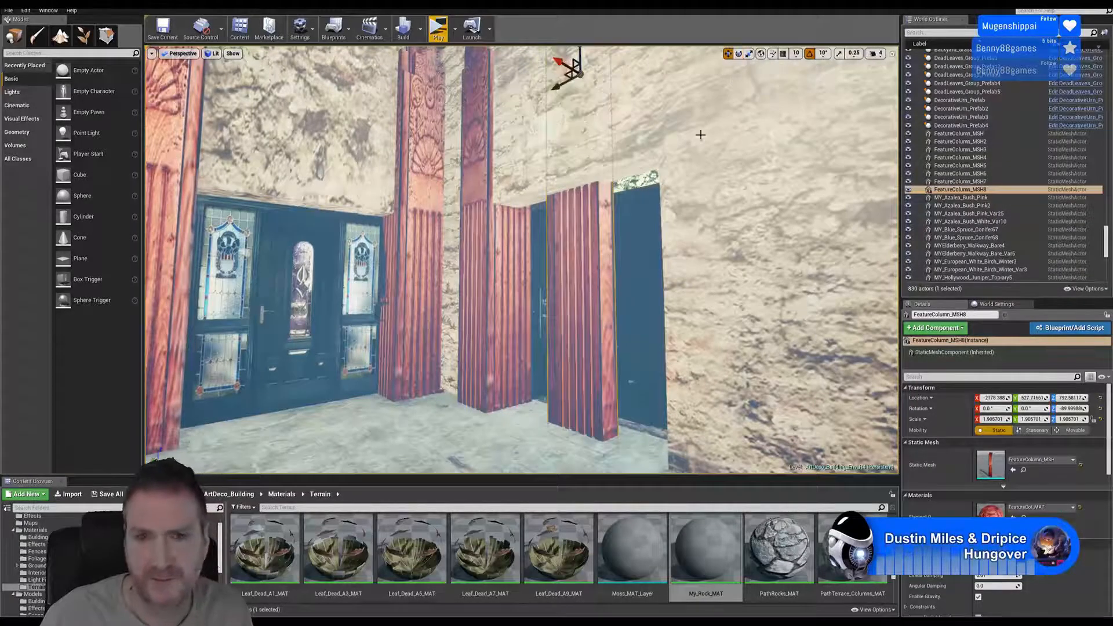
{"action": "left_click_drag", "start_coordinate": [557, 86], "coordinate": [650, 111]}
{"action": "right_click_drag", "start_coordinate": [711, 130], "coordinate": [711, 105]}
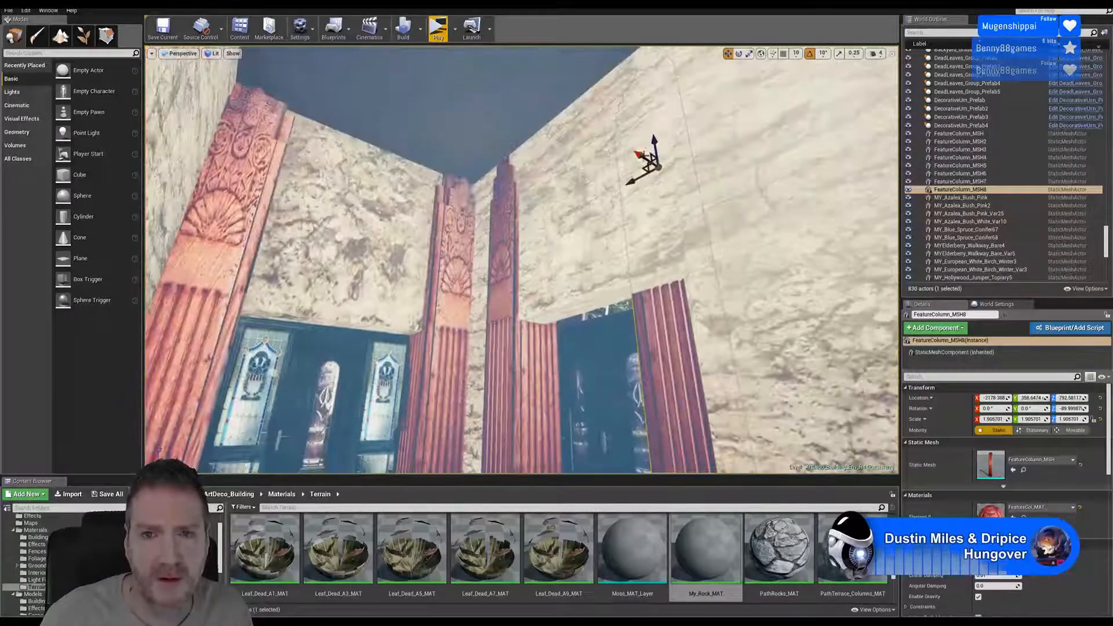
{"action": "mouse_move", "coordinate": [638, 155]}
{"action": "left_mouse_down"}
{"action": "mouse_move", "coordinate": [618, 158]}
{"action": "mouse_move", "coordinate": [648, 158]}
{"action": "left_mouse_up"}
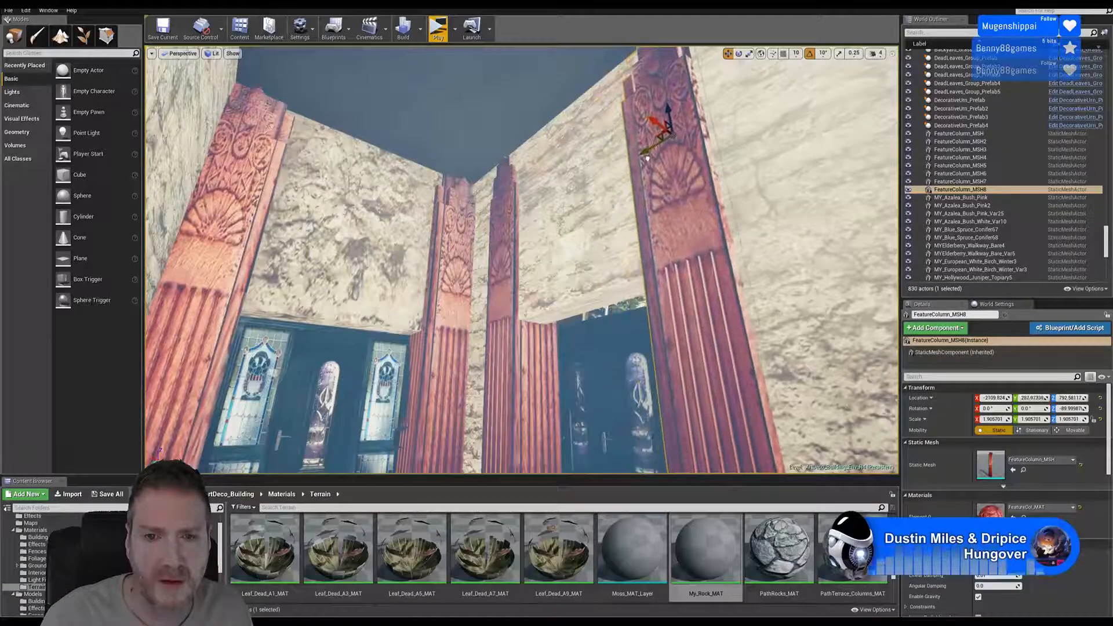
{"action": "right_click_drag", "start_coordinate": [647, 158], "coordinate": [533, 241]}
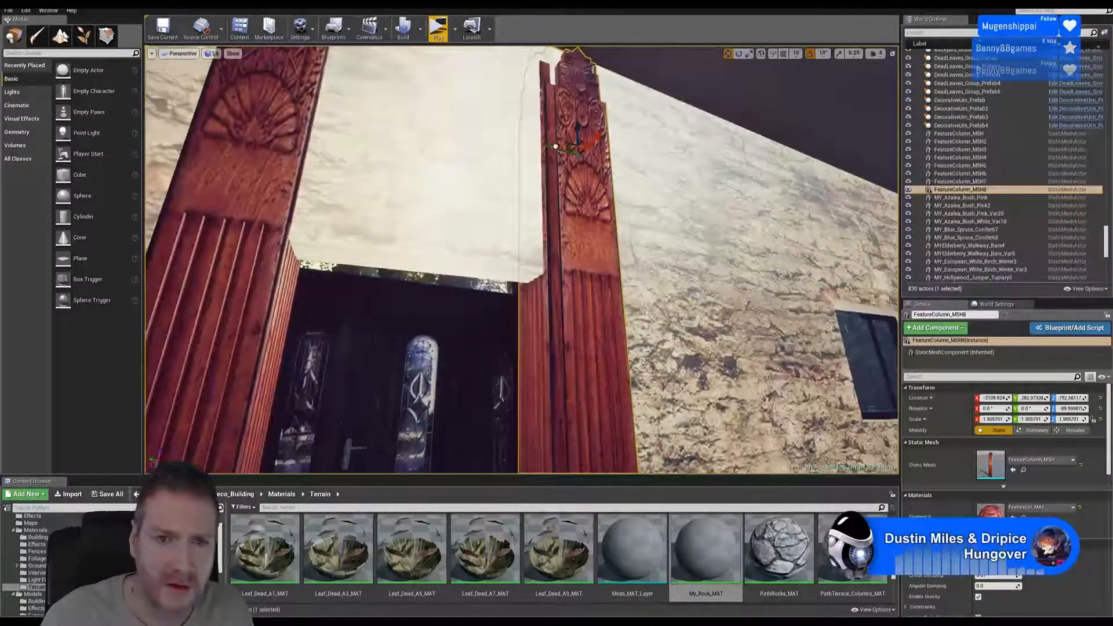
{"action": "left_click_drag", "start_coordinate": [555, 147], "coordinate": [574, 142]}
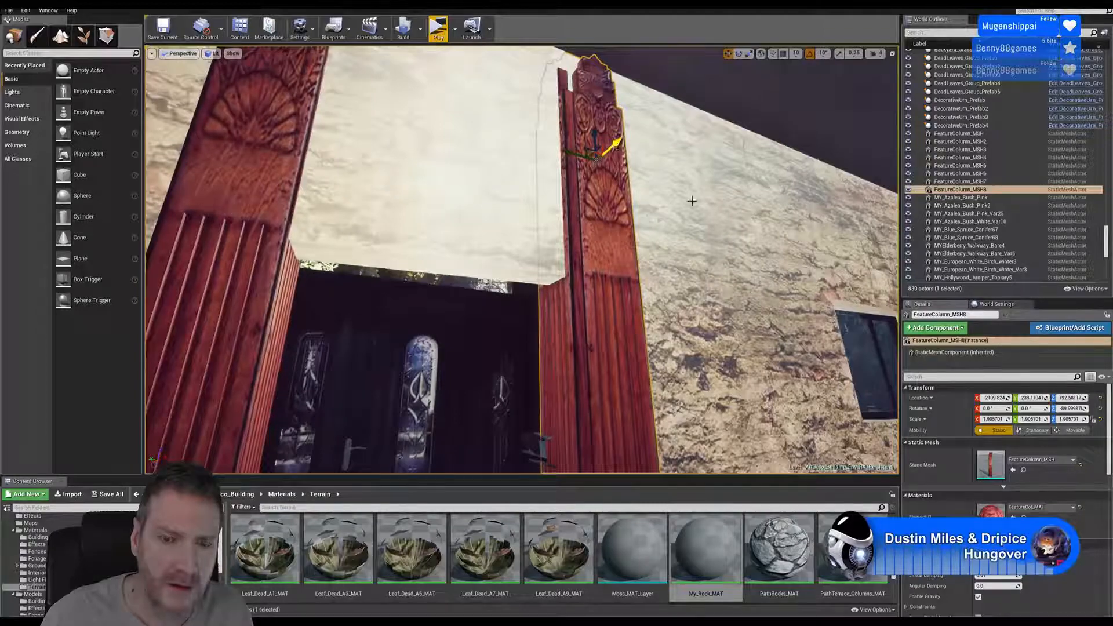
{"action": "right_click_drag", "start_coordinate": [692, 201], "coordinate": [601, 189]}
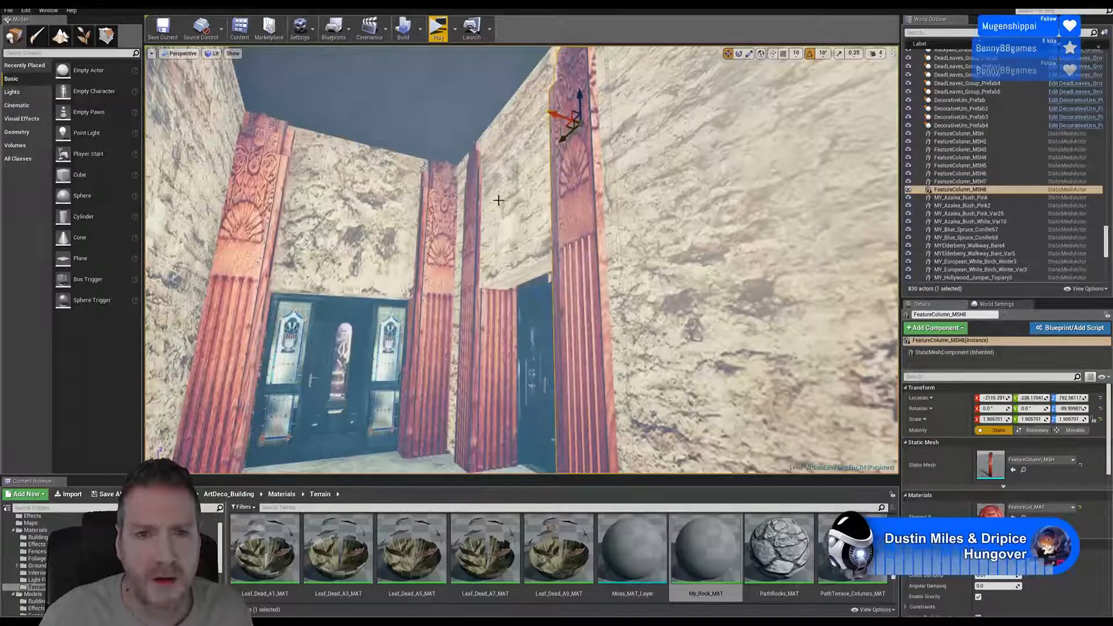
- Nudge the column on the near-corner side of the side-wall door slightly along X and deselect it
{"action": "left_click", "coordinate": [477, 207]}
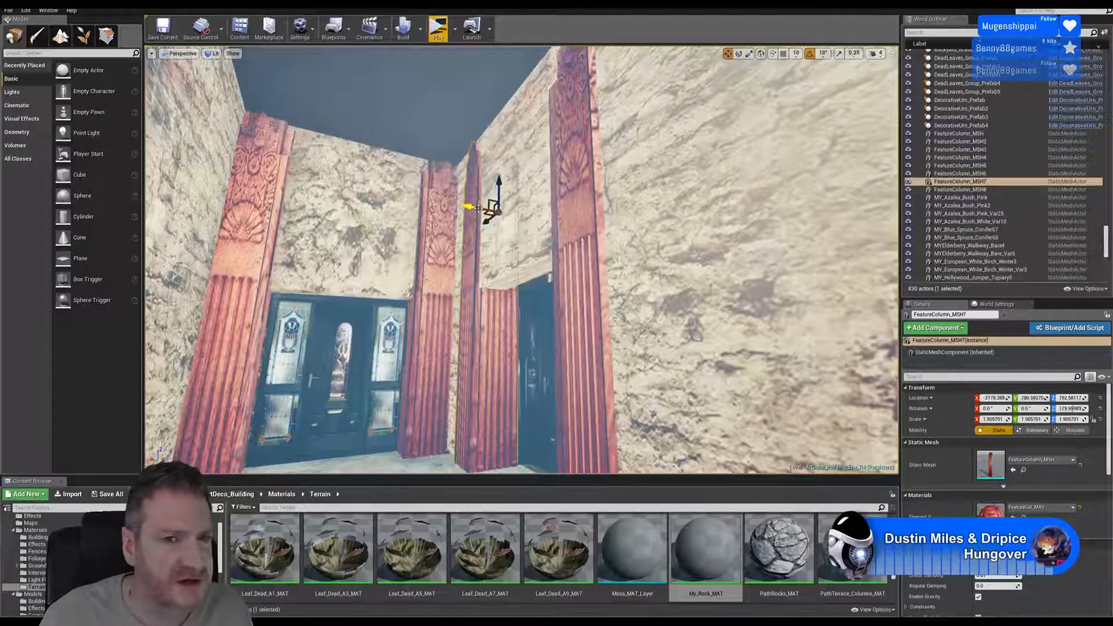
{"action": "left_click_drag", "start_coordinate": [476, 207], "coordinate": [475, 207]}
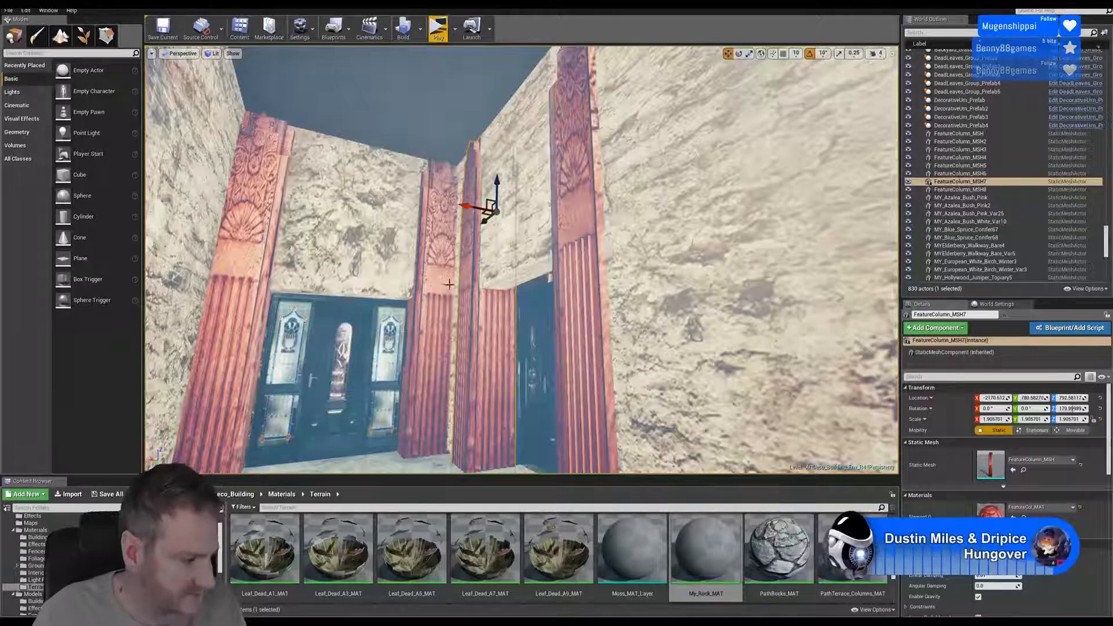
{"action": "key", "text": "Escape"}
- Open the Building models folder of the ArtDeco_Building content
{"action": "right_click_drag", "start_coordinate": [449, 284], "coordinate": [603, 289]}
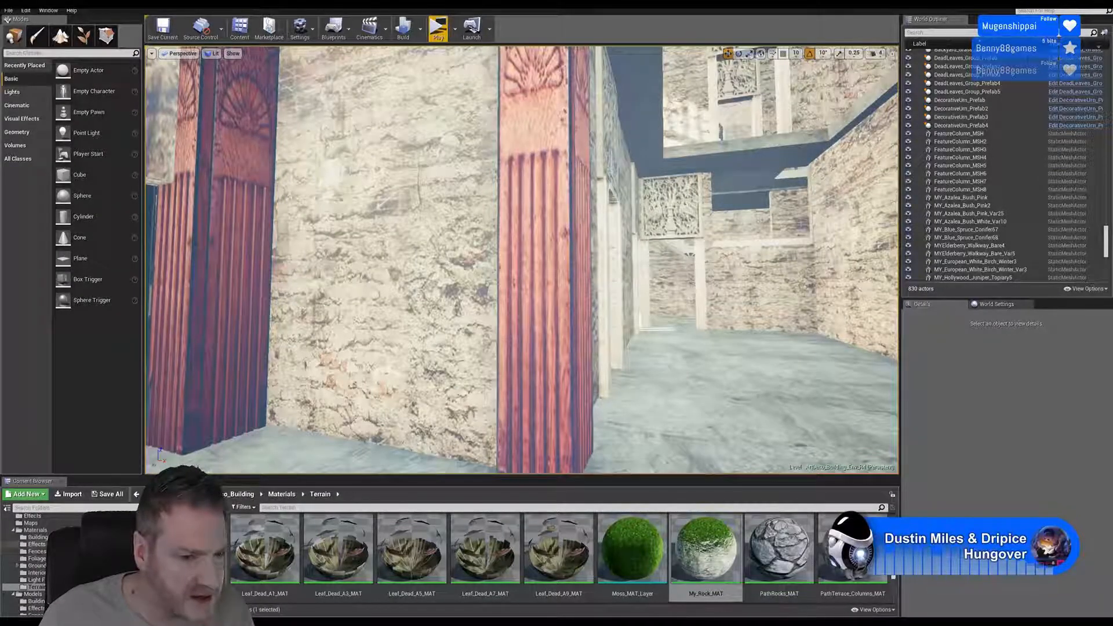
{"action": "scroll", "coordinate": [26, 562], "scroll_direction": "down", "scroll_amount": 3}
{"action": "left_click", "coordinate": [37, 553]}
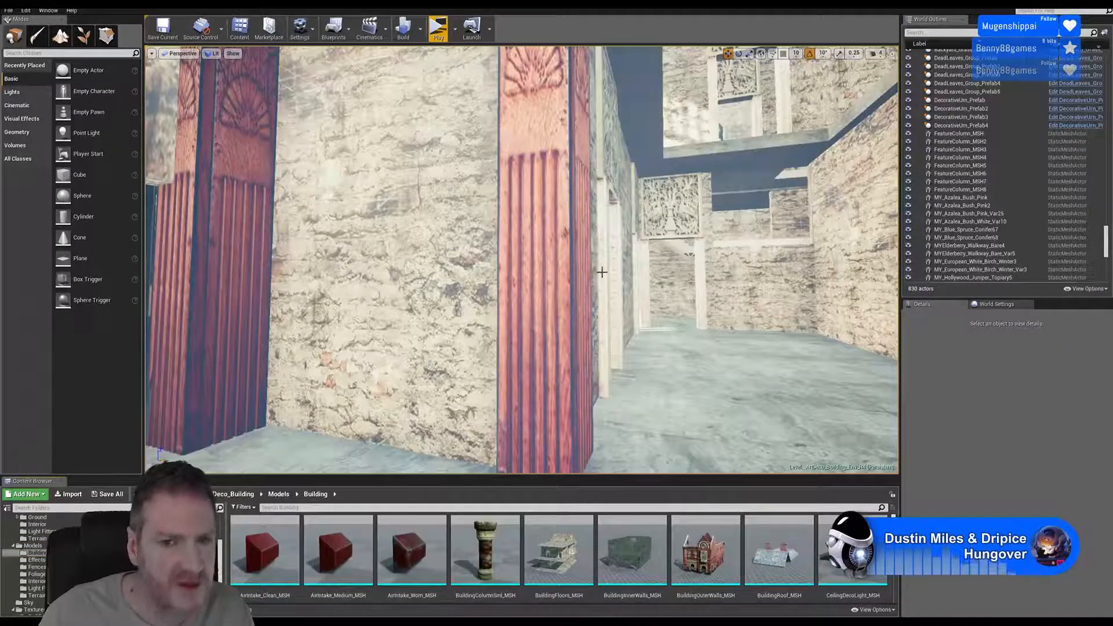
- Find the Pannel_Inner_Plain_MSH mesh and place it on the floor near the feature column
{"action": "right_click_drag", "start_coordinate": [737, 287], "coordinate": [589, 81]}
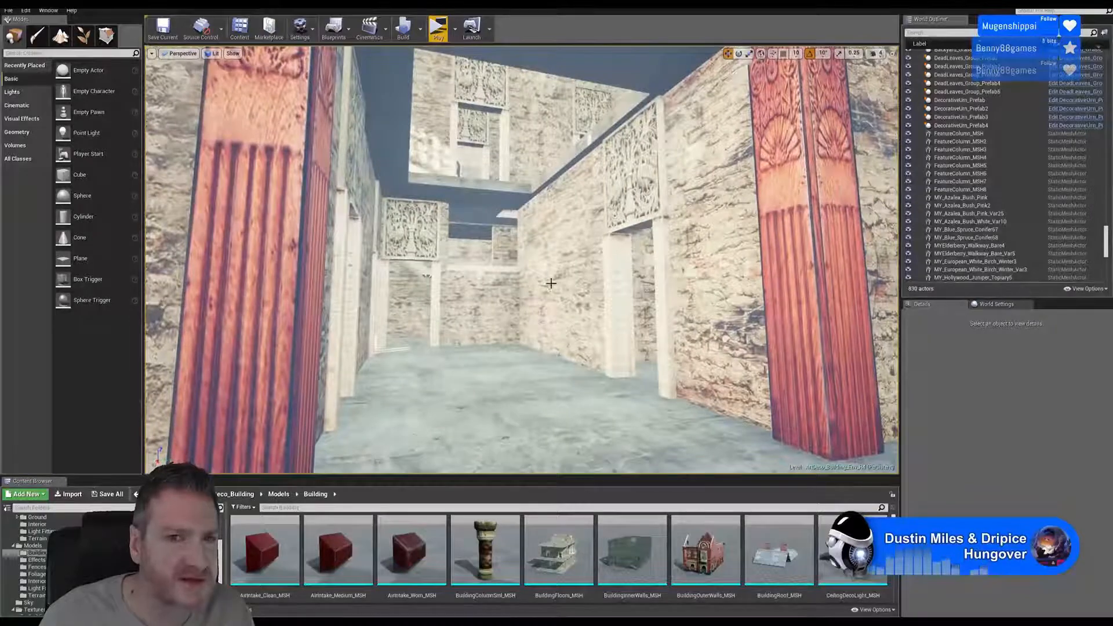
{"action": "right_click_drag", "start_coordinate": [454, 165], "coordinate": [343, 258]}
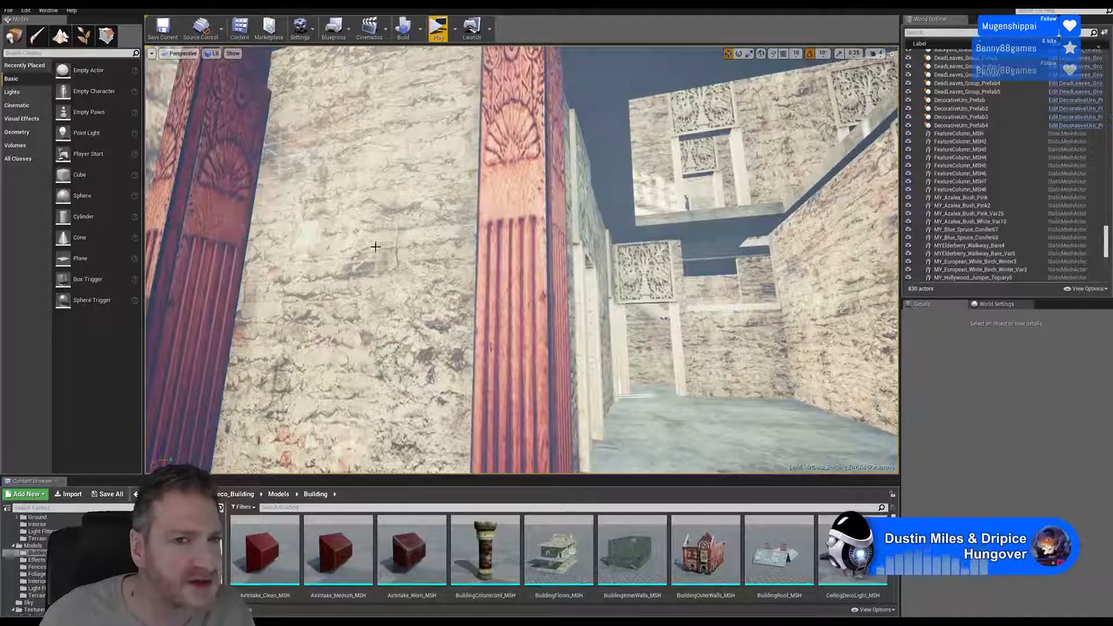
{"action": "right_click_drag", "start_coordinate": [563, 342], "coordinate": [638, 368]}
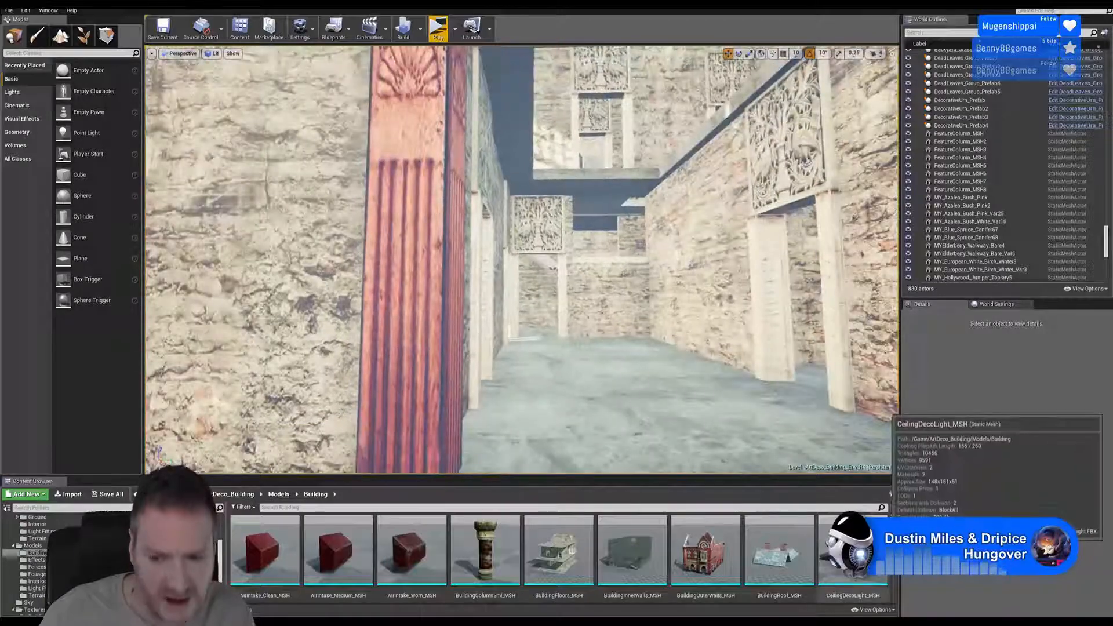
{"action": "scroll", "coordinate": [559, 557], "scroll_direction": "down", "scroll_amount": 5}
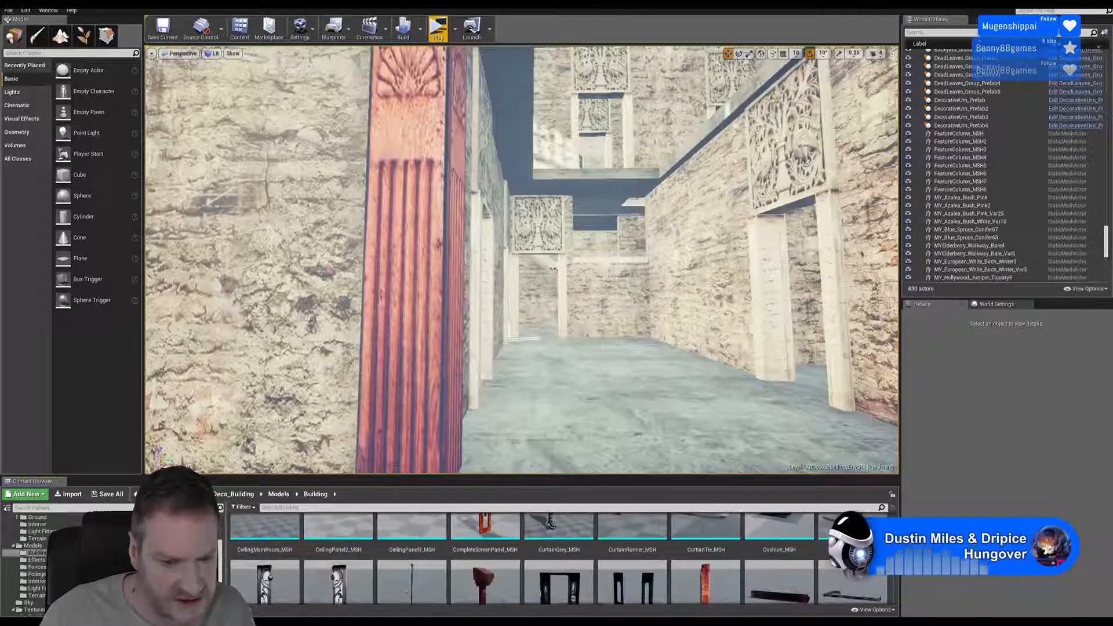
{"action": "scroll", "coordinate": [559, 556], "scroll_direction": "down", "scroll_amount": 2}
{"action": "scroll", "coordinate": [831, 587], "scroll_direction": "down", "scroll_amount": 5}
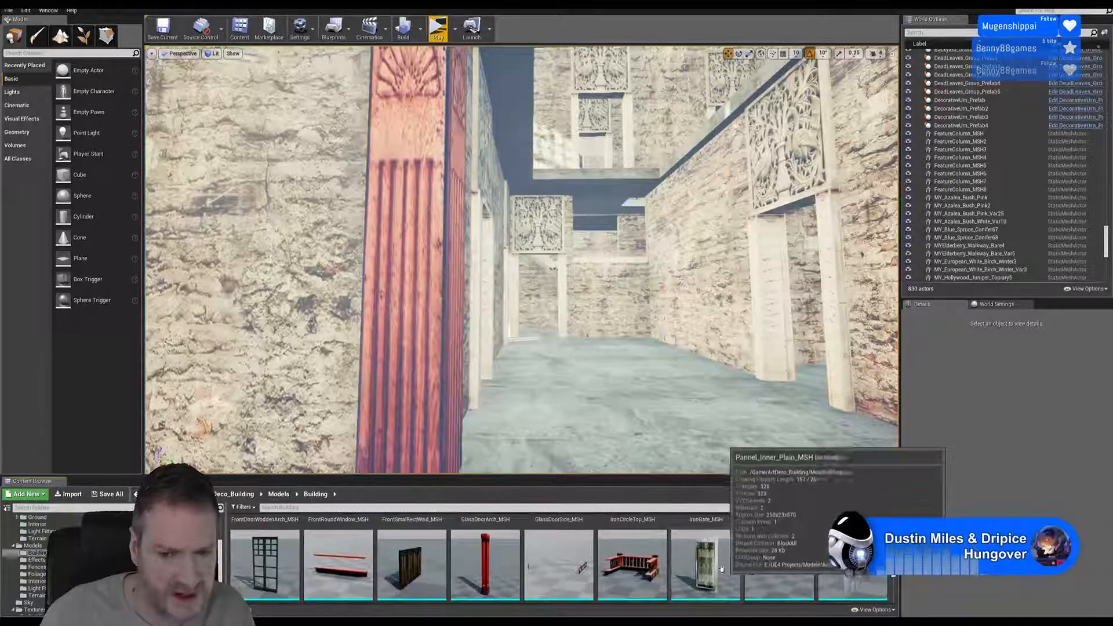
{"action": "left_click_drag", "start_coordinate": [706, 561], "coordinate": [542, 450]}
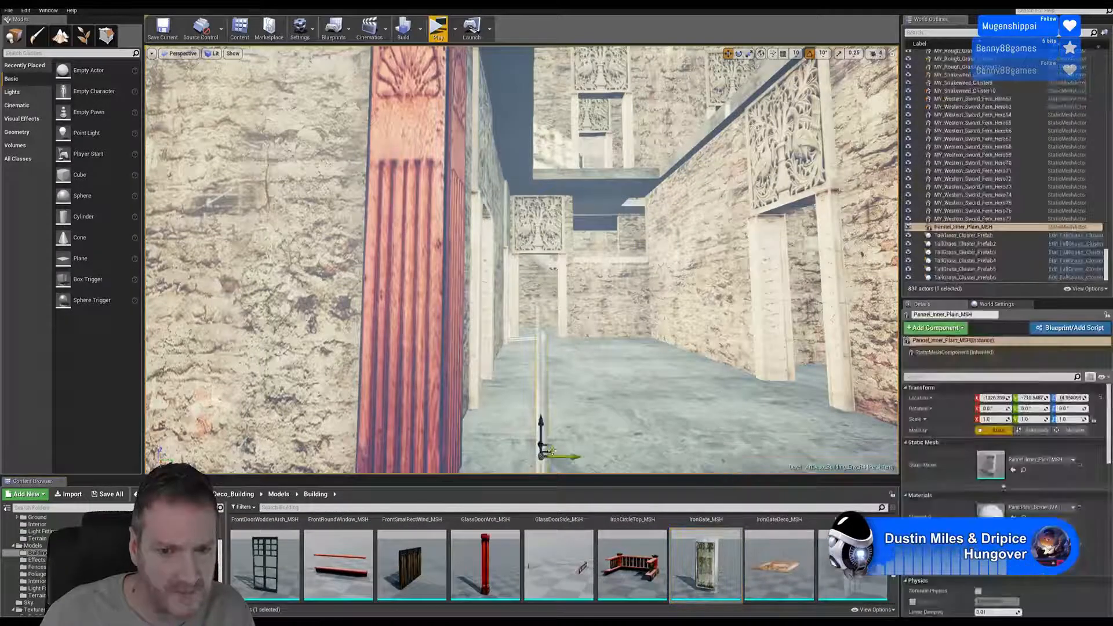
- Rotate the placed inner panel to 90° around Z so that it faces into the hall
{"action": "right_click_drag", "start_coordinate": [624, 407], "coordinate": [584, 421]}
{"action": "key", "text": "d"}
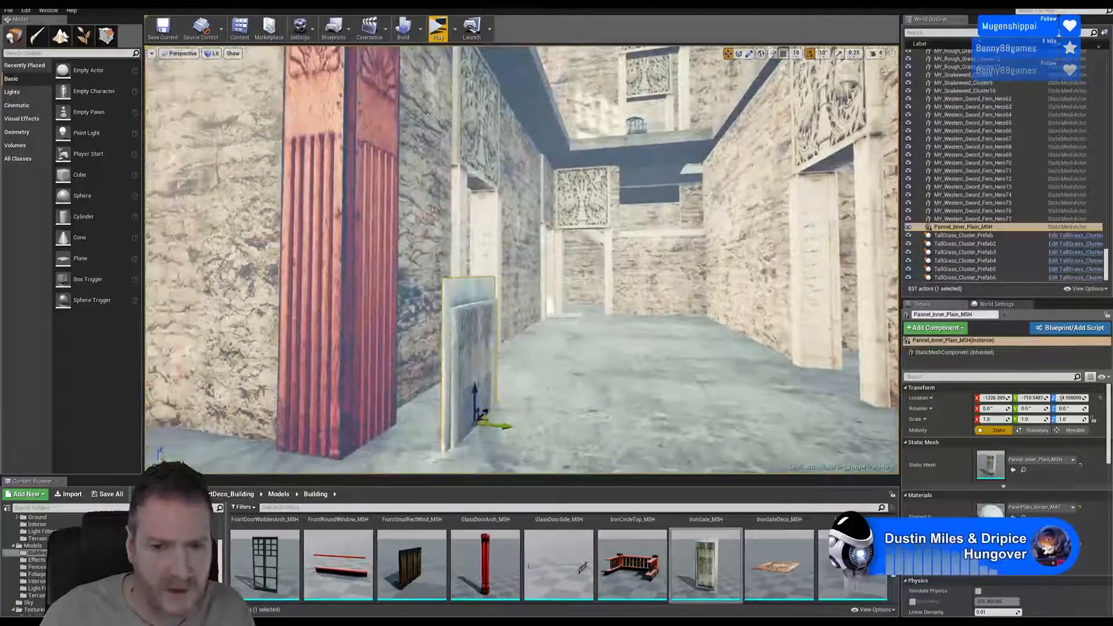
{"action": "key", "text": "e"}
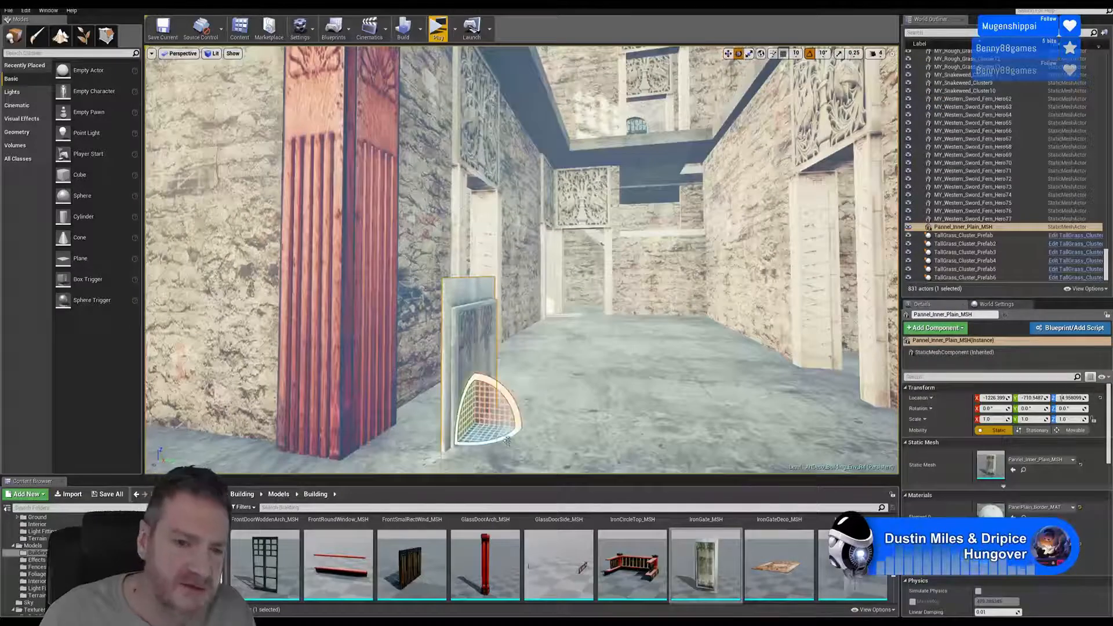
{"action": "left_click_drag", "start_coordinate": [508, 441], "coordinate": [757, 235]}
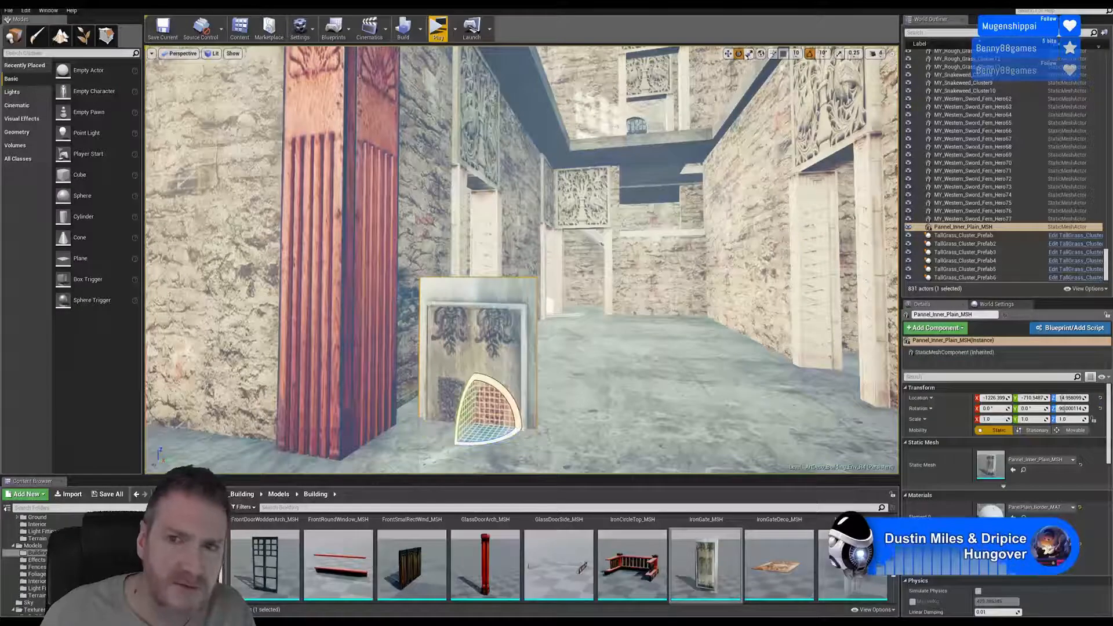
- Raise the panel and move it against the stone wall between the two columns, to about X -1498 and Y -1196
{"action": "left_click", "coordinate": [729, 53]}
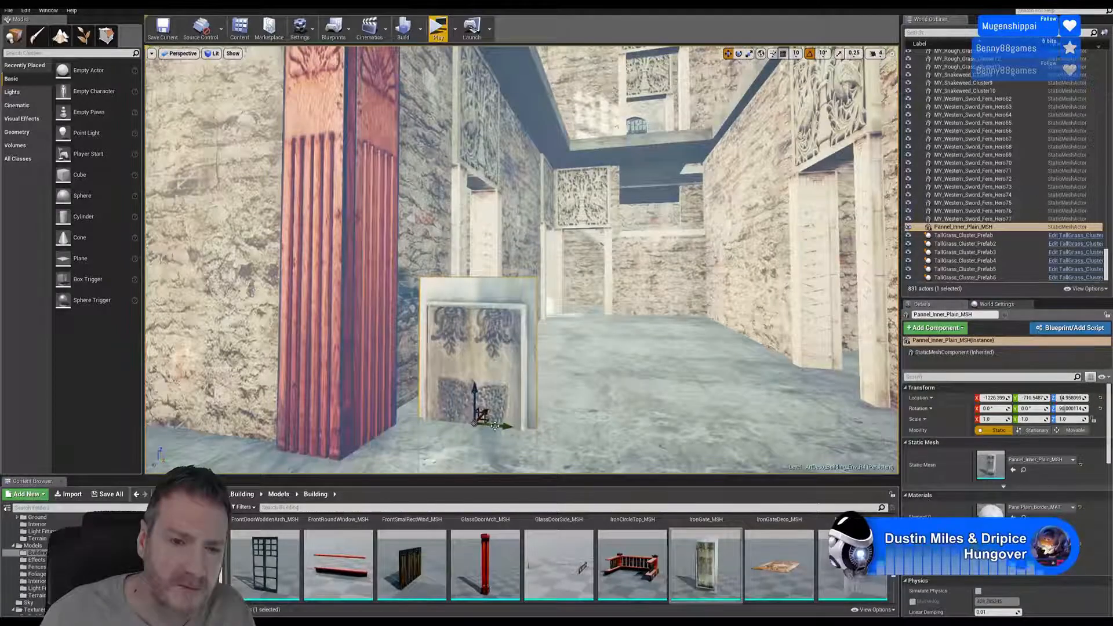
{"action": "left_click_drag", "start_coordinate": [495, 426], "coordinate": [410, 459]}
{"action": "right_click_drag", "start_coordinate": [462, 413], "coordinate": [471, 398]}
{"action": "left_click_drag", "start_coordinate": [464, 394], "coordinate": [460, 192]}
{"action": "right_click_drag", "start_coordinate": [563, 289], "coordinate": [554, 261]}
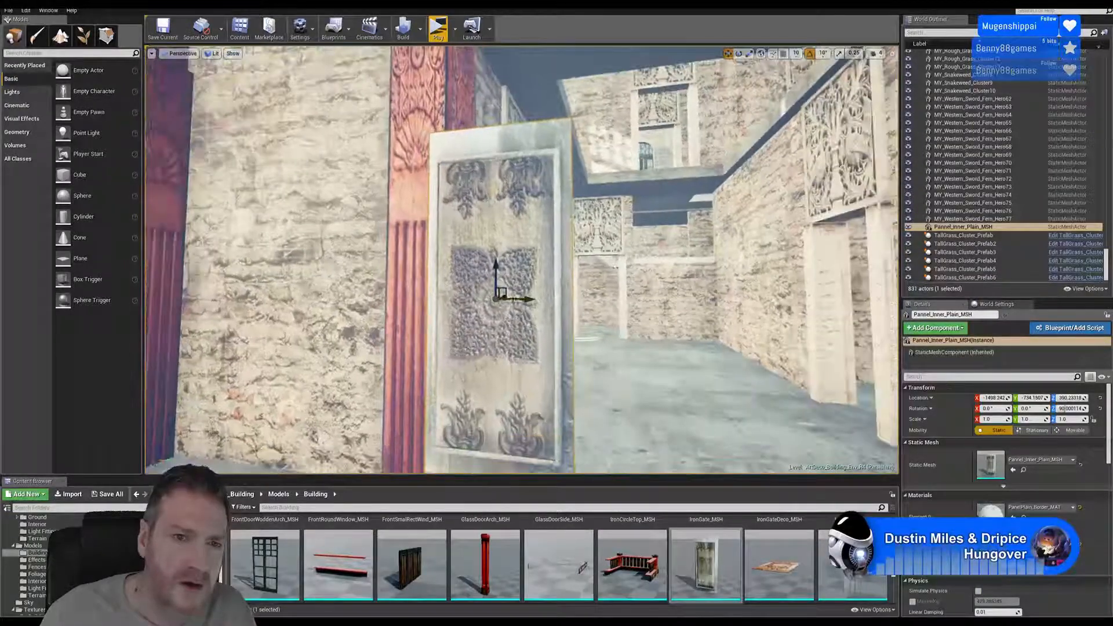
{"action": "left_click_drag", "start_coordinate": [519, 299], "coordinate": [286, 272]}
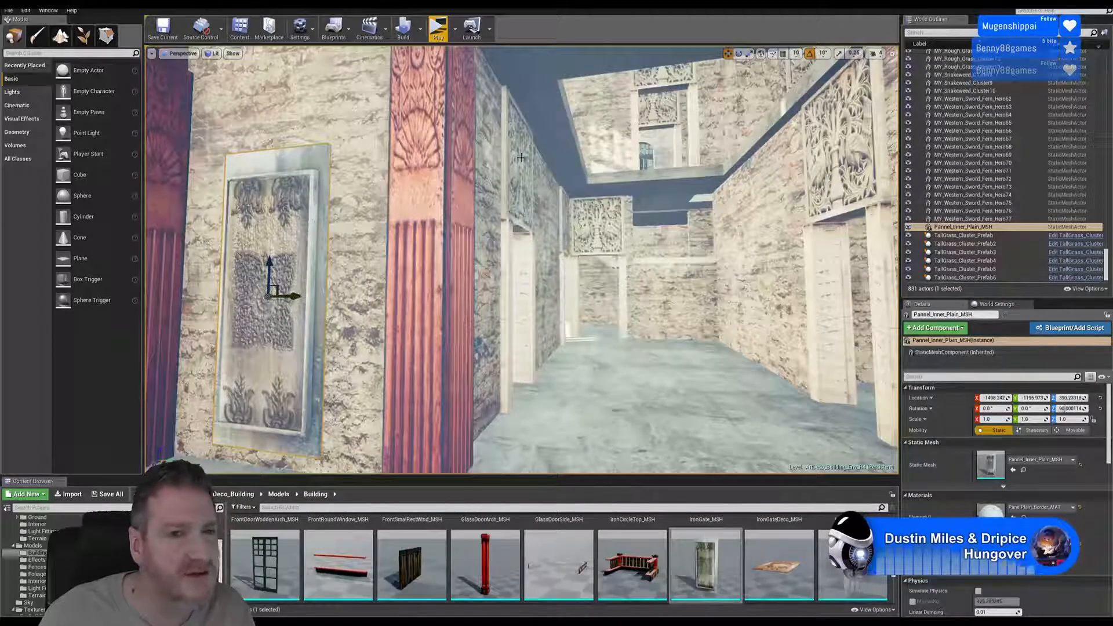
- Raise the inner panel on the stone wall between the two columns to about Z 494
{"action": "right_click_drag", "start_coordinate": [771, 215], "coordinate": [748, 217]}
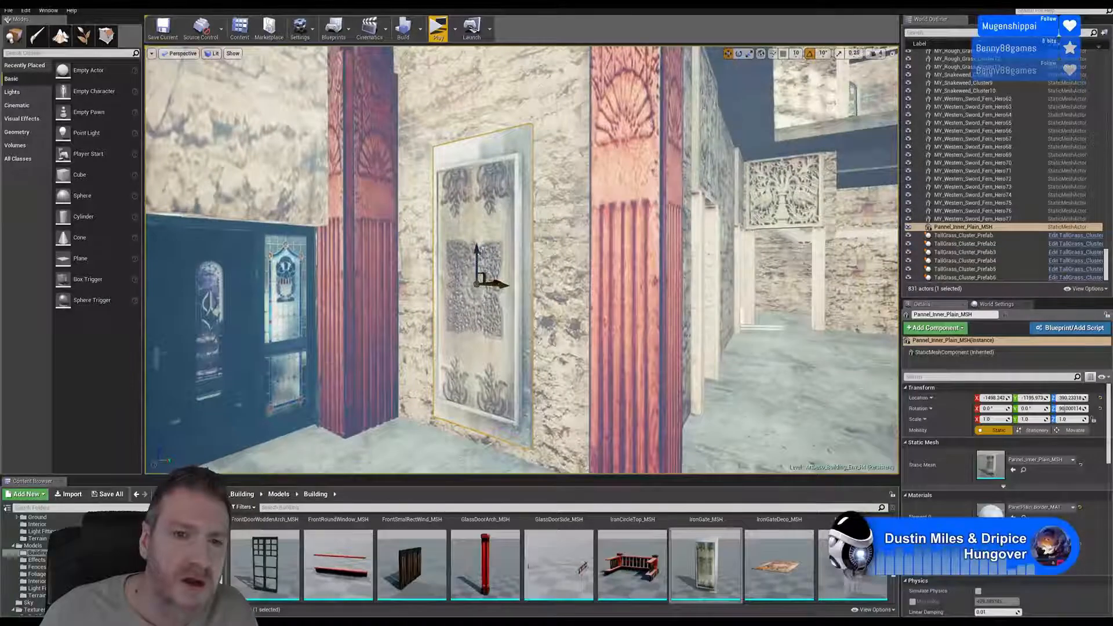
{"action": "left_click_drag", "start_coordinate": [478, 259], "coordinate": [488, 202]}
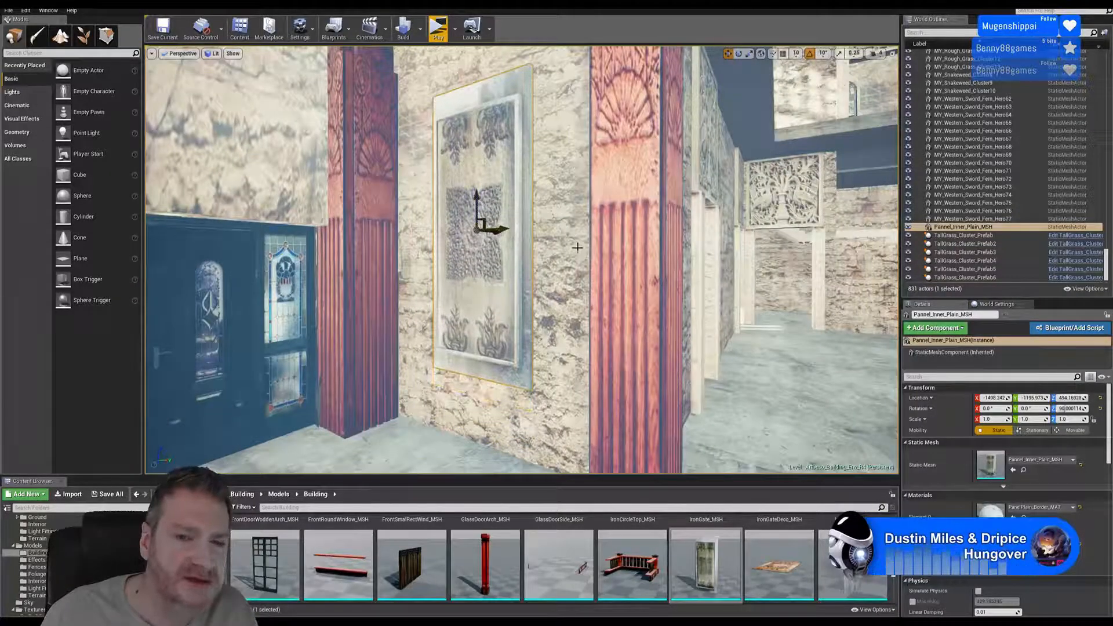
{"action": "right_click_drag", "start_coordinate": [578, 248], "coordinate": [528, 250]}
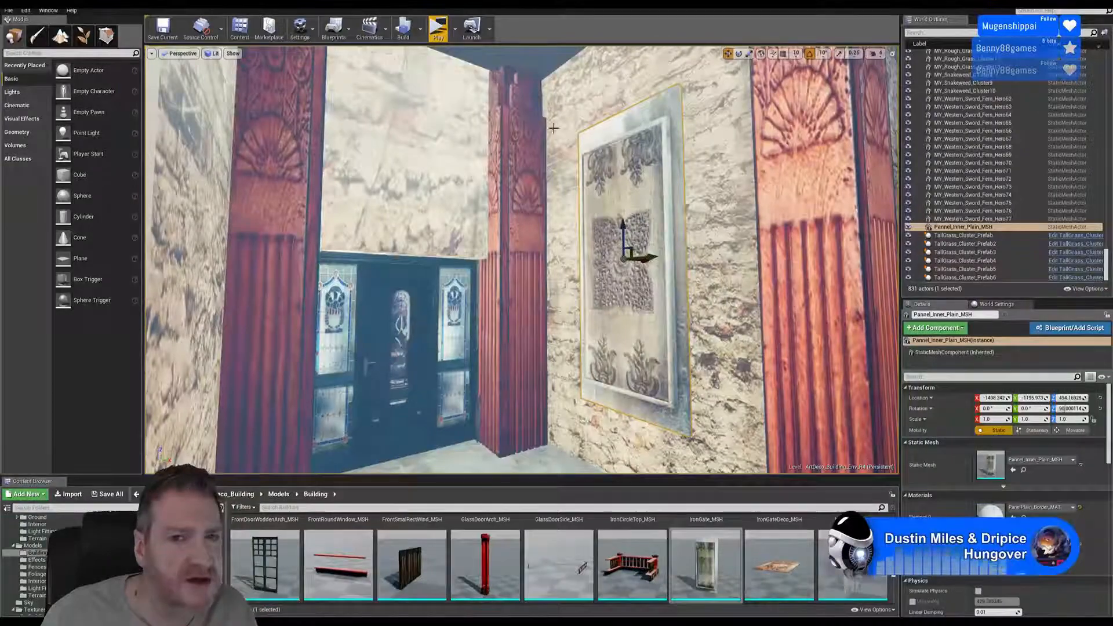
- Scale the inner panel uniformly to about 1.85 and shift it along the wall to about Y -1255
{"action": "right_click_drag", "start_coordinate": [512, 299], "coordinate": [453, 250]}
{"action": "right_click_drag", "start_coordinate": [340, 306], "coordinate": [317, 302]}
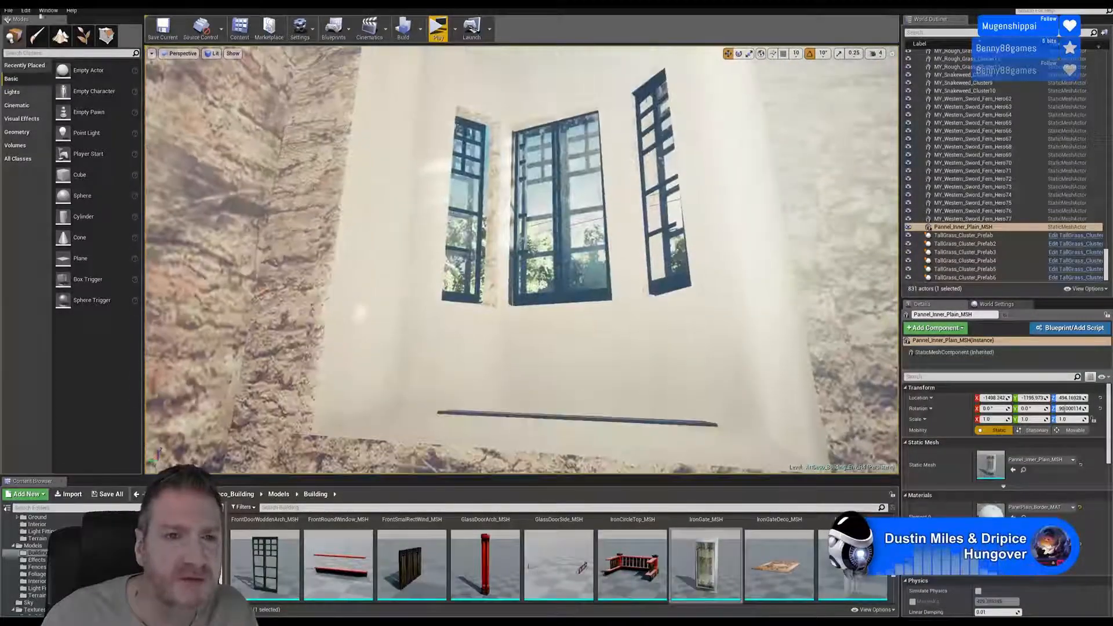
{"action": "right_click_drag", "start_coordinate": [511, 313], "coordinate": [301, 352]}
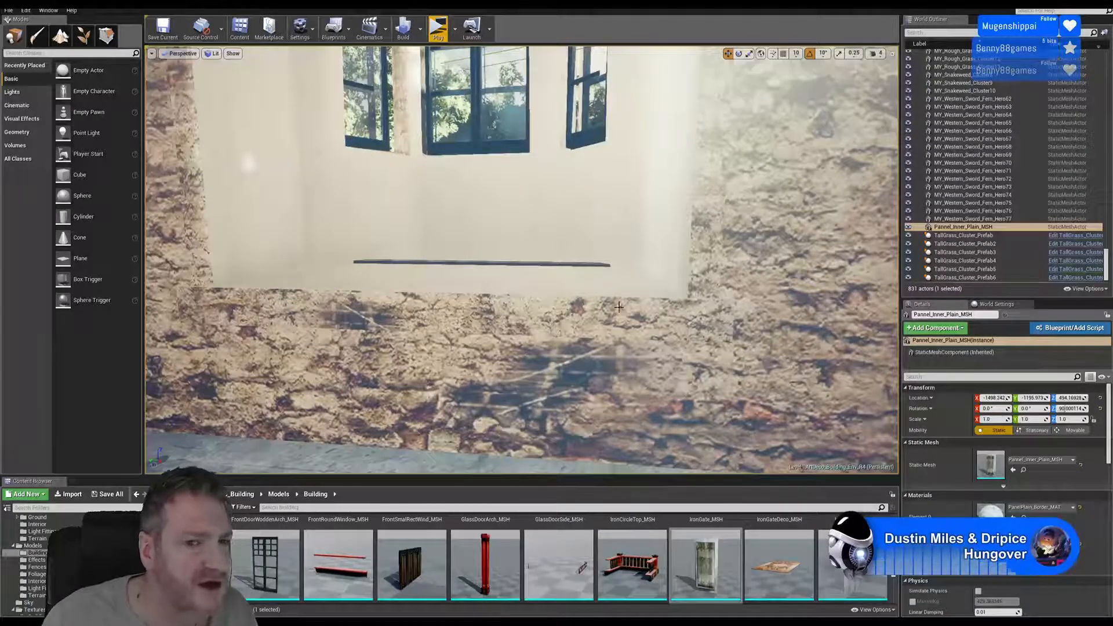
{"action": "right_click_drag", "start_coordinate": [428, 414], "coordinate": [551, 342]}
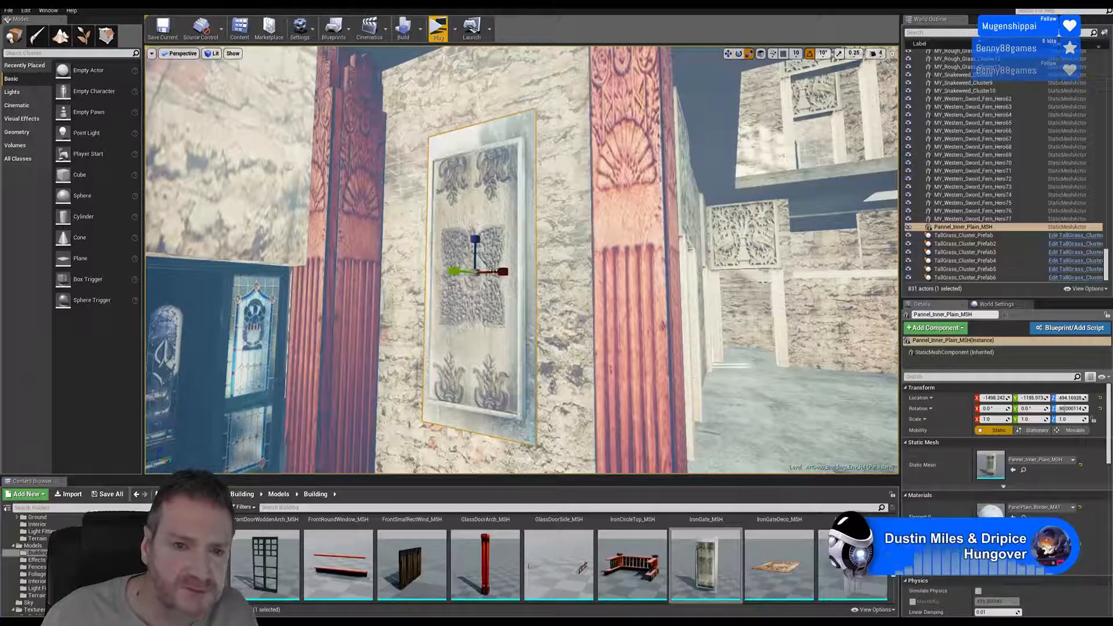
{"action": "left_click_drag", "start_coordinate": [478, 271], "coordinate": [482, 266]}
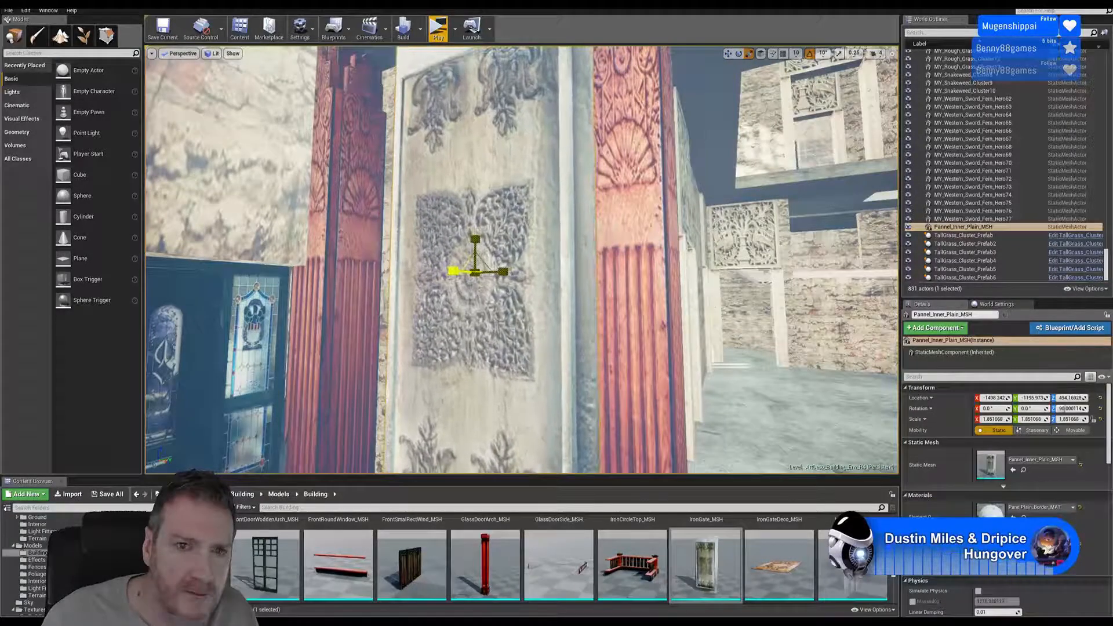
{"action": "right_click_drag", "start_coordinate": [608, 276], "coordinate": [560, 220]}
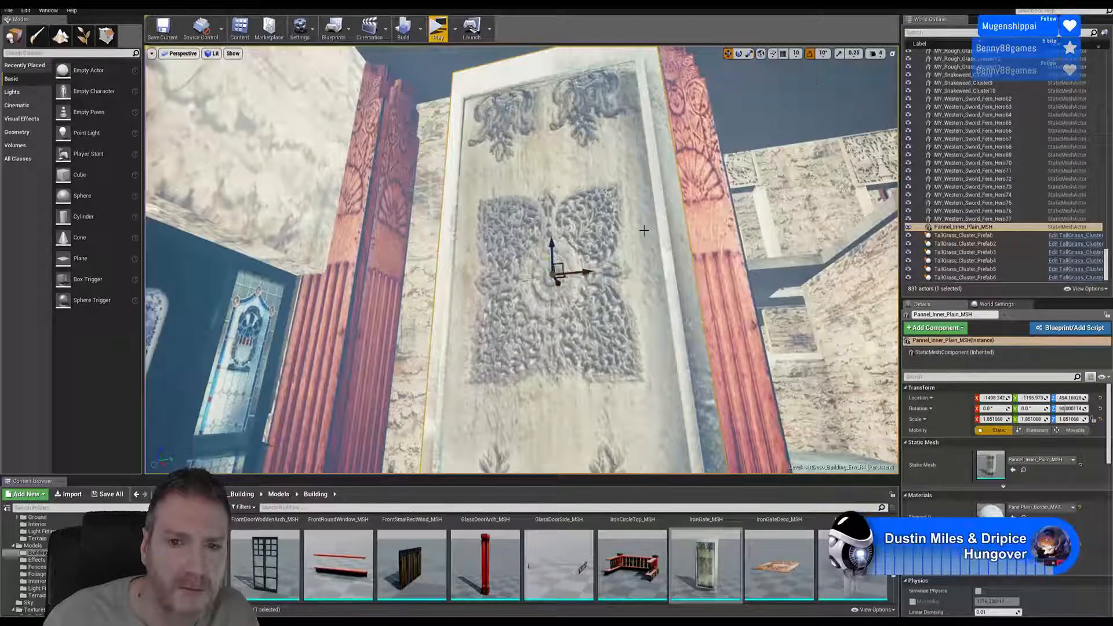
{"action": "left_click_drag", "start_coordinate": [587, 276], "coordinate": [551, 276]}
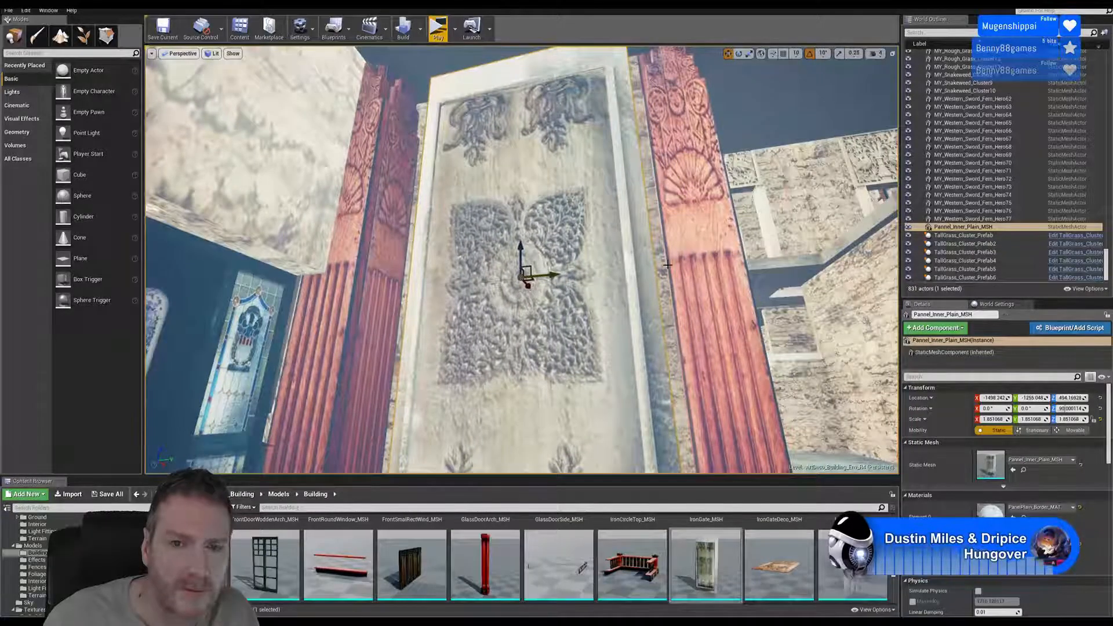
- Enlarge the inner panel uniformly a little more, to a scale of about 1.87
{"action": "right_click_drag", "start_coordinate": [668, 265], "coordinate": [652, 331]}
{"action": "key", "text": "e"}
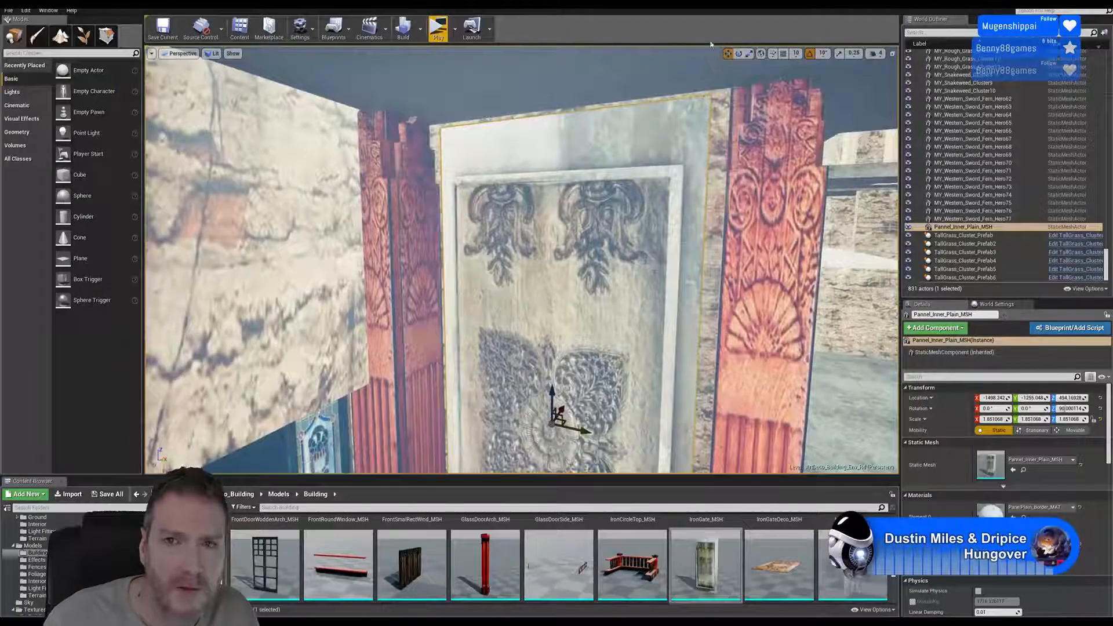
{"action": "left_click", "coordinate": [749, 54]}
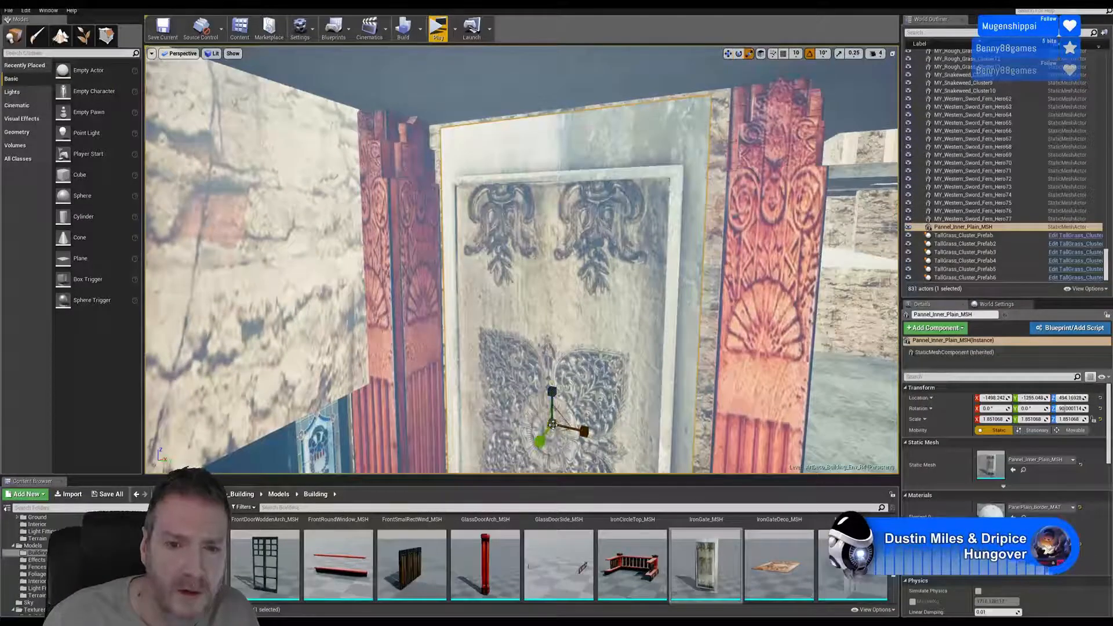
{"action": "left_click_drag", "start_coordinate": [554, 429], "coordinate": [554, 428]}
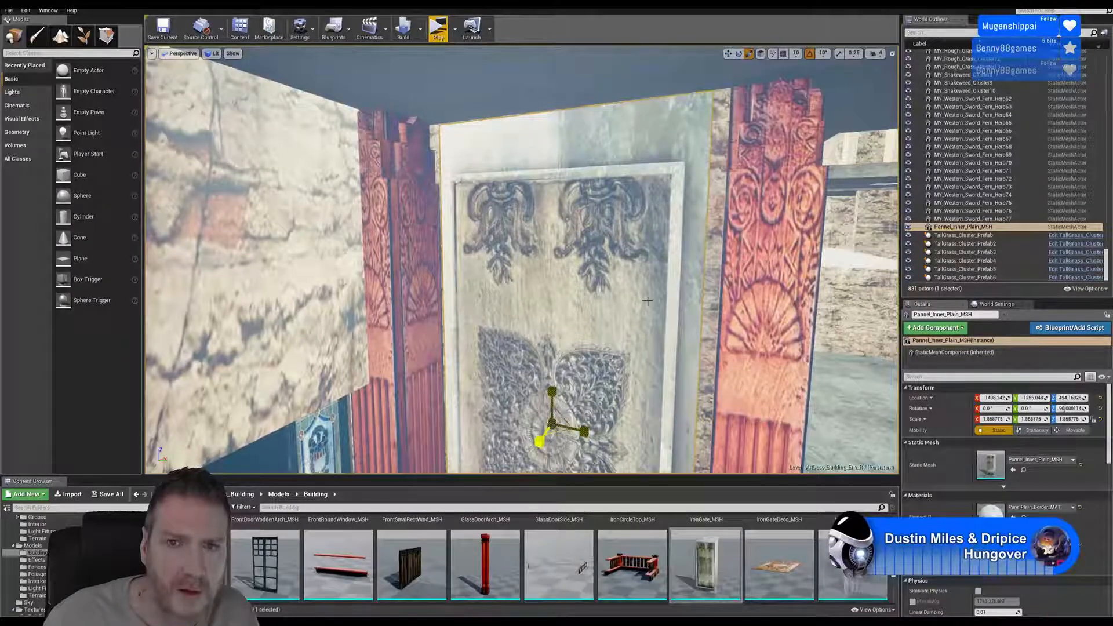
- Raise the enlarged inner panel toward the ceiling, to about Z 518
{"action": "left_click", "coordinate": [729, 54]}
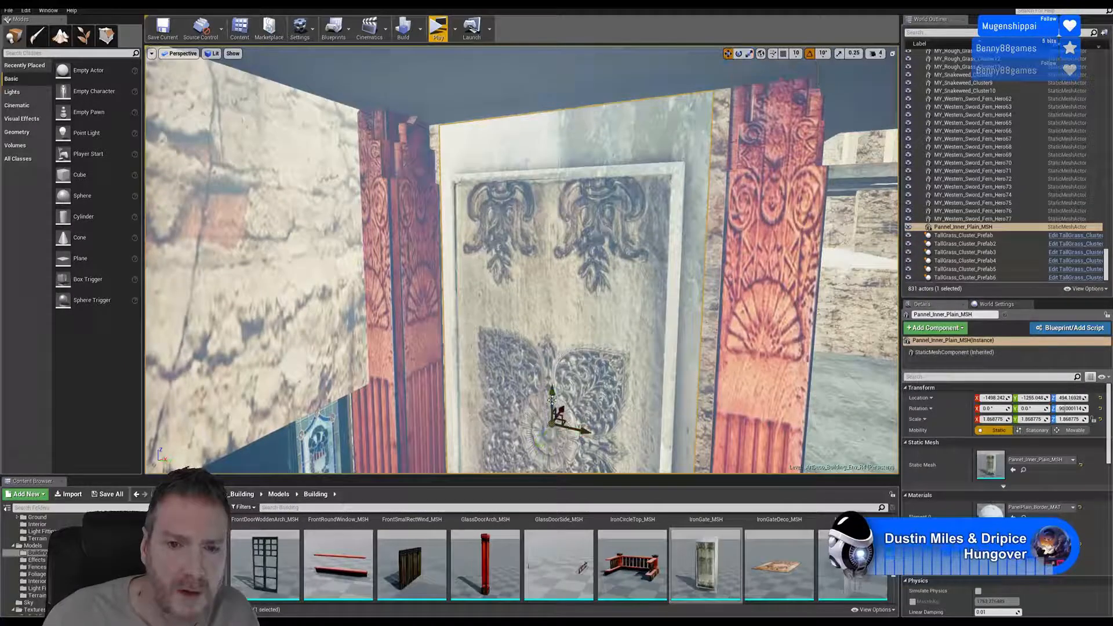
{"action": "left_click_drag", "start_coordinate": [552, 400], "coordinate": [557, 398]}
{"action": "left_click_drag", "start_coordinate": [560, 397], "coordinate": [572, 378]}
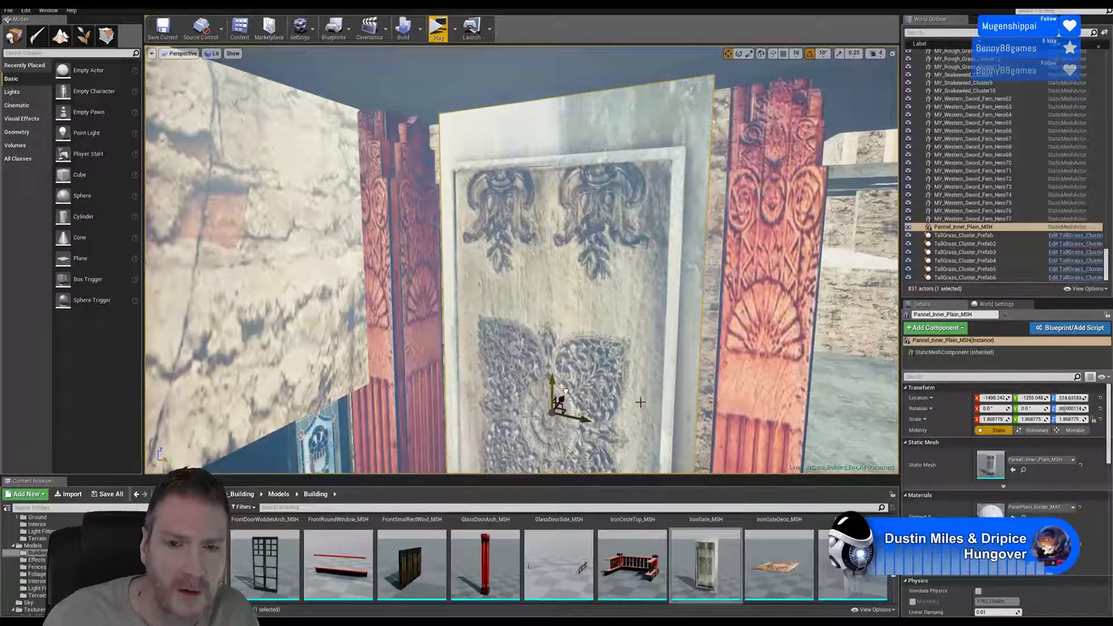
{"action": "right_click_drag", "start_coordinate": [641, 402], "coordinate": [566, 301]}
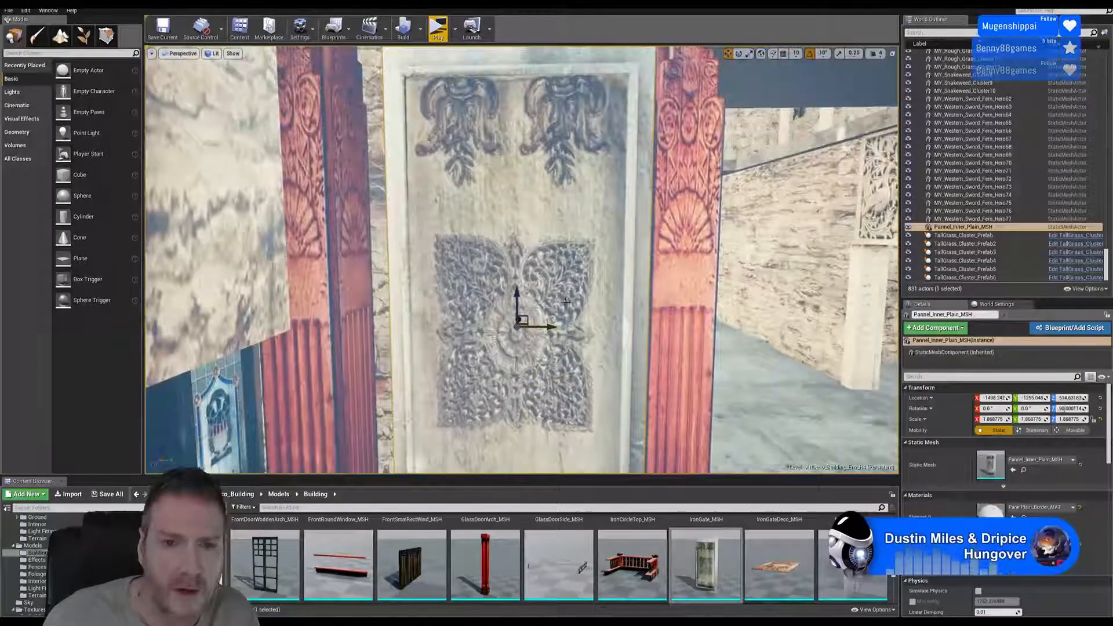
{"action": "left_click_drag", "start_coordinate": [520, 300], "coordinate": [520, 299]}
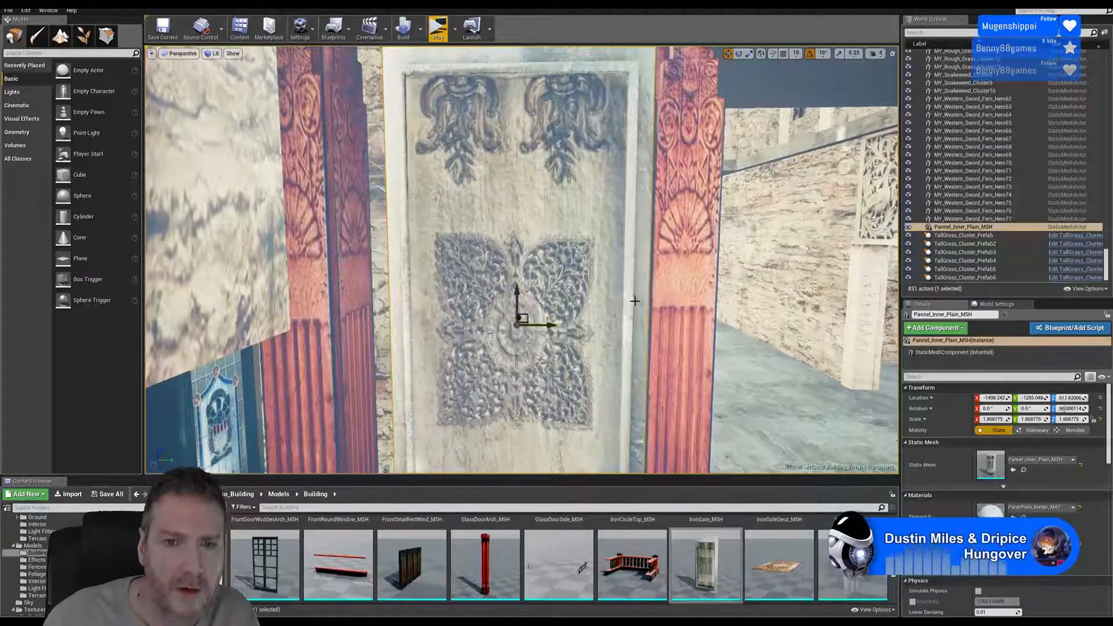
- Widen the inner panel to an X scale of about 2.0 and center it between the columns at about Y -1268
{"action": "left_click", "coordinate": [749, 54]}
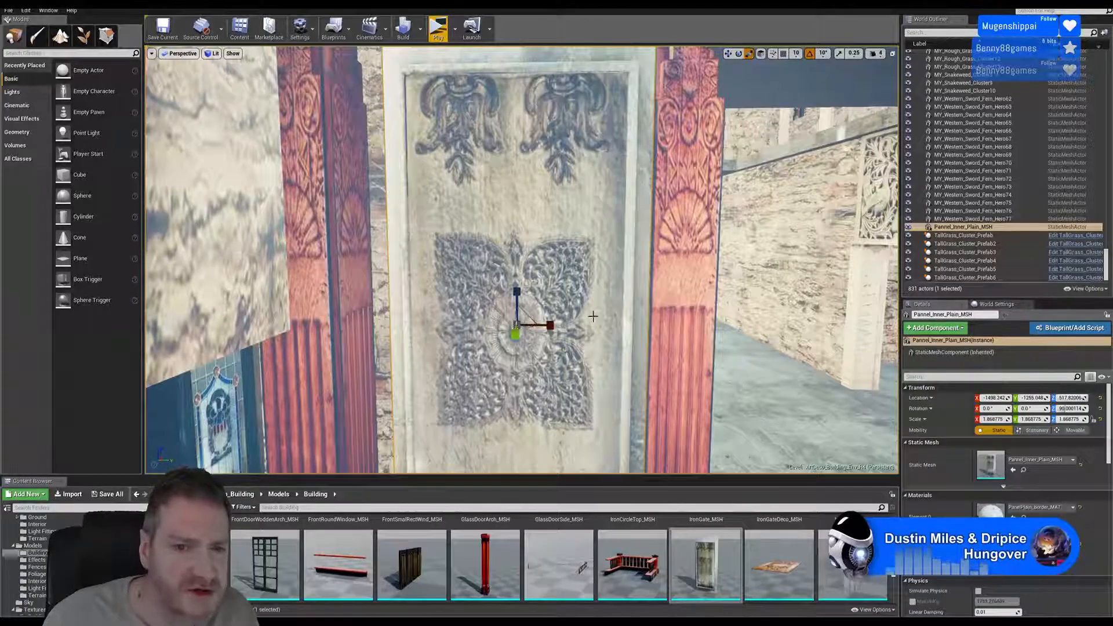
{"action": "left_click", "coordinate": [728, 53]}
{"action": "left_click_drag", "start_coordinate": [551, 328], "coordinate": [540, 326]}
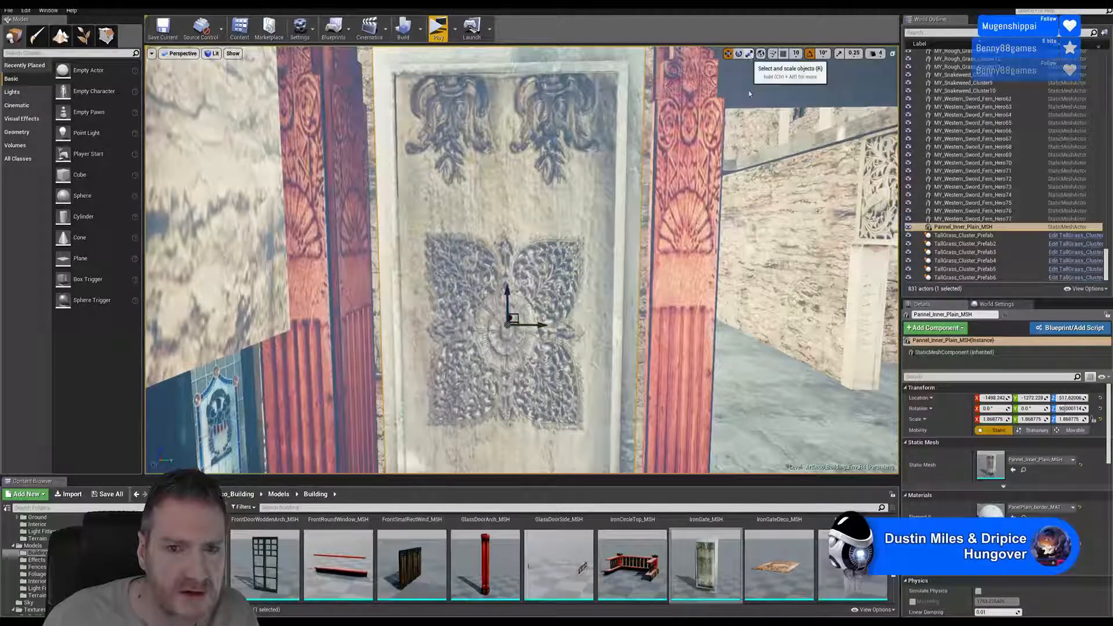
{"action": "left_click", "coordinate": [748, 54]}
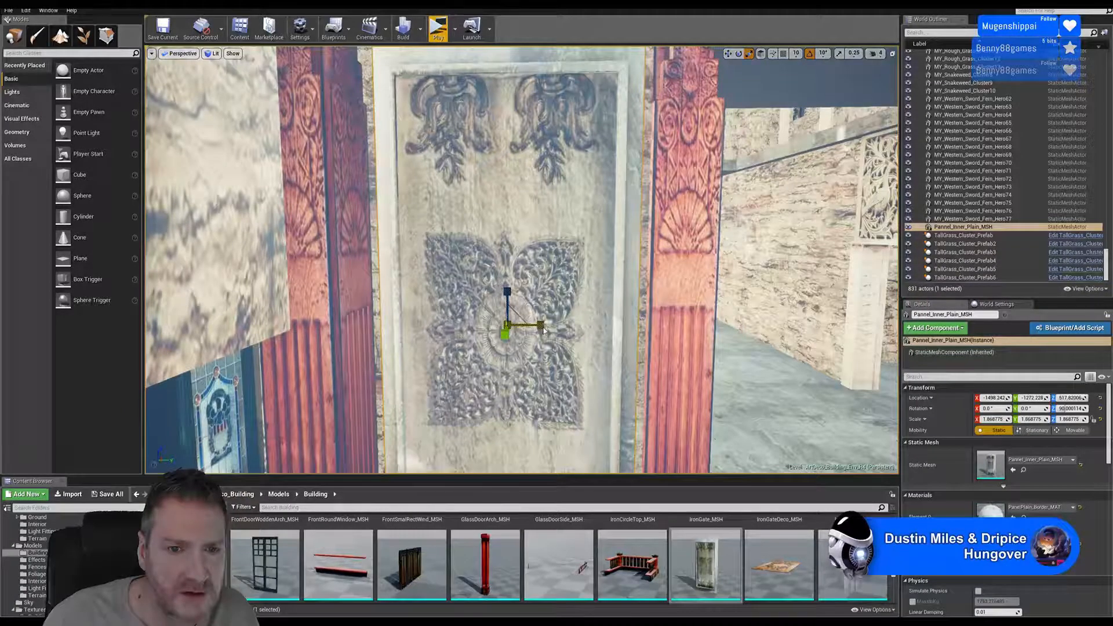
{"action": "left_click_drag", "start_coordinate": [544, 331], "coordinate": [593, 330]}
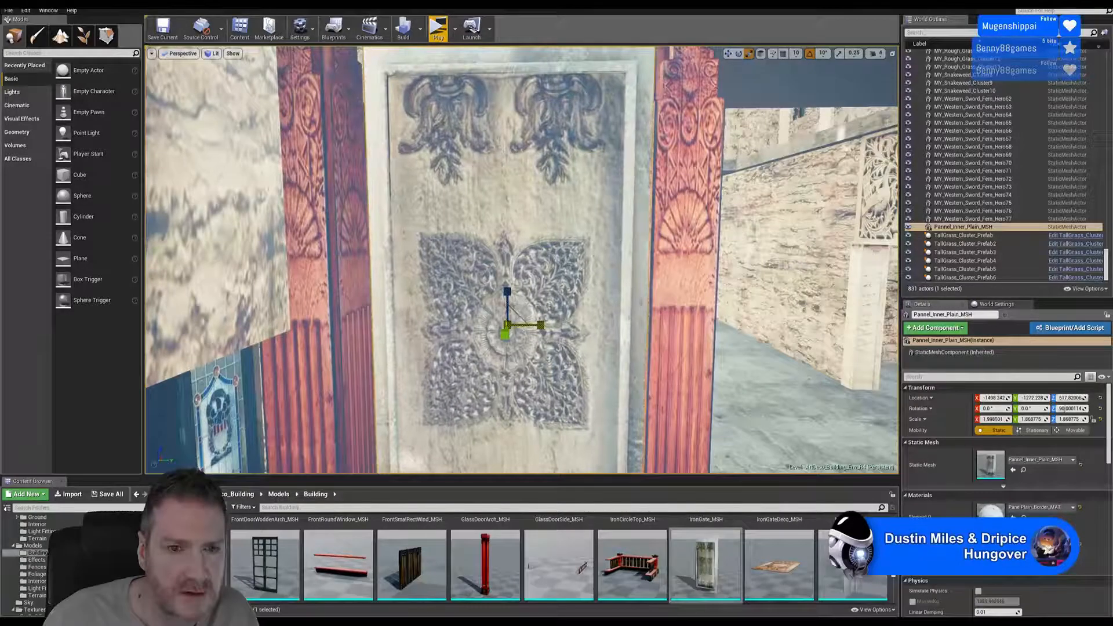
{"action": "left_click", "coordinate": [730, 56]}
{"action": "left_click_drag", "start_coordinate": [540, 323], "coordinate": [543, 324]}
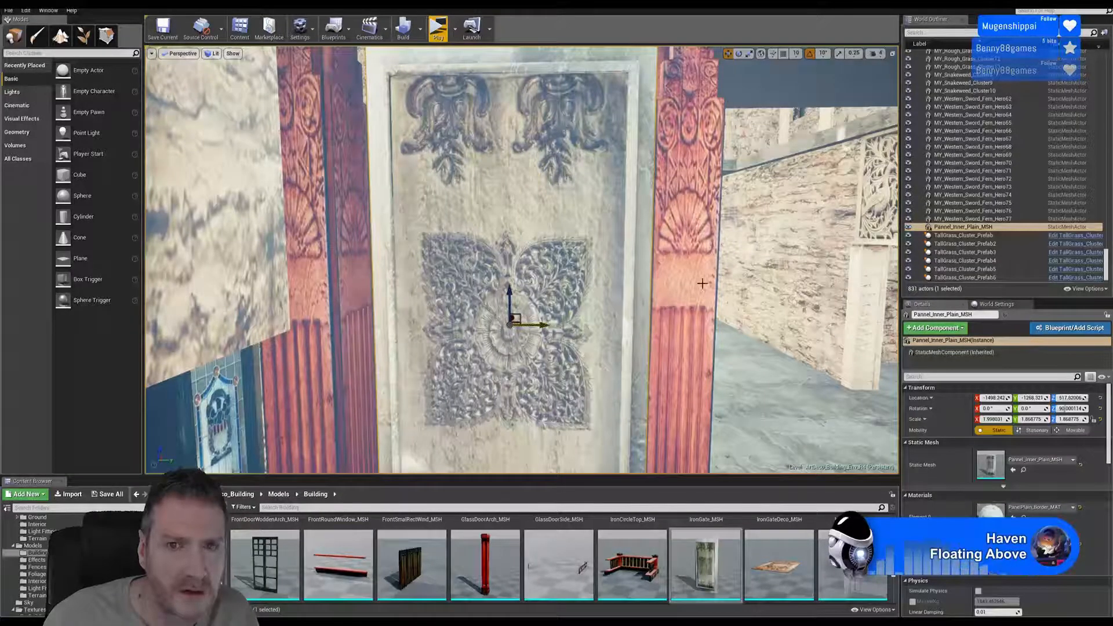
- Push the inner panel back toward the wall between the columns, to about X -1402
{"action": "right_click_drag", "start_coordinate": [702, 284], "coordinate": [682, 336]}
{"action": "left_click_drag", "start_coordinate": [582, 255], "coordinate": [608, 242]}
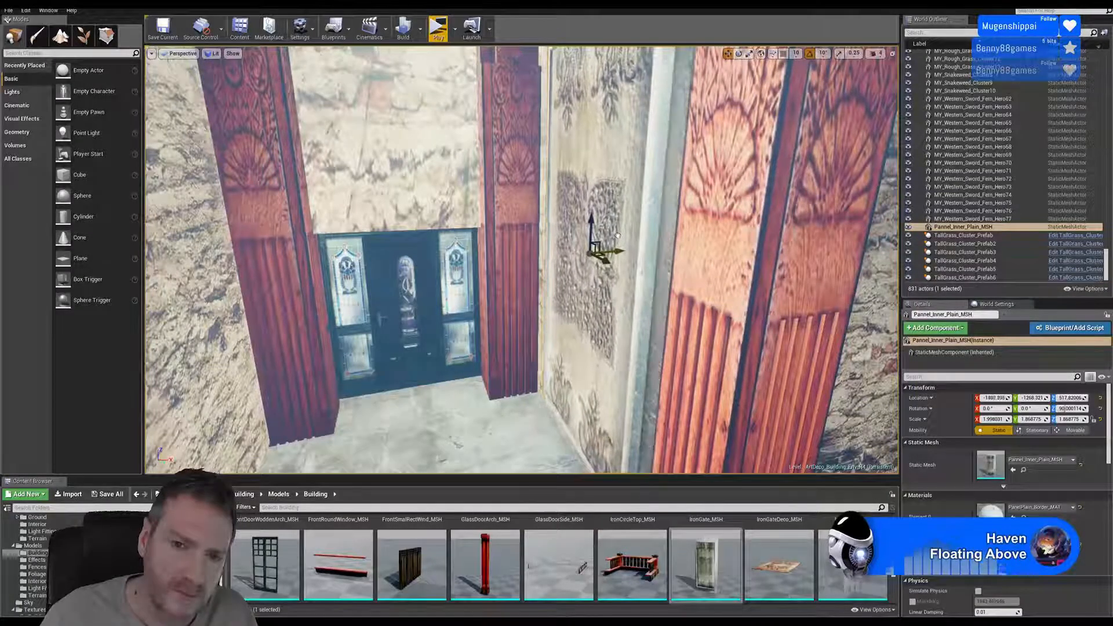
{"action": "right_click_drag", "start_coordinate": [733, 287], "coordinate": [808, 232]}
{"action": "right_click_drag", "start_coordinate": [511, 272], "coordinate": [506, 292]}
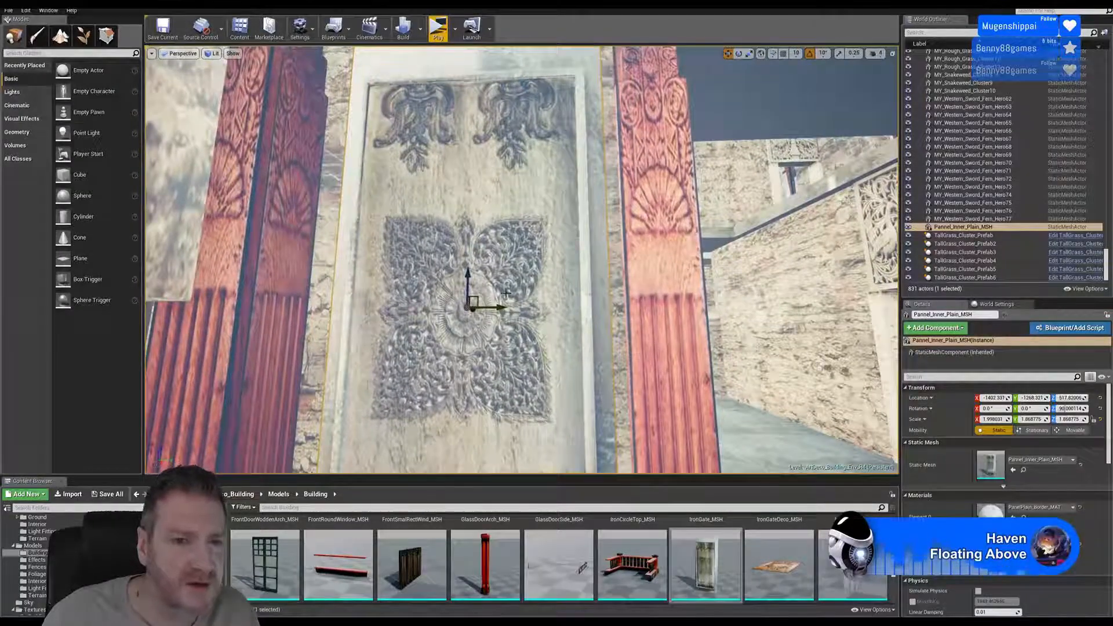
- Widen the inner panel to an X scale of about 2.25 and shift it along the wall to about Y -1278
{"action": "left_click_drag", "start_coordinate": [501, 306], "coordinate": [498, 308]}
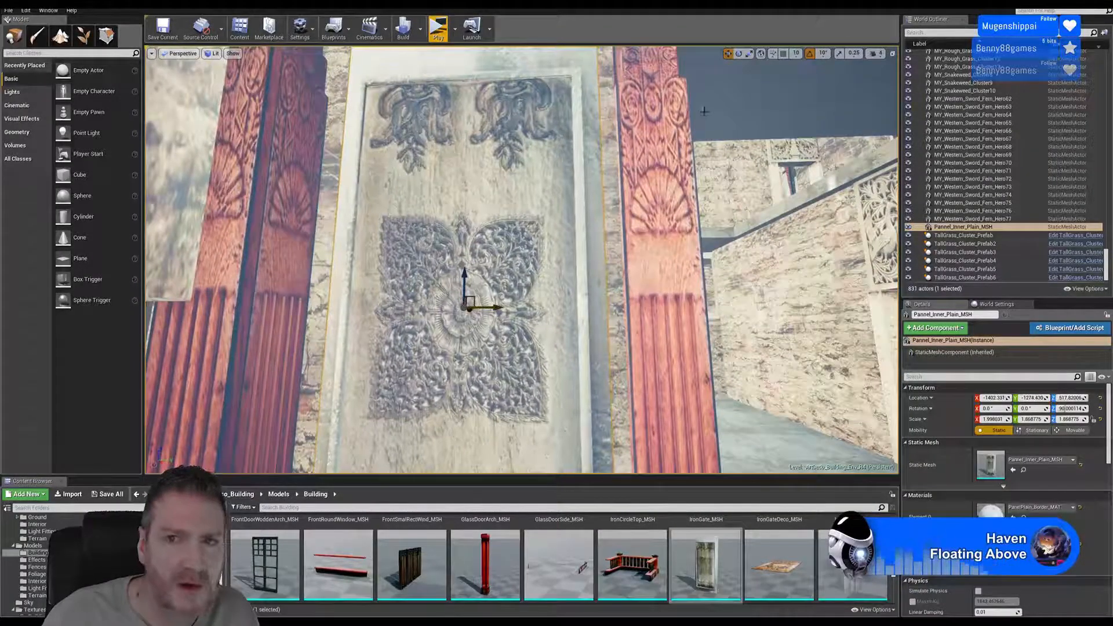
{"action": "left_click", "coordinate": [749, 54]}
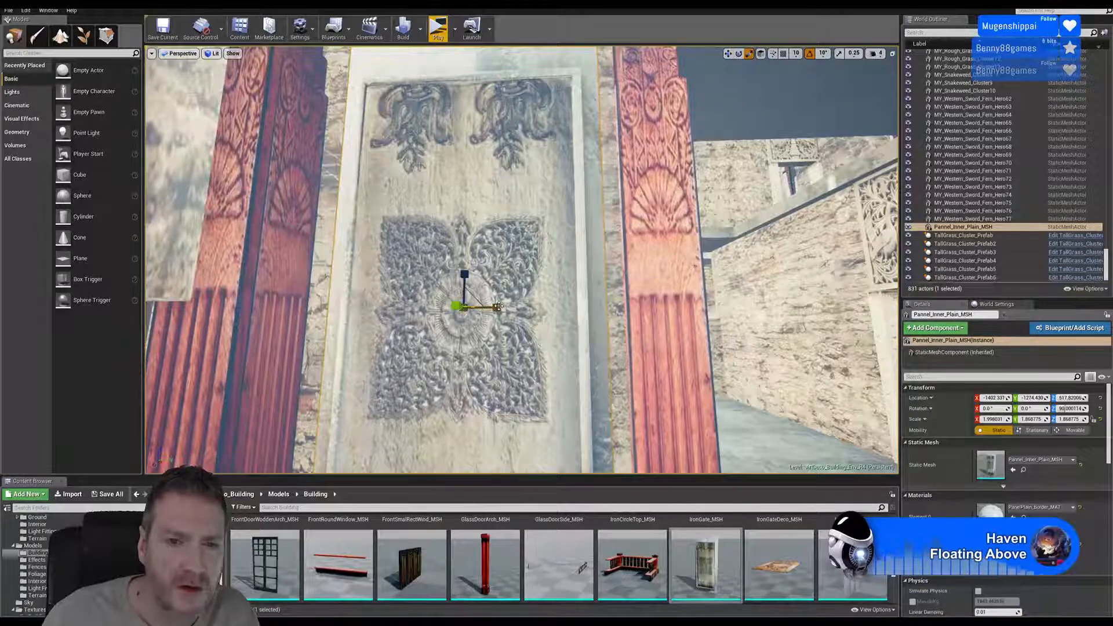
{"action": "left_click_drag", "start_coordinate": [499, 306], "coordinate": [523, 308]}
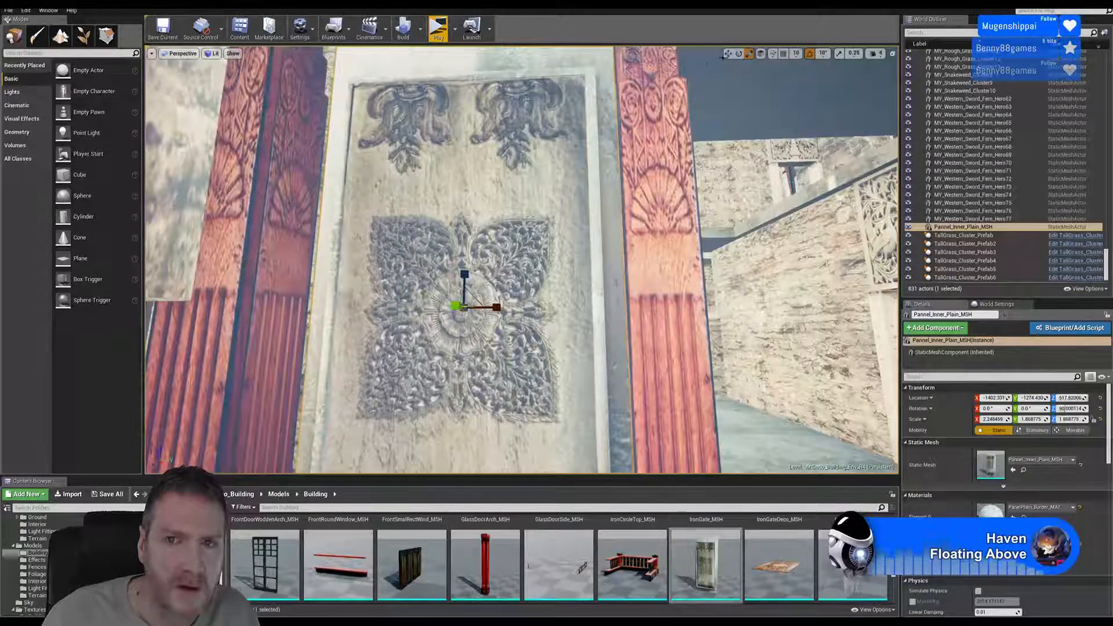
{"action": "left_click", "coordinate": [728, 54]}
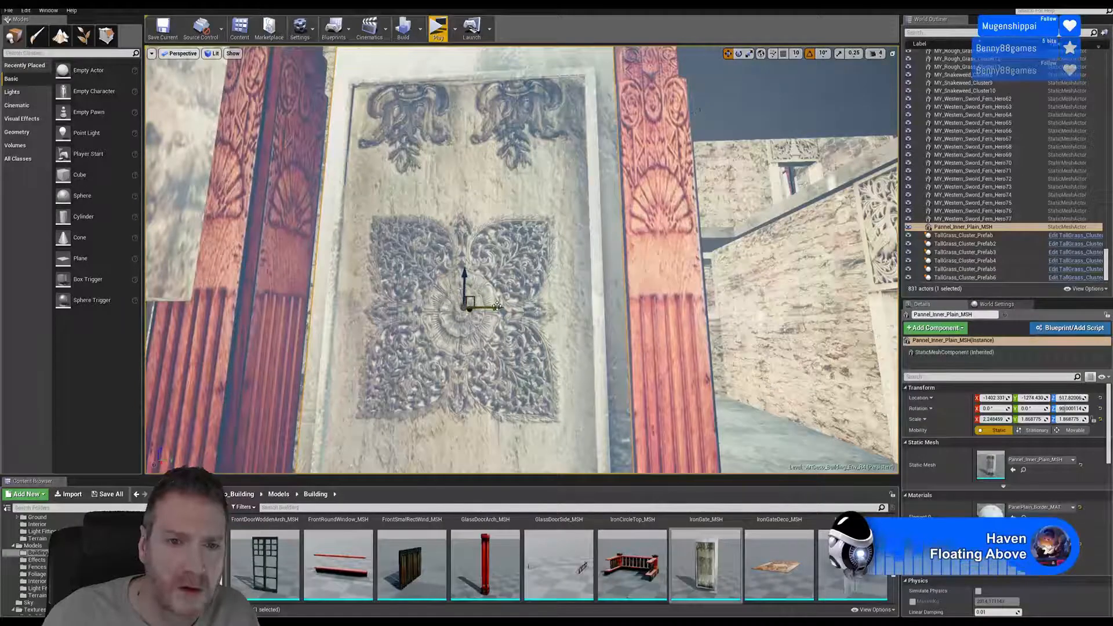
{"action": "left_click_drag", "start_coordinate": [502, 305], "coordinate": [494, 305]}
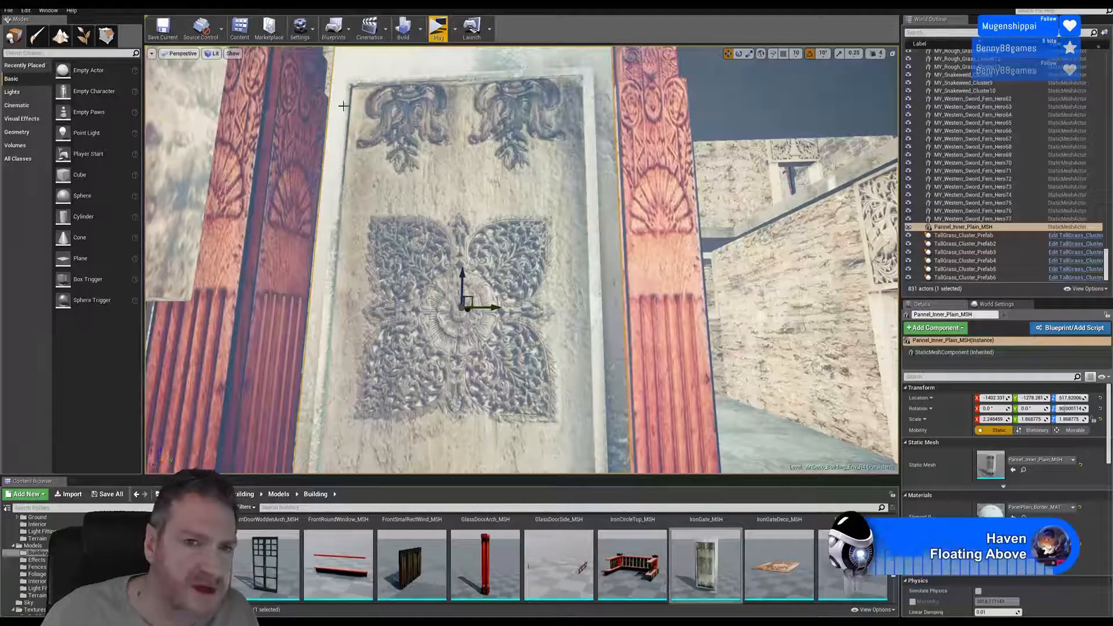
- Widen the inner panel to an X scale of about 2.29, fine-tune its position to about Y -1279, and deselect it
{"action": "right_click_drag", "start_coordinate": [554, 167], "coordinate": [531, 175]}
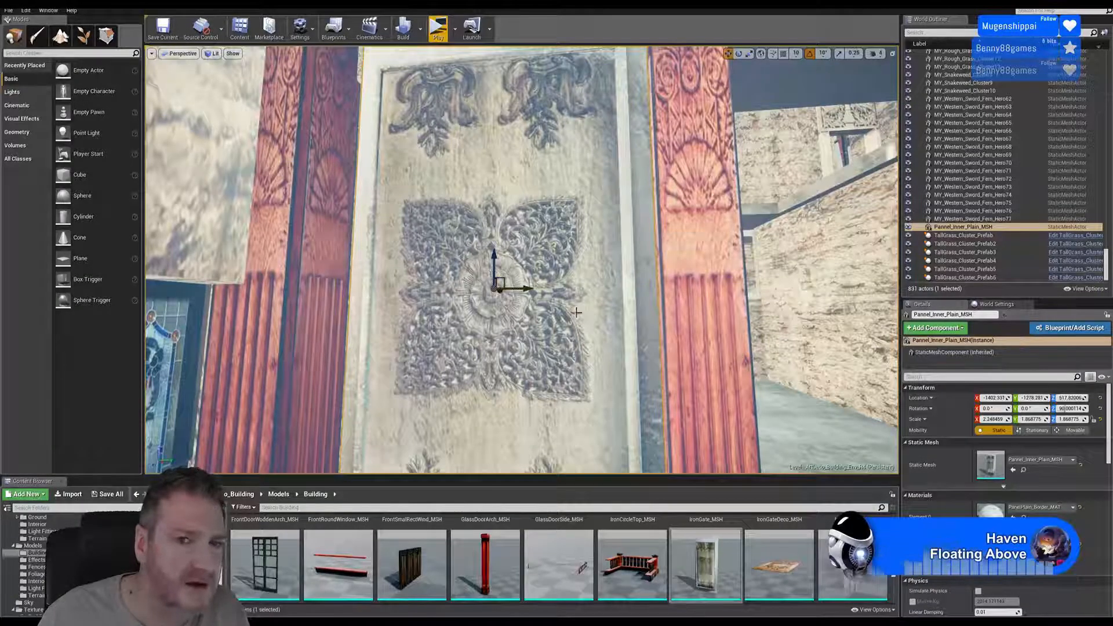
{"action": "right_click_drag", "start_coordinate": [400, 352], "coordinate": [646, 263]}
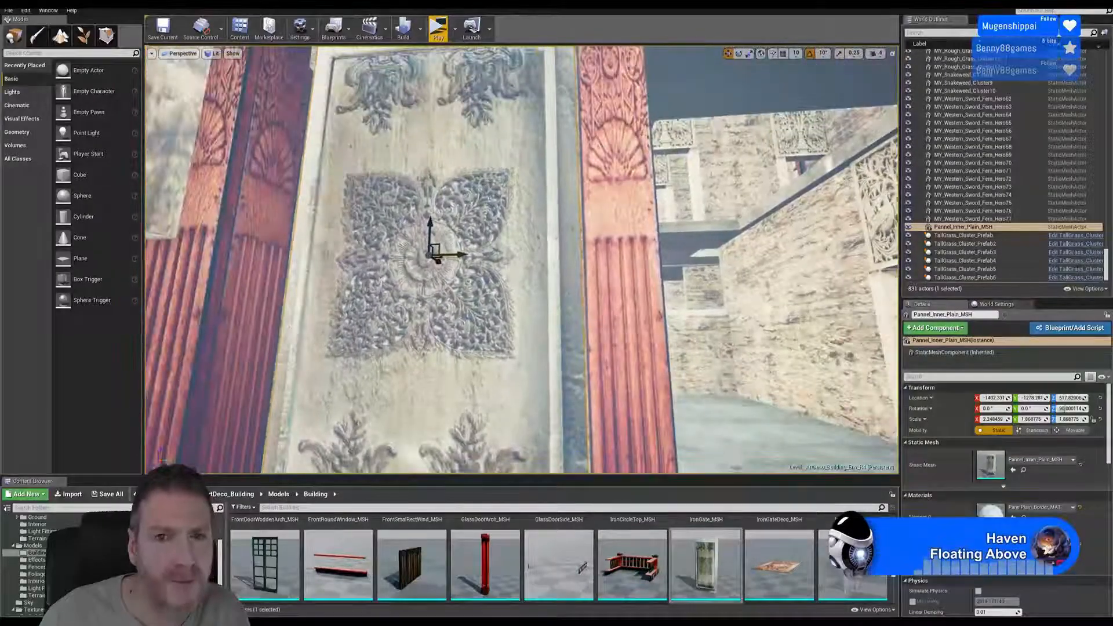
{"action": "left_click", "coordinate": [749, 54]}
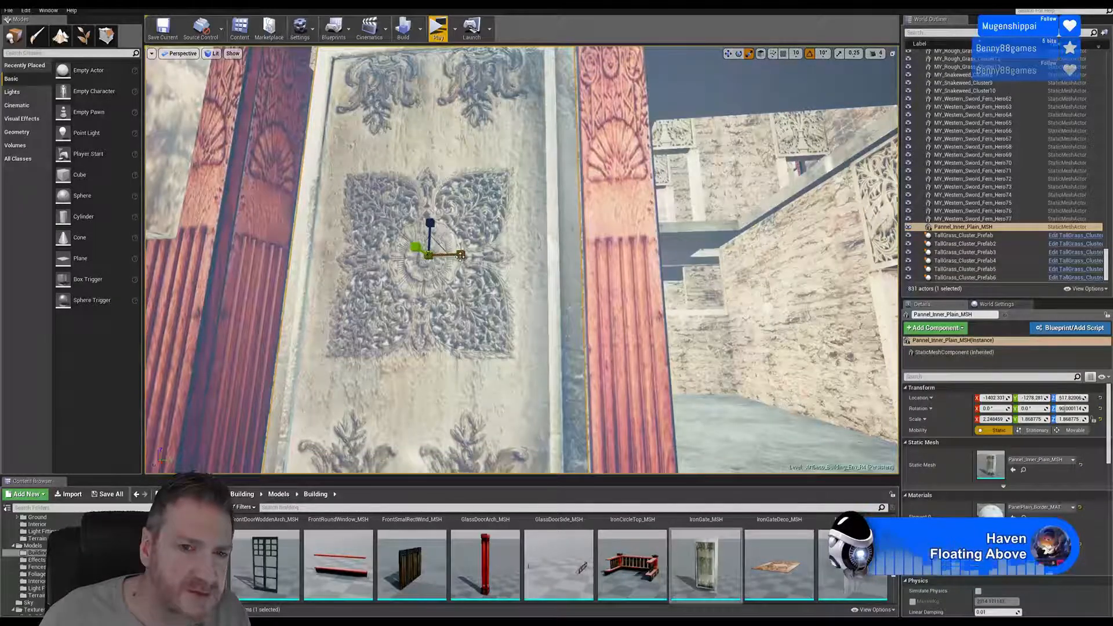
{"action": "left_click_drag", "start_coordinate": [460, 256], "coordinate": [461, 260]}
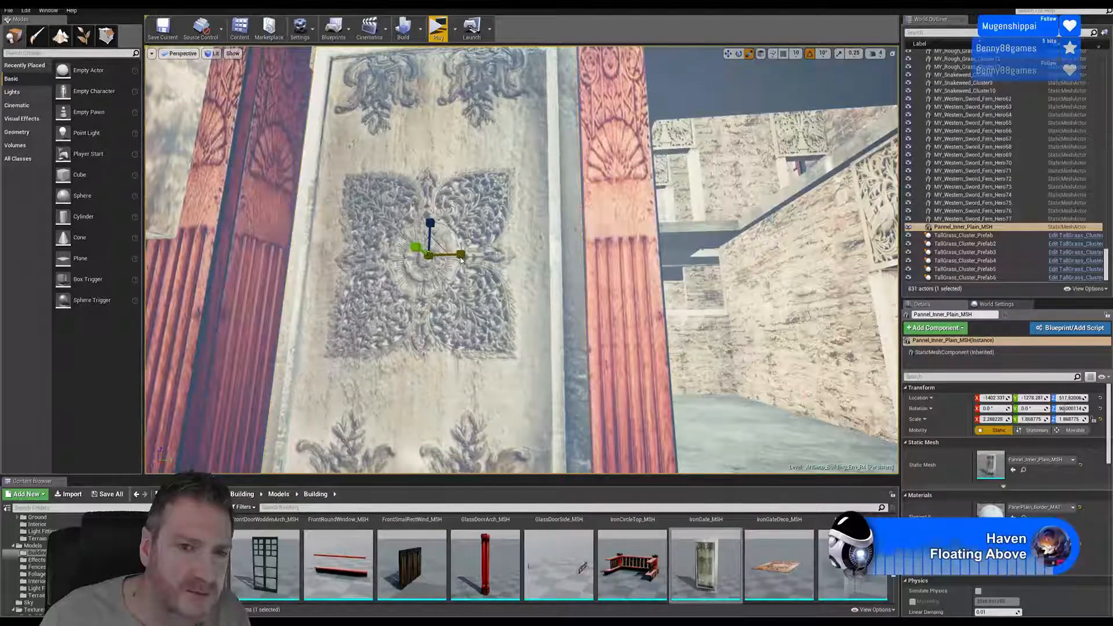
{"action": "left_click", "coordinate": [729, 54]}
{"action": "mouse_move", "coordinate": [522, 260]}
{"action": "right_mouse_down"}
{"action": "mouse_move", "coordinate": [515, 313]}
{"action": "mouse_move", "coordinate": [458, 326]}
{"action": "mouse_move", "coordinate": [496, 317]}
{"action": "mouse_move", "coordinate": [501, 266]}
{"action": "right_mouse_up"}
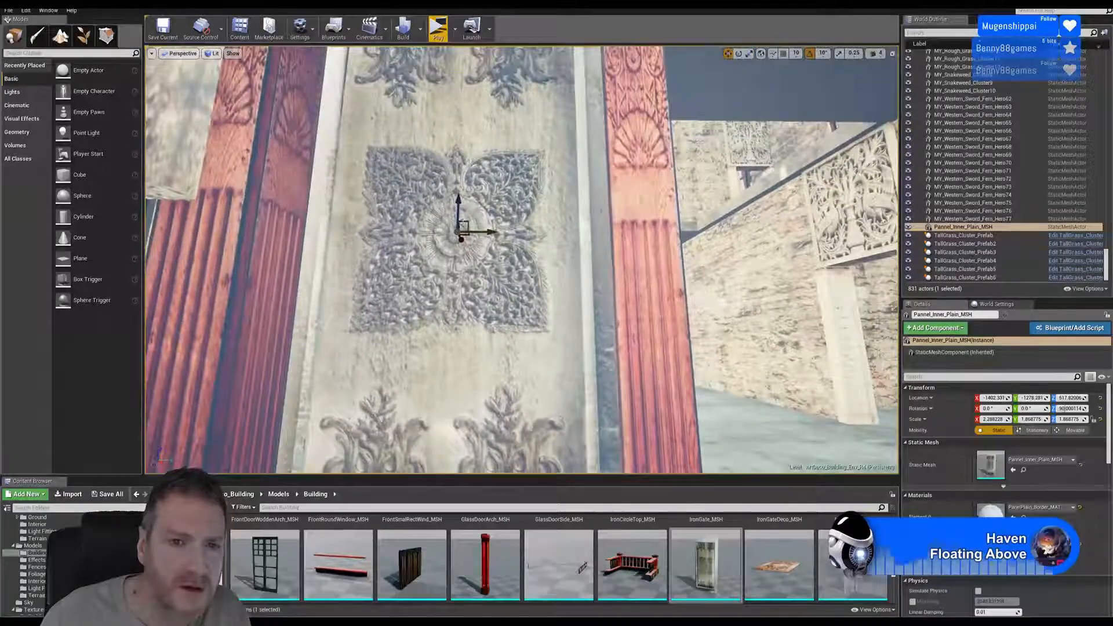
{"action": "left_click_drag", "start_coordinate": [483, 229], "coordinate": [484, 233]}
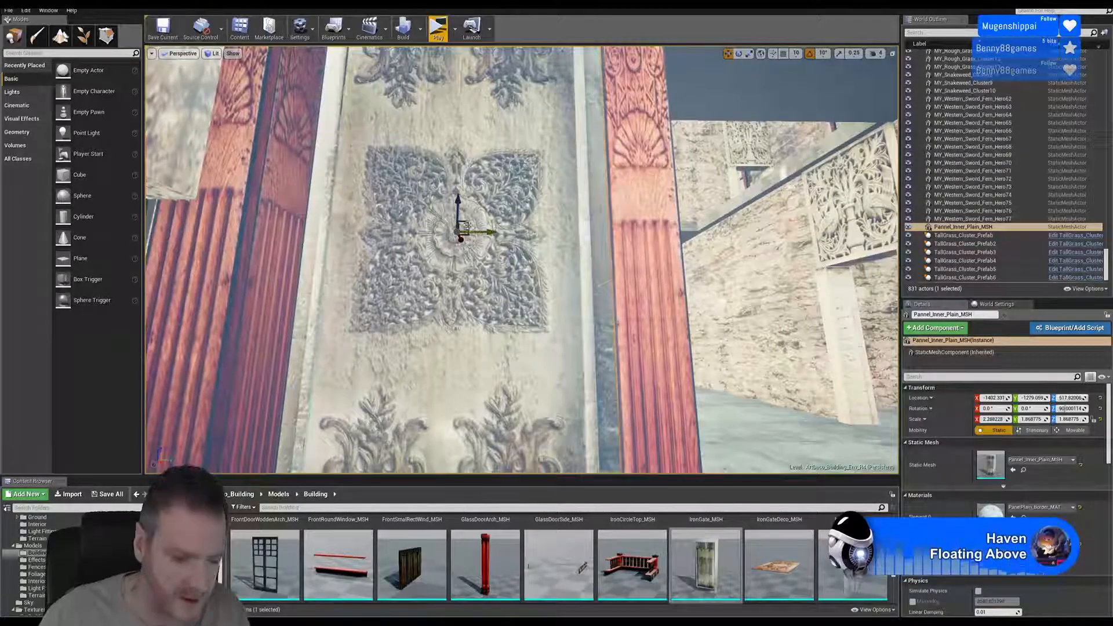
{"action": "key", "text": "Escape"}
{"action": "right_click_drag", "start_coordinate": [467, 225], "coordinate": [561, 386]}
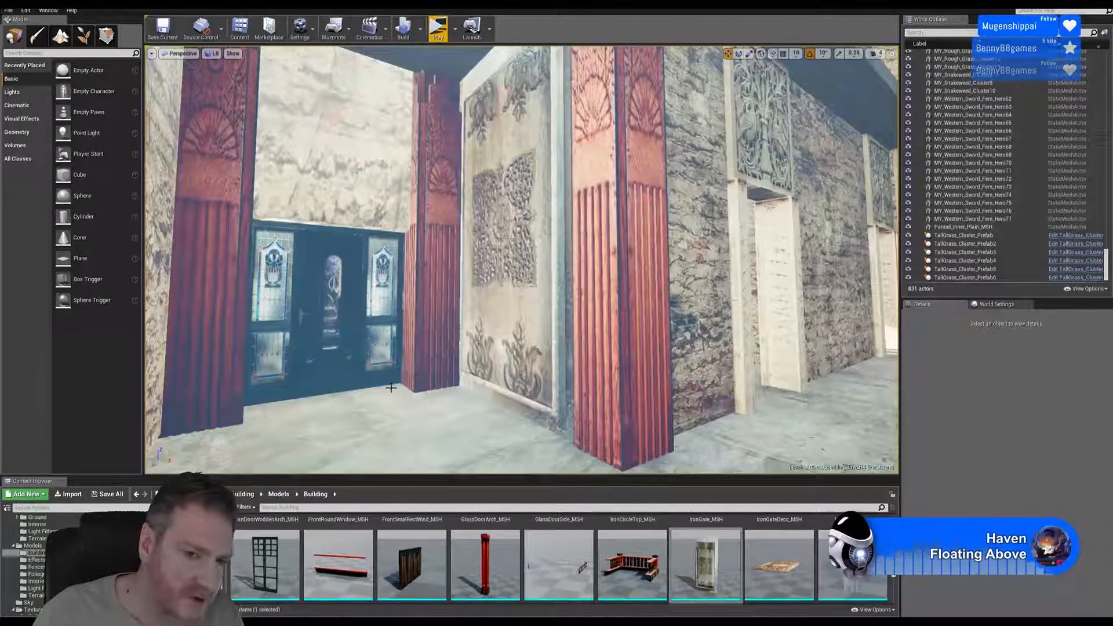
- Duplicate the inner panel mounted on the wall between the two feature columns by the entrance
{"action": "right_click_drag", "start_coordinate": [445, 334], "coordinate": [457, 281]}
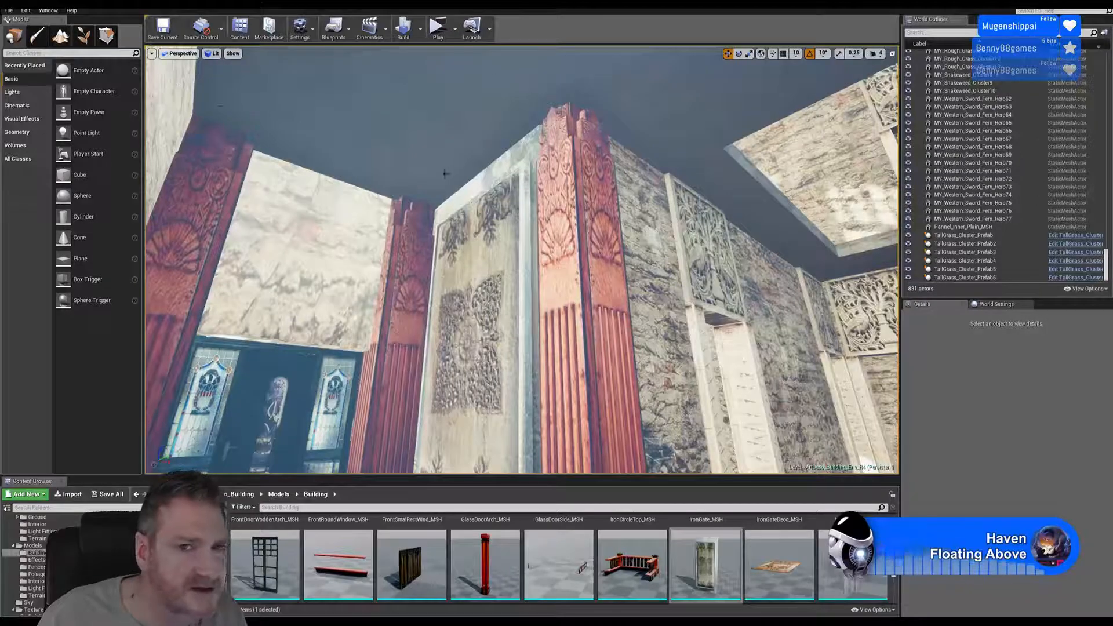
{"action": "right_click_drag", "start_coordinate": [432, 149], "coordinate": [478, 215]}
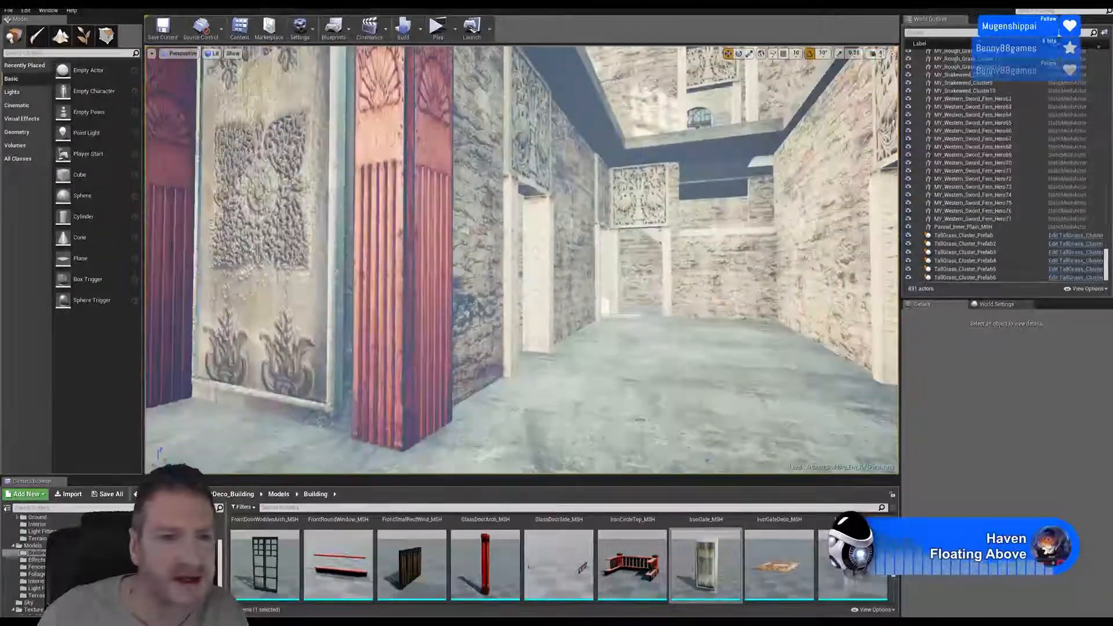
{"action": "left_click", "coordinate": [292, 155]}
{"action": "right_click", "coordinate": [292, 155]}
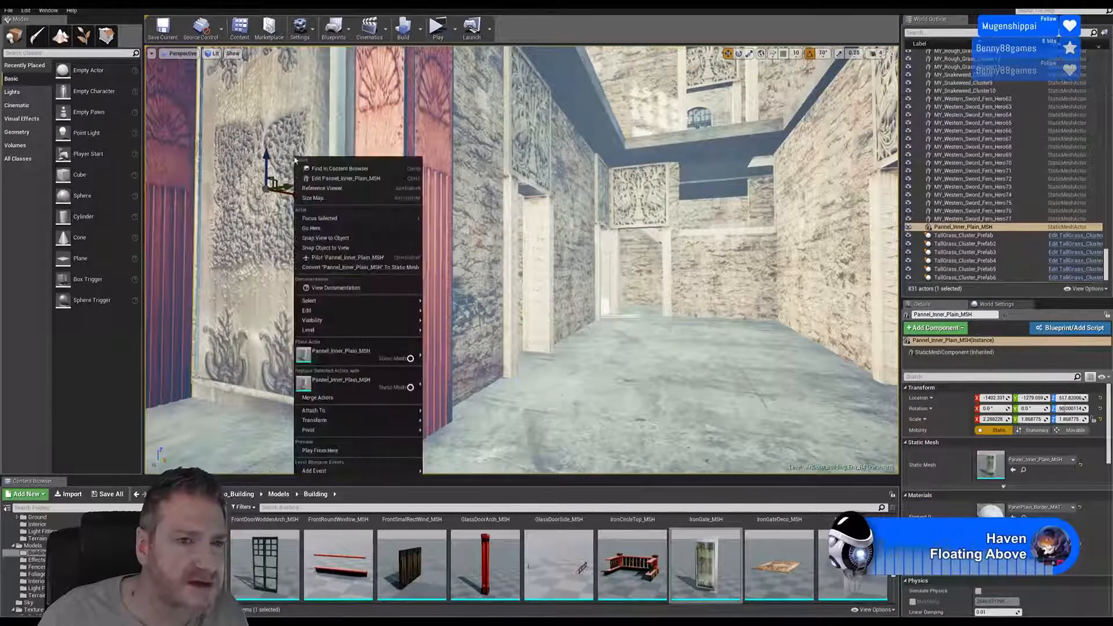
{"action": "mouse_move", "coordinate": [342, 315]}
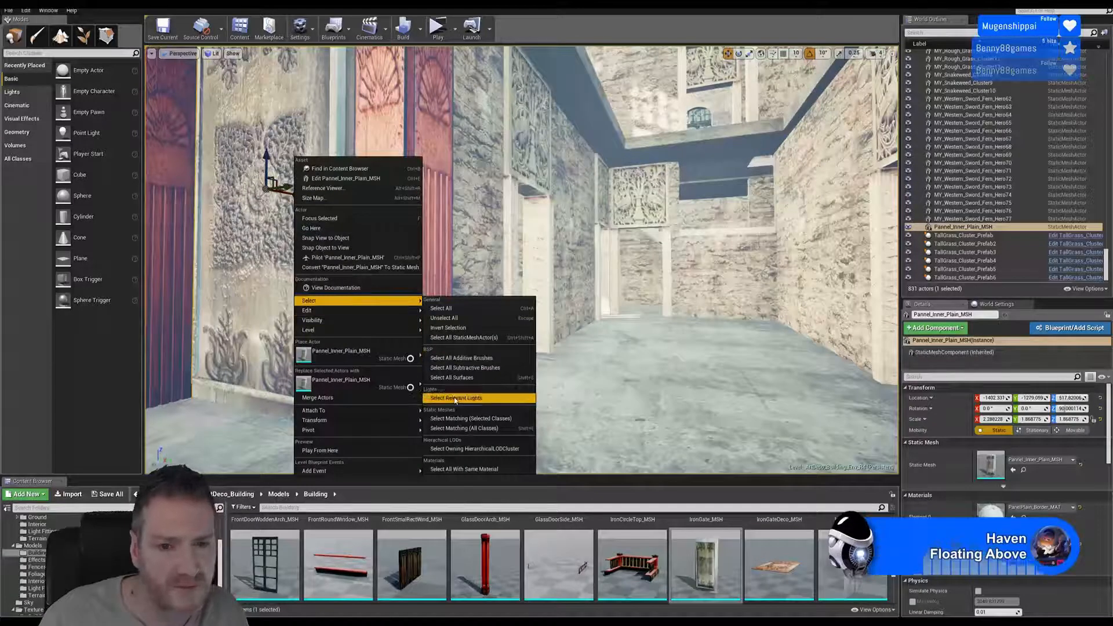
{"action": "mouse_move", "coordinate": [392, 313]}
{"action": "left_click", "coordinate": [452, 351]}
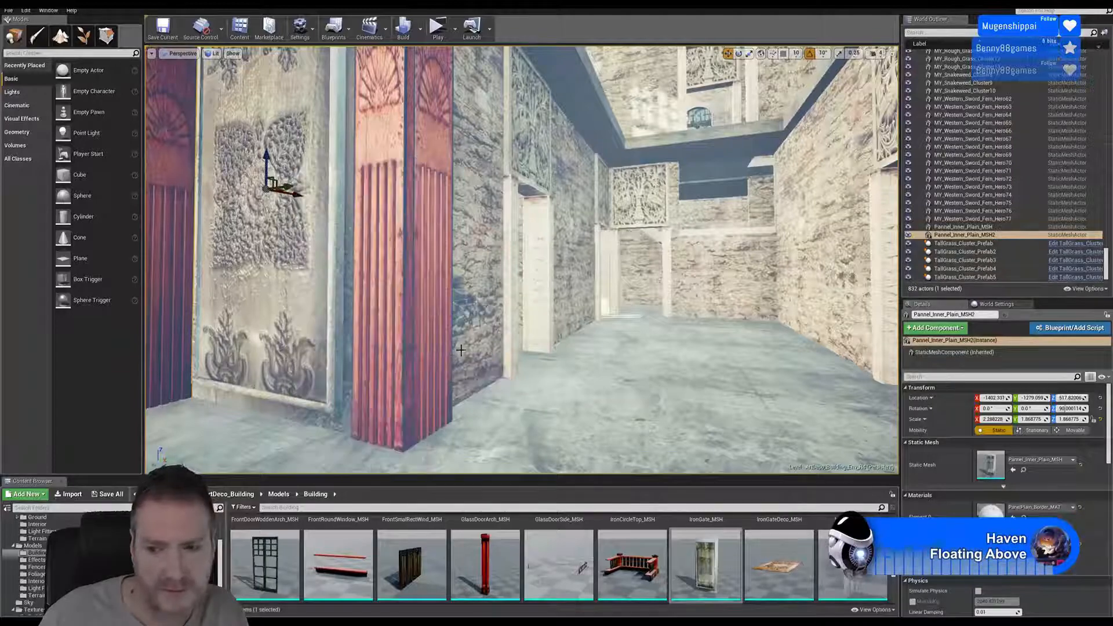
- Move the duplicated inner panel along Y to the opposite wall, between its two feature columns at about Y 643
{"action": "right_click_drag", "start_coordinate": [336, 258], "coordinate": [244, 264]}
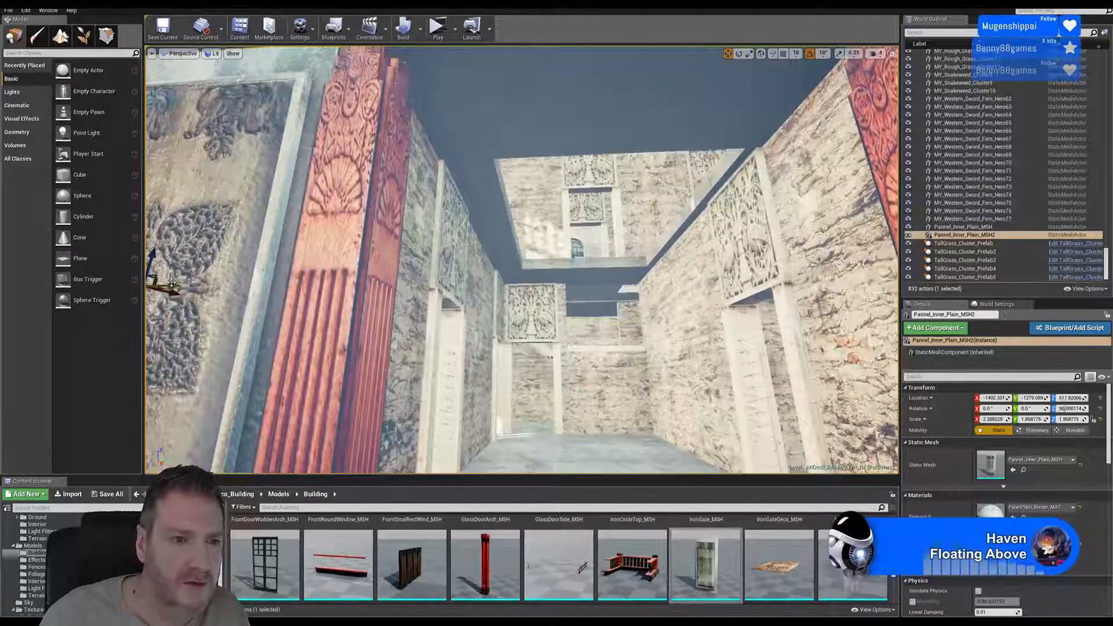
{"action": "left_click_drag", "start_coordinate": [172, 284], "coordinate": [759, 282]}
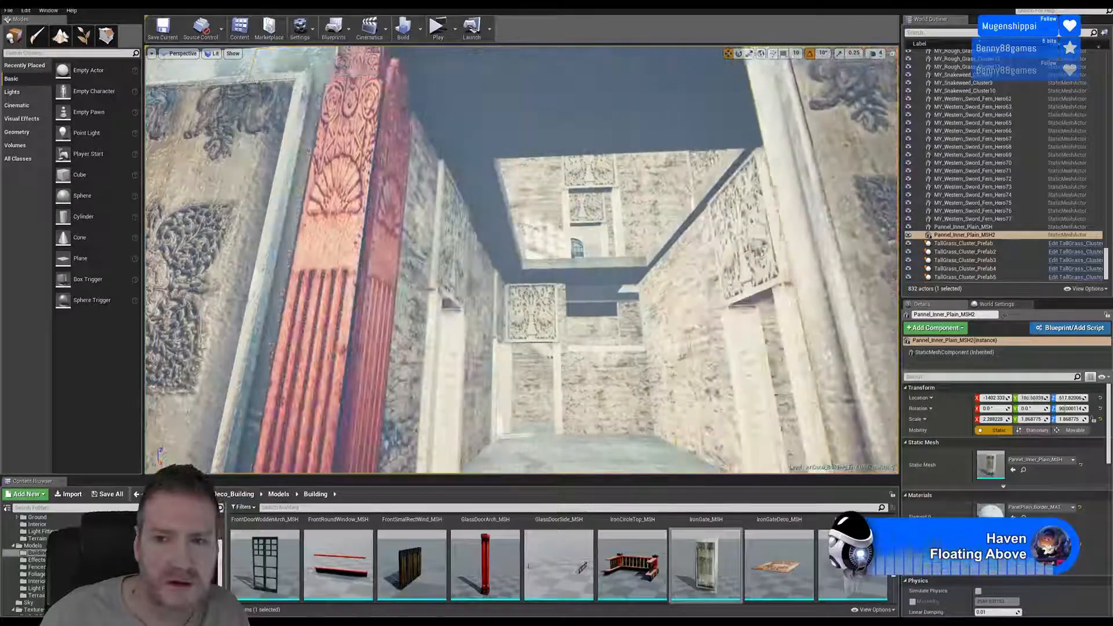
{"action": "right_click_drag", "start_coordinate": [526, 378], "coordinate": [649, 368]}
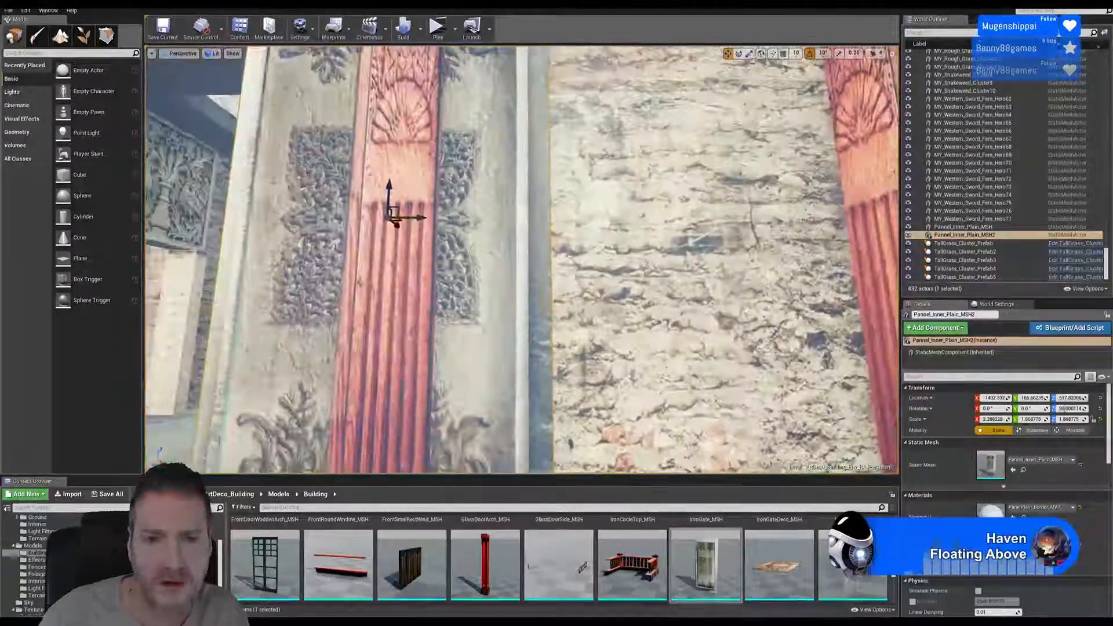
{"action": "mouse_move", "coordinate": [436, 229]}
{"action": "right_mouse_down"}
{"action": "mouse_move", "coordinate": [481, 232]}
{"action": "mouse_move", "coordinate": [436, 230]}
{"action": "right_mouse_up"}
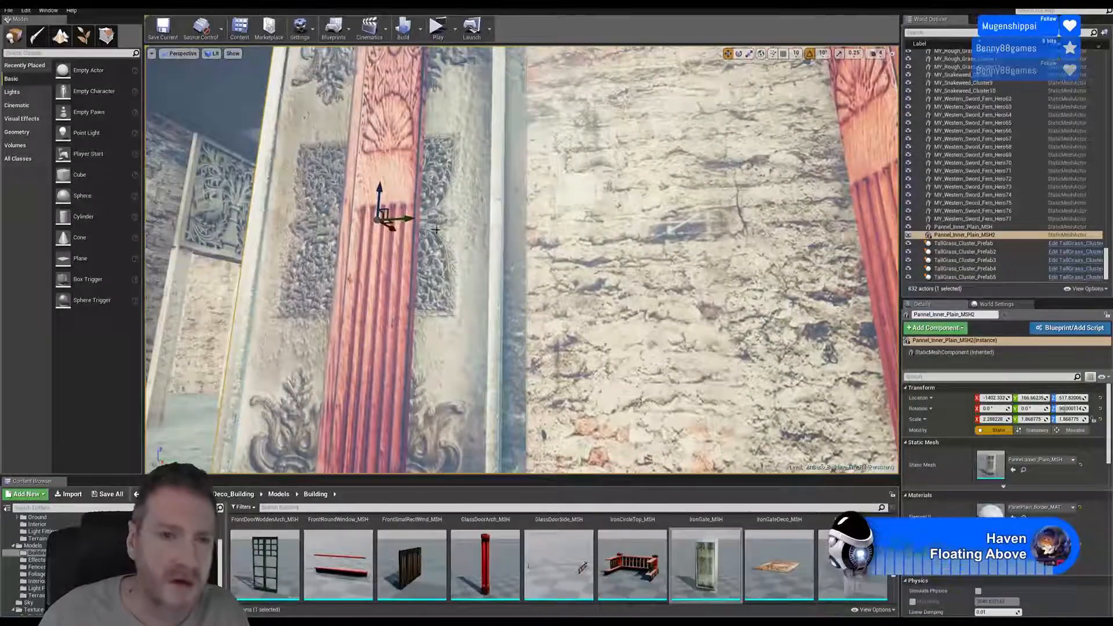
{"action": "left_click_drag", "start_coordinate": [413, 219], "coordinate": [674, 228]}
{"action": "right_click_drag", "start_coordinate": [566, 311], "coordinate": [529, 307]}
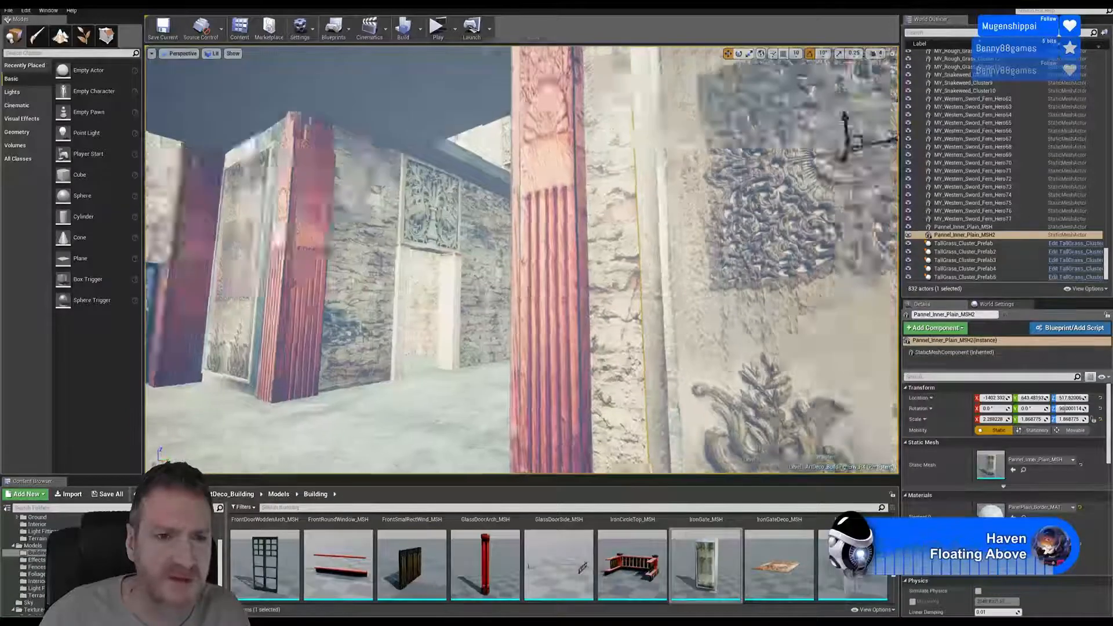
- Examine the duplicated panel between its columns and the columns and bare walls around the entrance and side doorways
{"action": "key", "text": "f"}
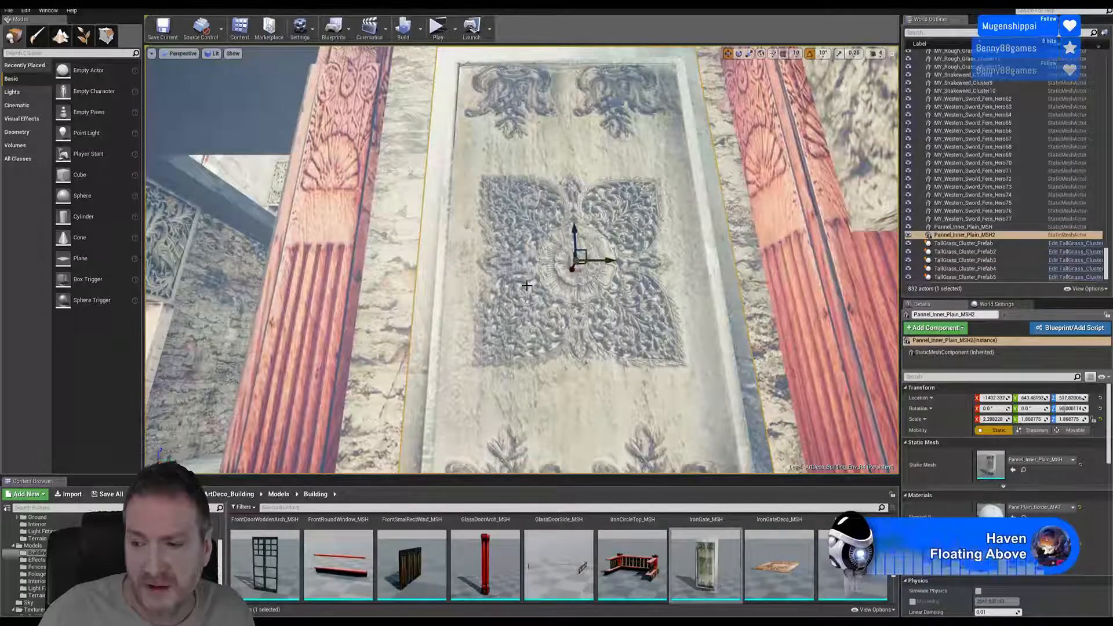
{"action": "right_click_drag", "start_coordinate": [664, 354], "coordinate": [681, 339]}
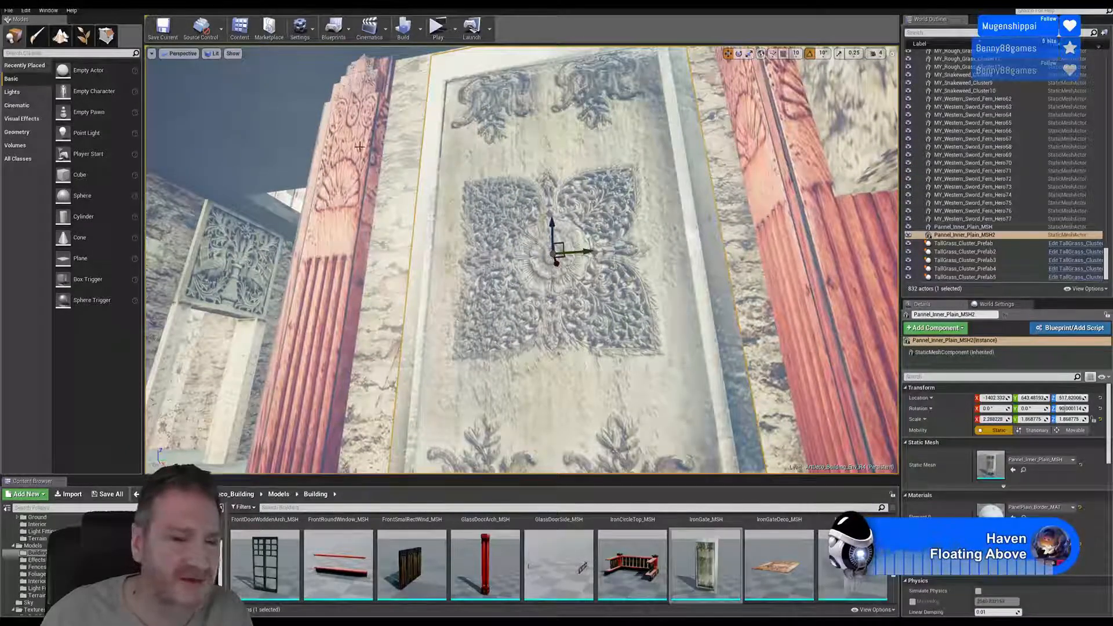
{"action": "right_click_drag", "start_coordinate": [345, 303], "coordinate": [231, 297]}
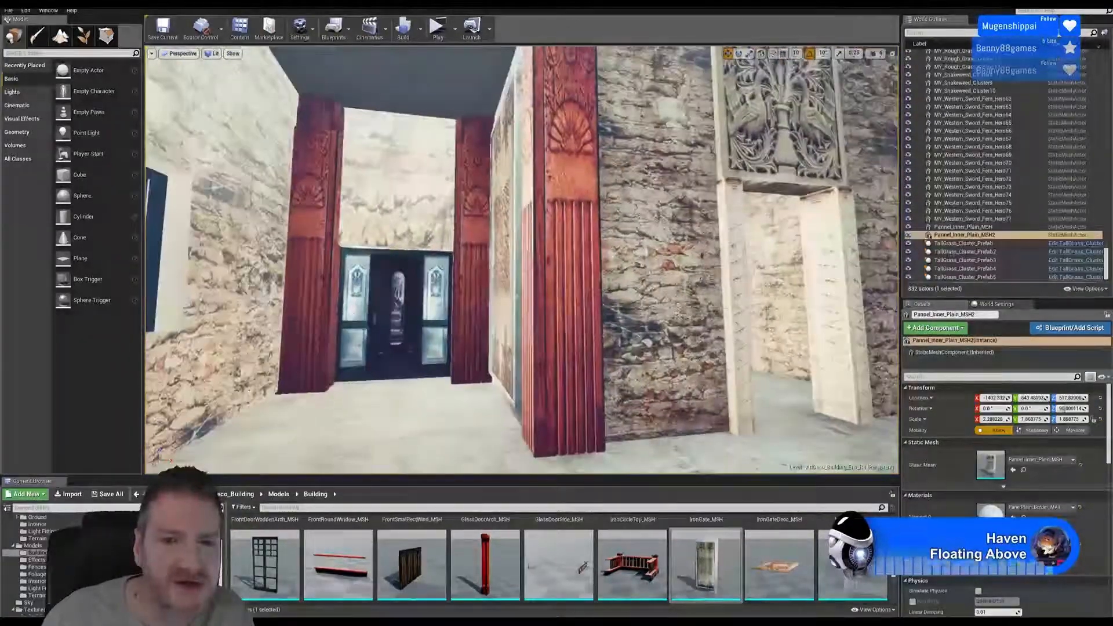
{"action": "right_click_drag", "start_coordinate": [570, 333], "coordinate": [525, 198]}
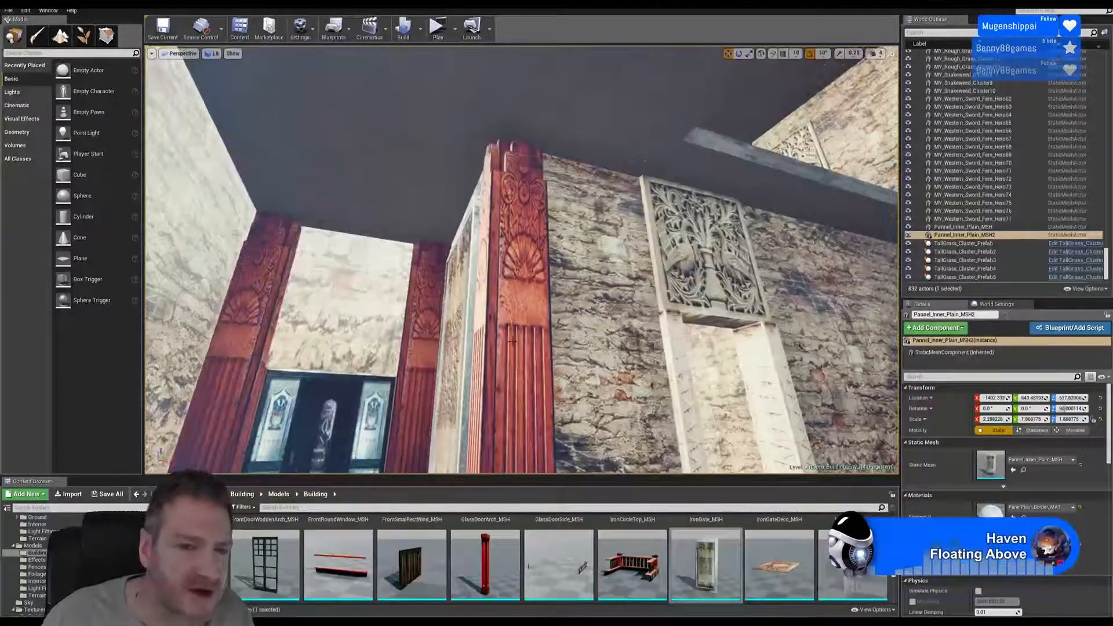
{"action": "right_click_drag", "start_coordinate": [524, 338], "coordinate": [525, 400]}
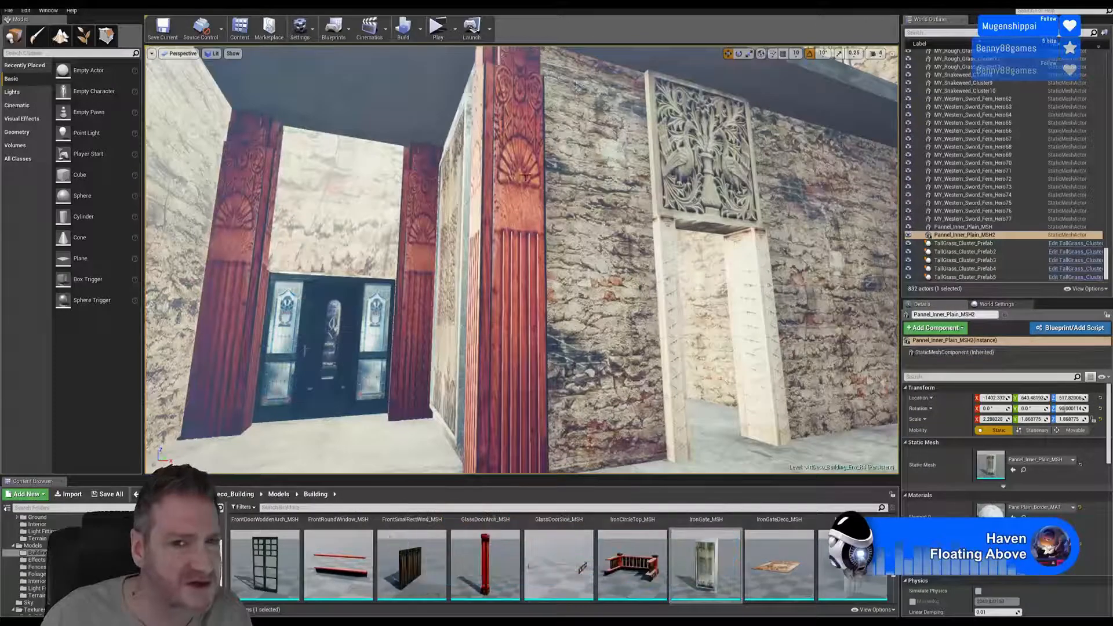
{"action": "right_click_drag", "start_coordinate": [510, 261], "coordinate": [497, 328]}
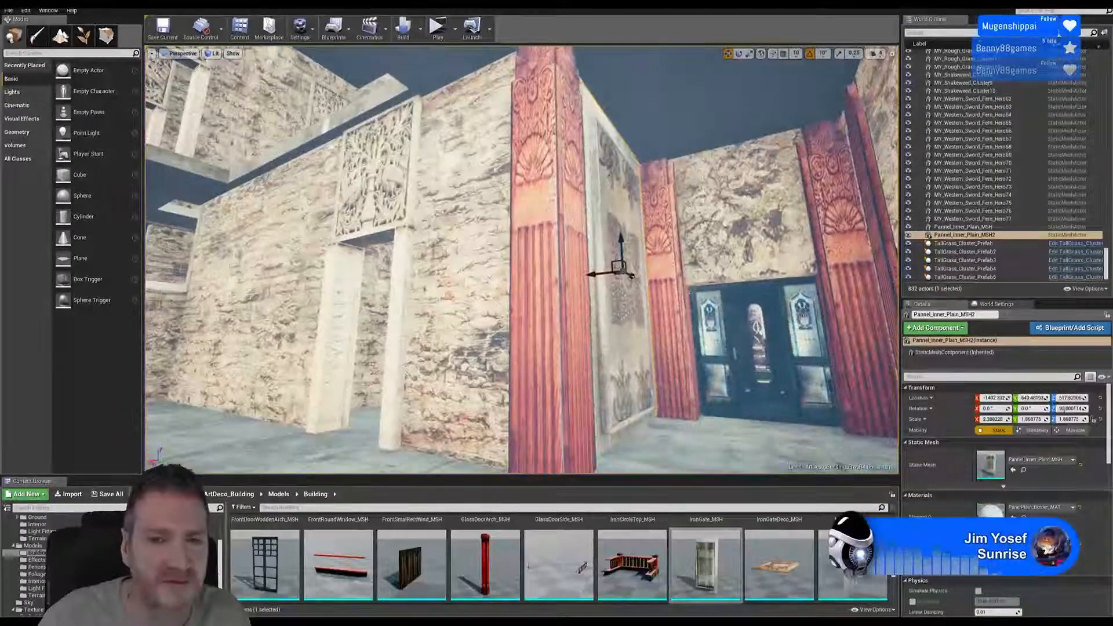
{"action": "right_click_drag", "start_coordinate": [552, 251], "coordinate": [552, 289]}
{"action": "right_click_drag", "start_coordinate": [552, 251], "coordinate": [523, 71]}
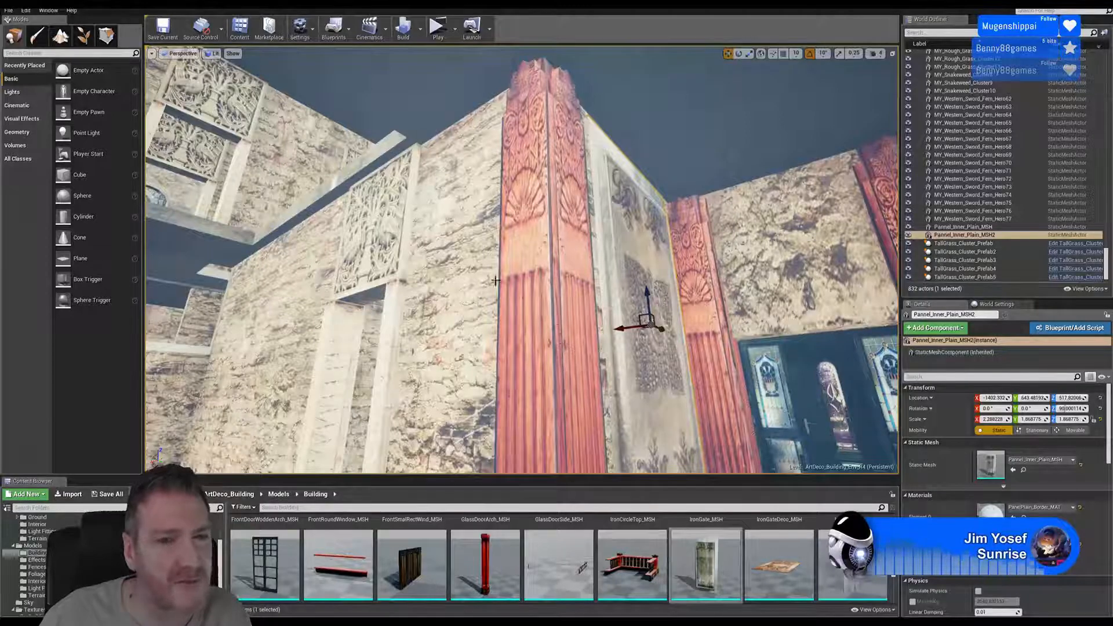
- Place a MainColumn_MSH on the hallway floor and scale it uniformly to about 1.40
{"action": "right_click_drag", "start_coordinate": [514, 463], "coordinate": [471, 485]}
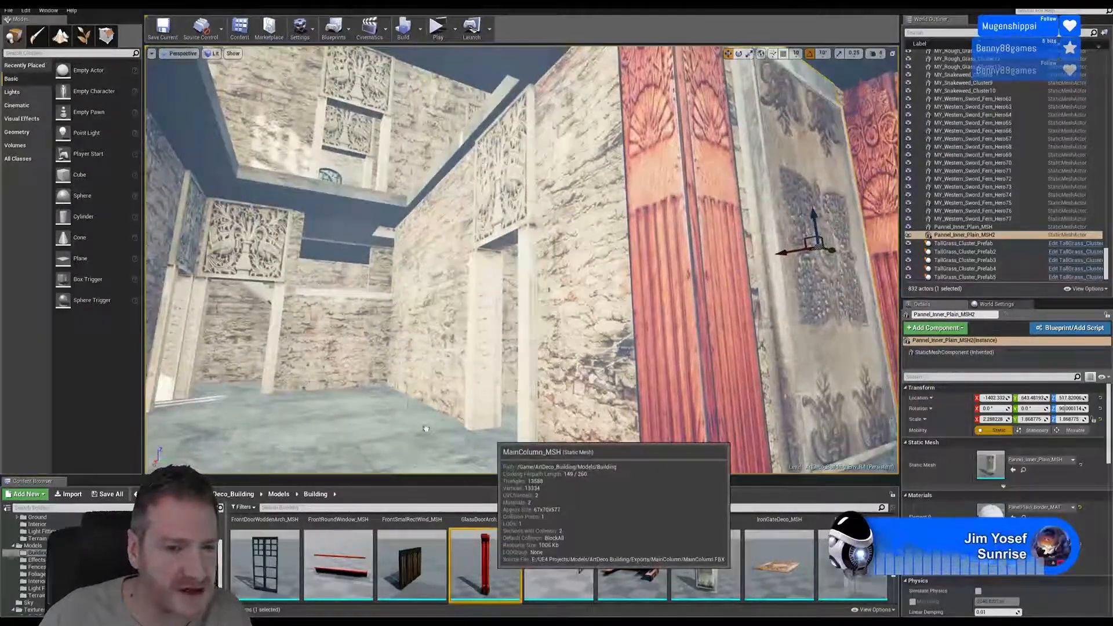
{"action": "left_click_drag", "start_coordinate": [490, 564], "coordinate": [391, 291]}
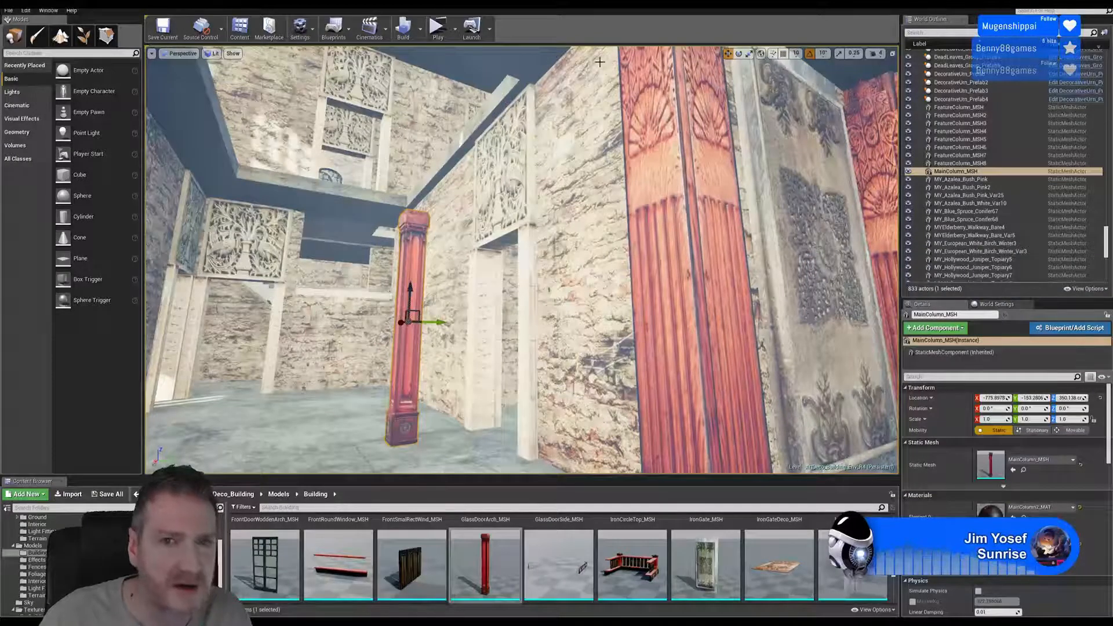
{"action": "left_click", "coordinate": [750, 54]}
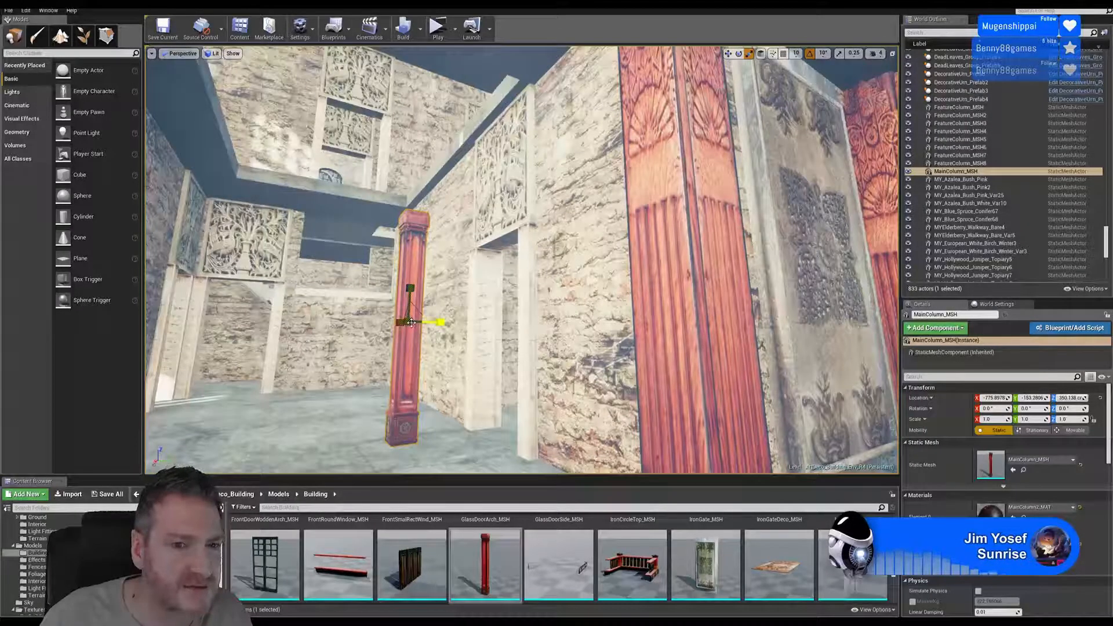
{"action": "left_click_drag", "start_coordinate": [410, 323], "coordinate": [441, 299]}
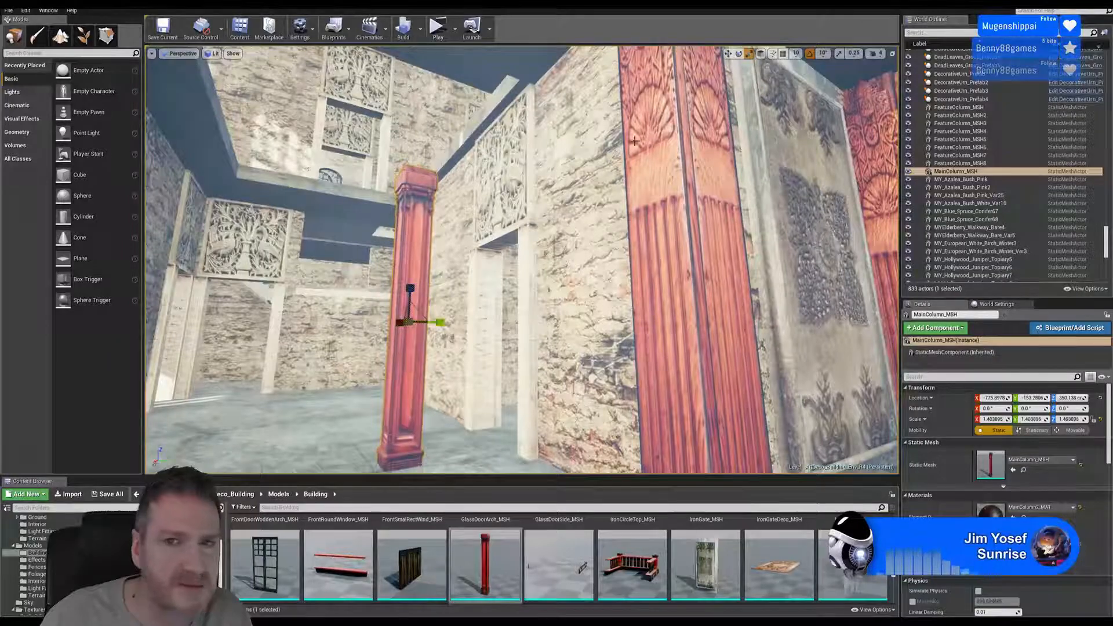
- Move the main column beside the carved doorway at the hallway's far end, to about X 794, Y -415
{"action": "left_click", "coordinate": [729, 54]}
{"action": "right_click_drag", "start_coordinate": [440, 383], "coordinate": [371, 346]}
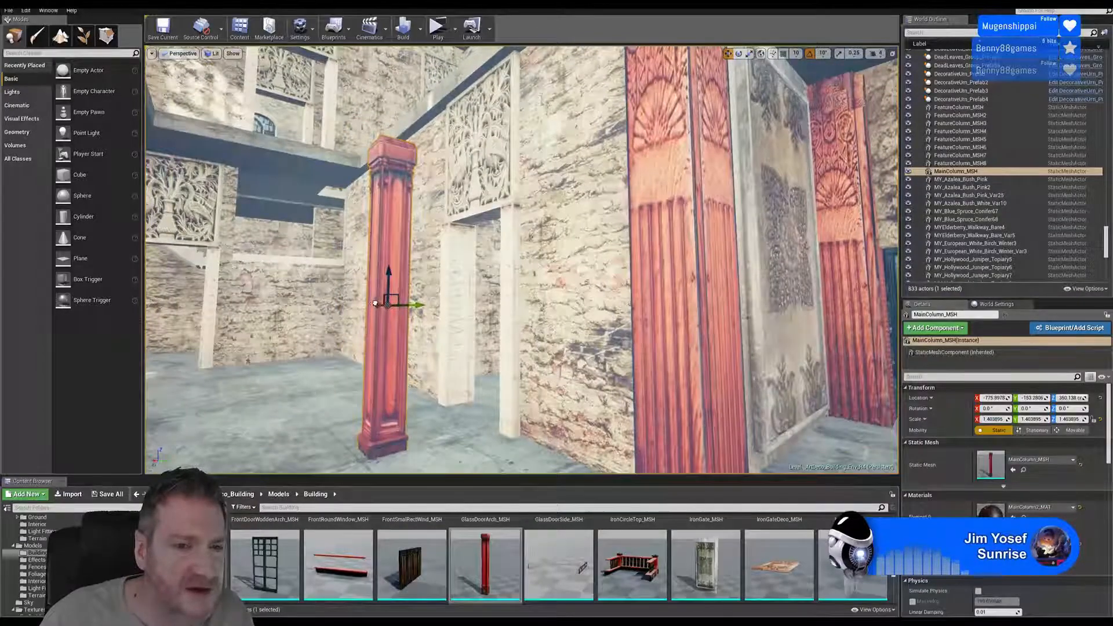
{"action": "left_click_drag", "start_coordinate": [374, 305], "coordinate": [264, 298]}
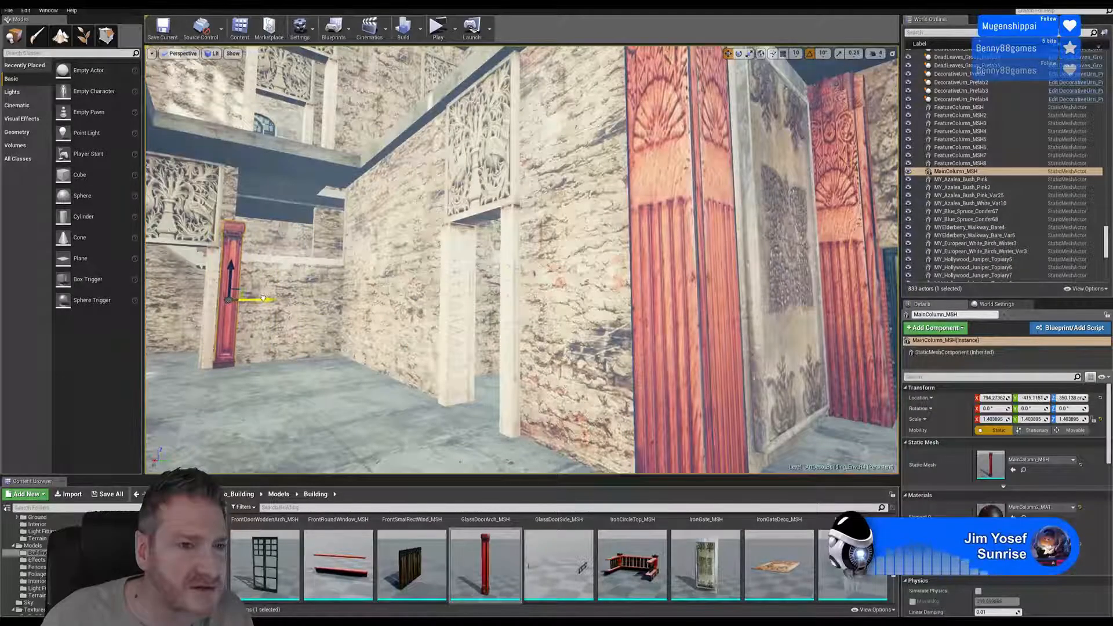
{"action": "right_click_drag", "start_coordinate": [264, 299], "coordinate": [203, 295]}
{"action": "key", "text": "w"}
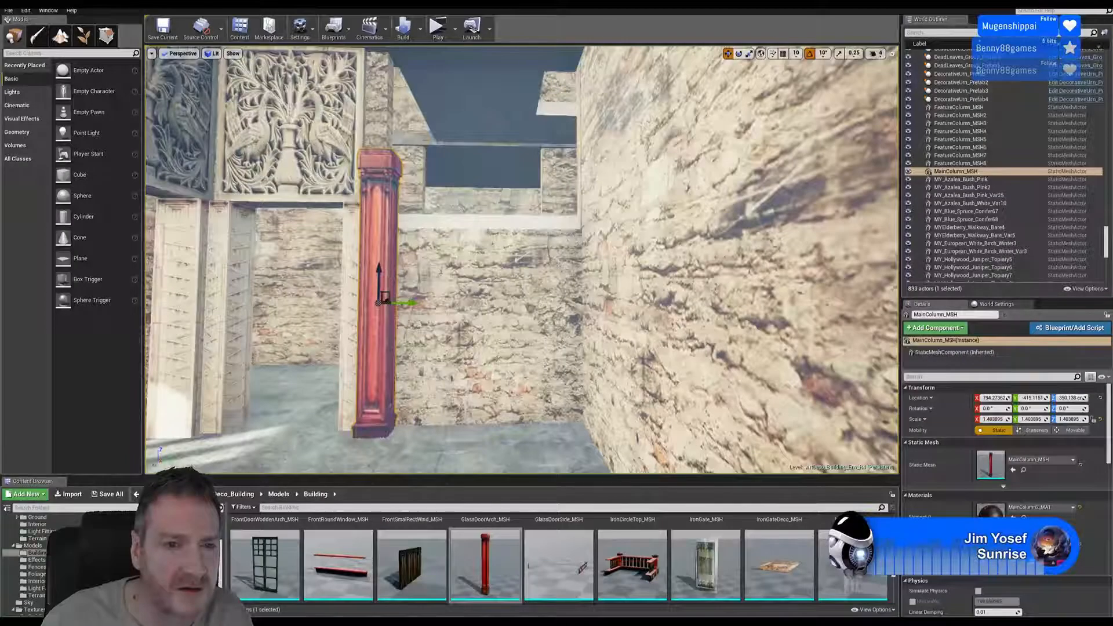
- Scale the main column uniformly to about 1.83 and raise it to about Z 533 so its base meets the floor
{"action": "left_click_drag", "start_coordinate": [385, 279], "coordinate": [384, 231]}
{"action": "left_click", "coordinate": [749, 54]}
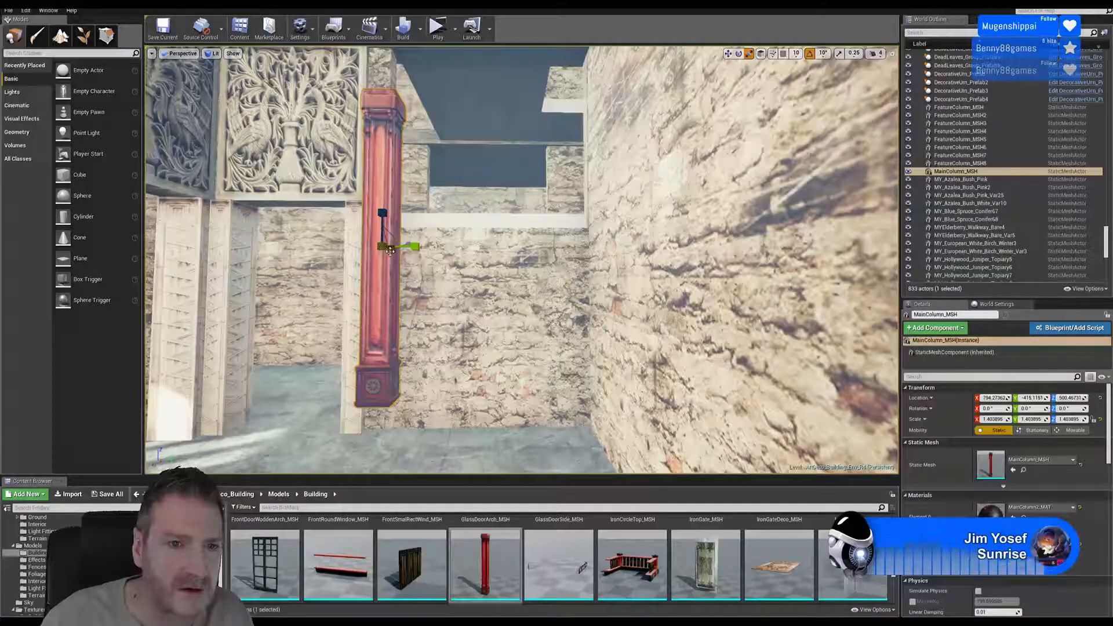
{"action": "left_click_drag", "start_coordinate": [382, 246], "coordinate": [402, 235]}
{"action": "key", "text": "s"}
{"action": "right_click_drag", "start_coordinate": [525, 251], "coordinate": [504, 238]}
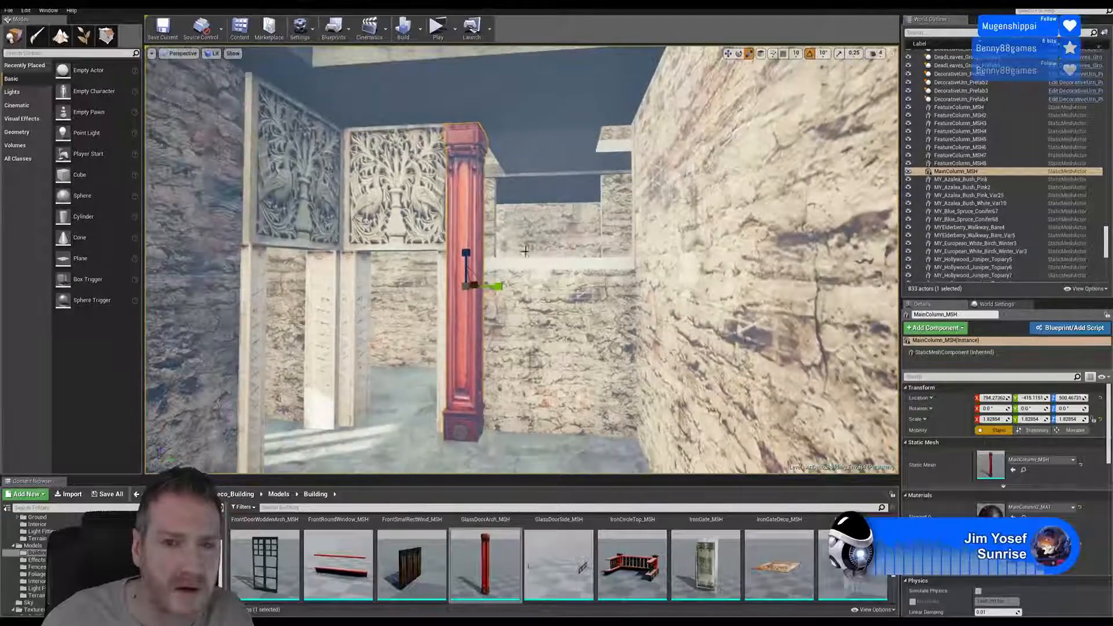
{"action": "left_click", "coordinate": [727, 54]}
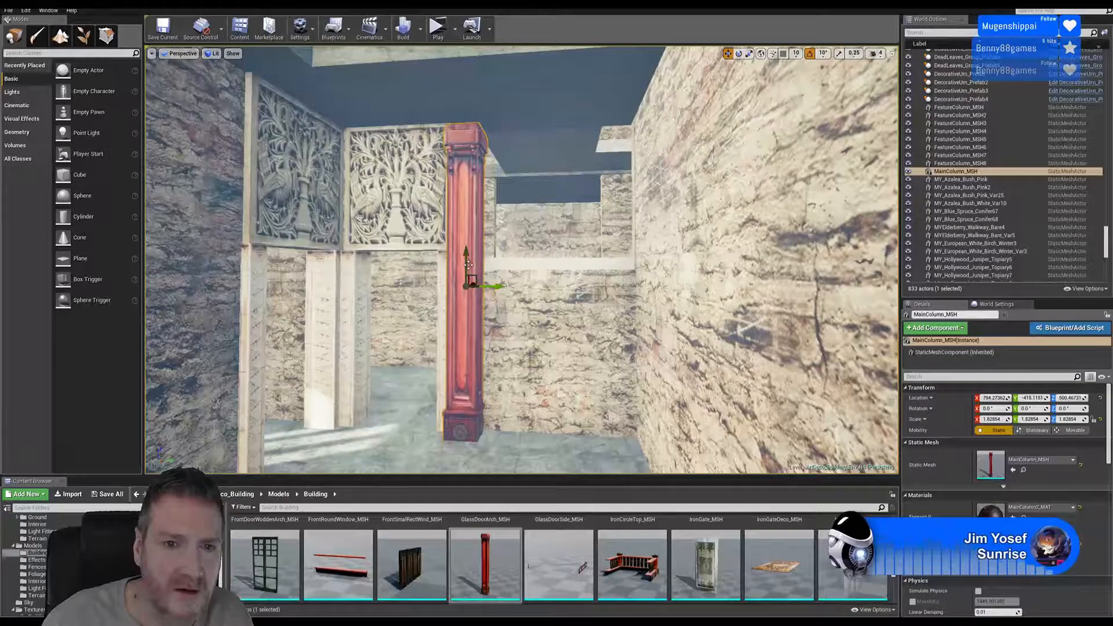
{"action": "left_click_drag", "start_coordinate": [468, 265], "coordinate": [470, 256]}
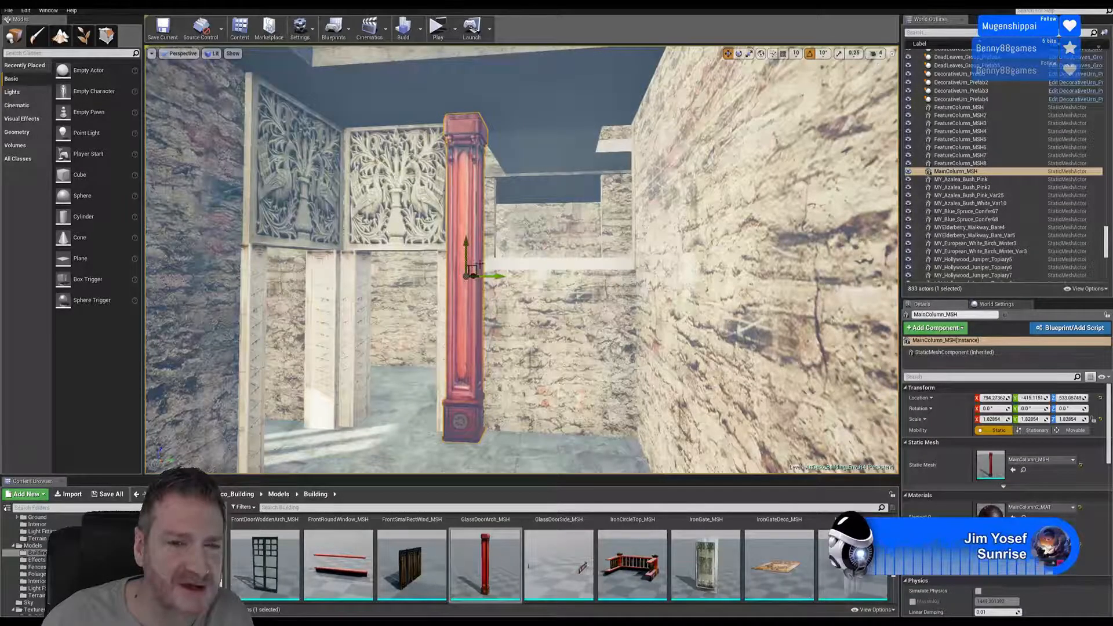
- Shift the main column along X to about 839, check its fit against the wall and floor, and deselect it
{"action": "right_click_drag", "start_coordinate": [481, 265], "coordinate": [519, 185]}
{"action": "key", "text": "w"}
{"action": "key", "text": "s"}
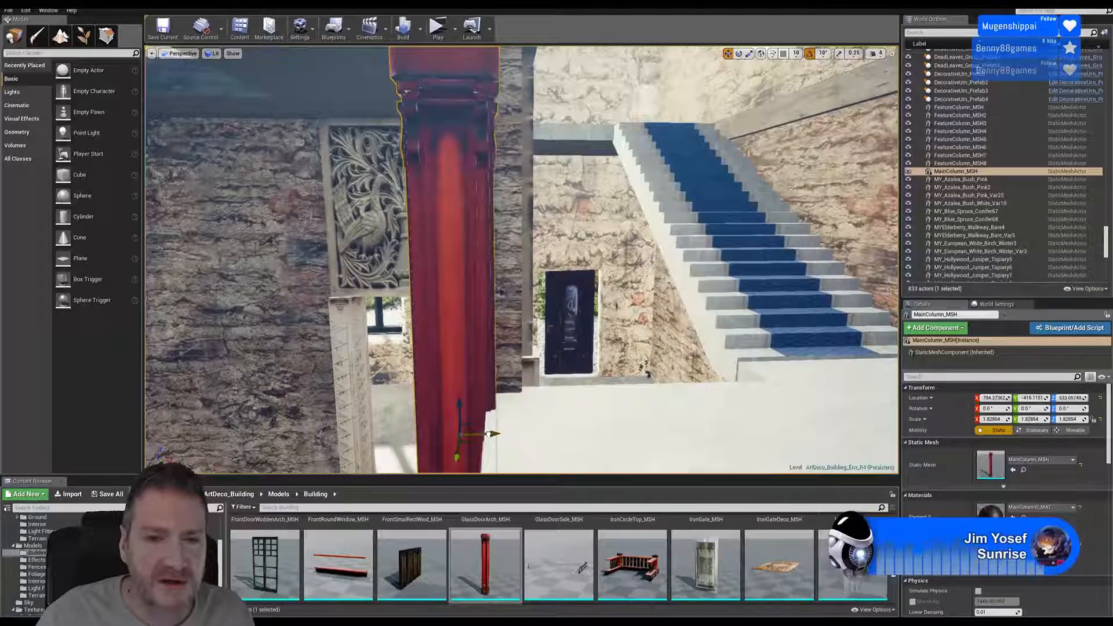
{"action": "left_click_drag", "start_coordinate": [490, 434], "coordinate": [521, 433]}
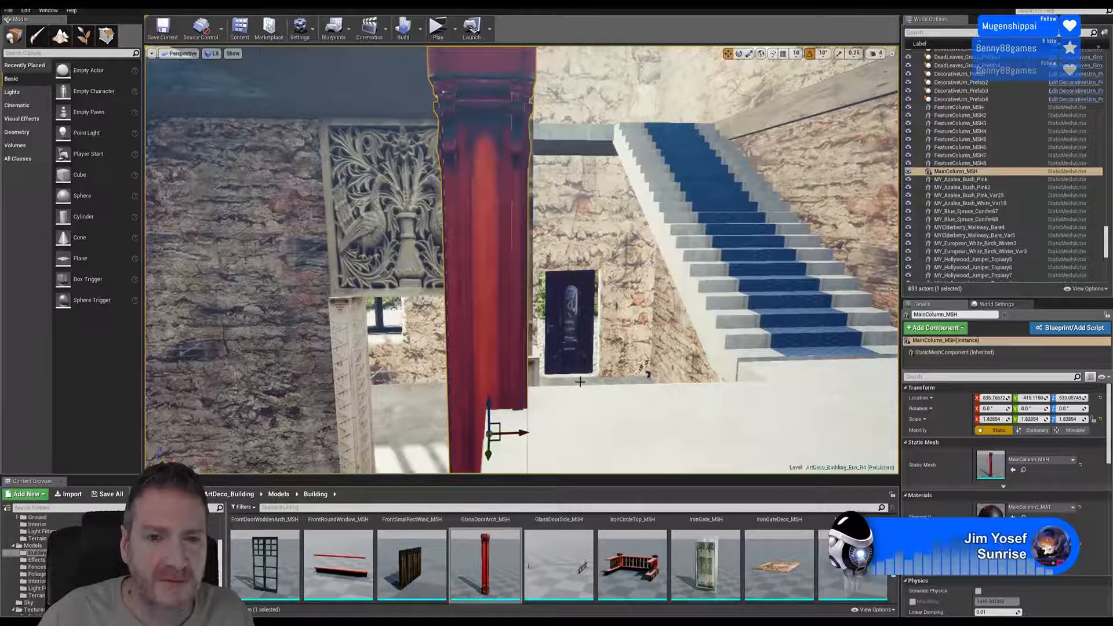
{"action": "right_click_drag", "start_coordinate": [581, 382], "coordinate": [554, 372]}
{"action": "key", "text": "d"}
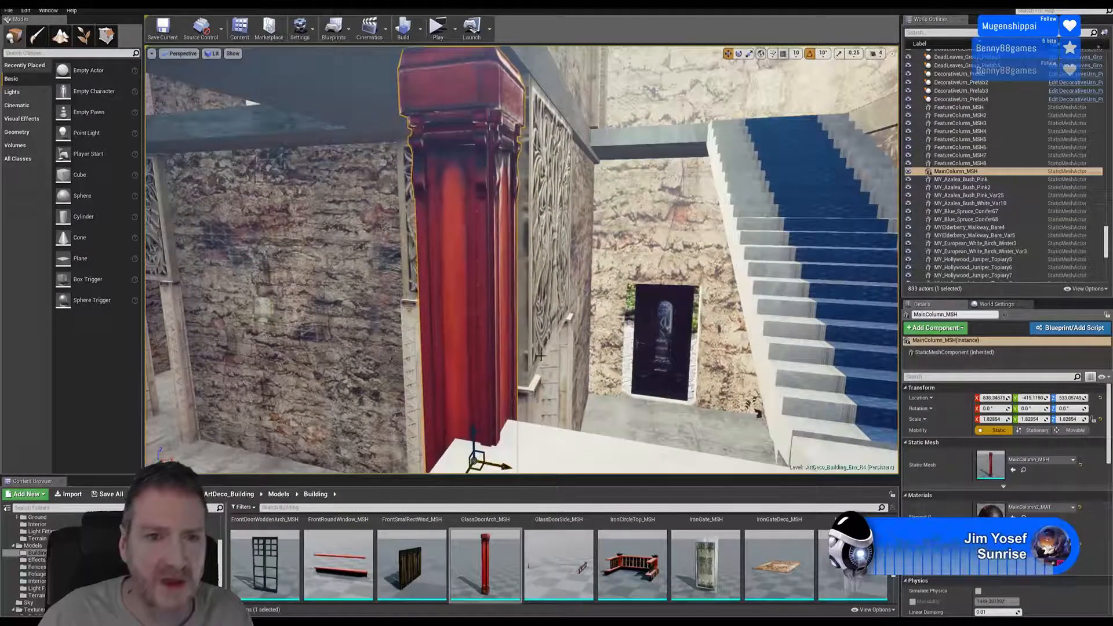
{"action": "right_click_drag", "start_coordinate": [541, 358], "coordinate": [525, 397]}
{"action": "key", "text": "a"}
{"action": "key", "text": "d"}
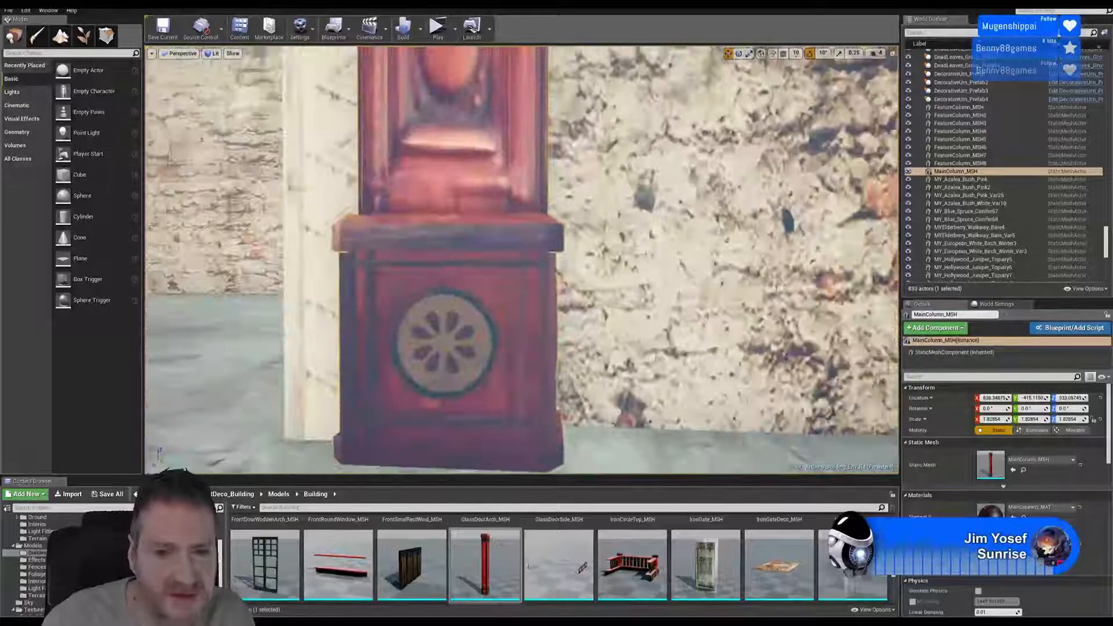
{"action": "right_click_drag", "start_coordinate": [541, 357], "coordinate": [542, 357]}
{"action": "key", "text": "s"}
{"action": "key", "text": "Escape"}
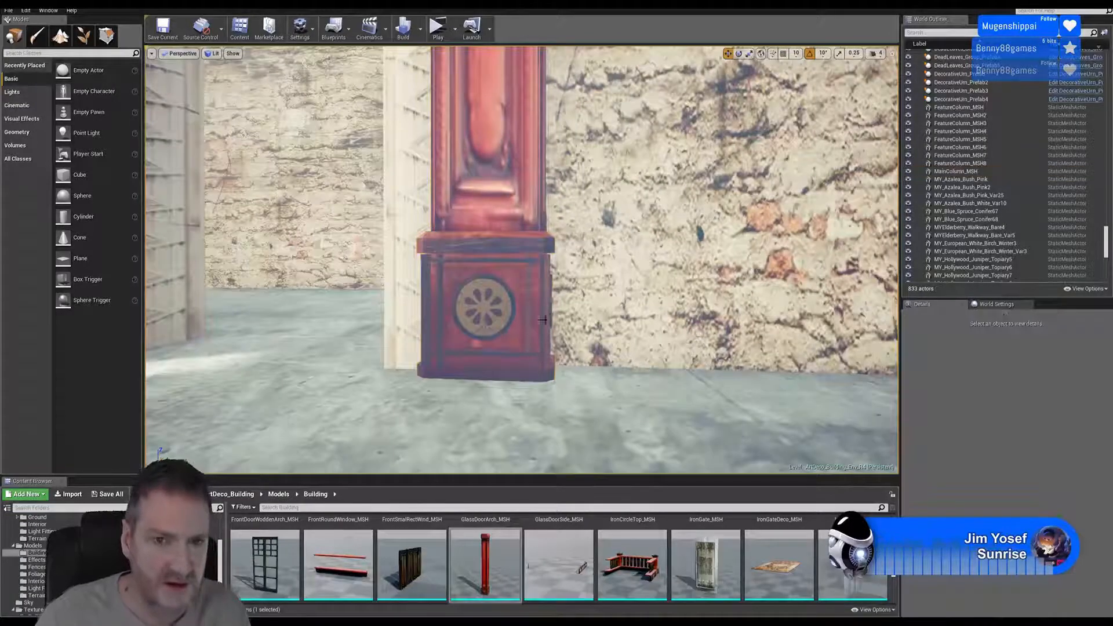
{"action": "right_click_drag", "start_coordinate": [548, 317], "coordinate": [544, 261]}
{"action": "key", "text": "s"}
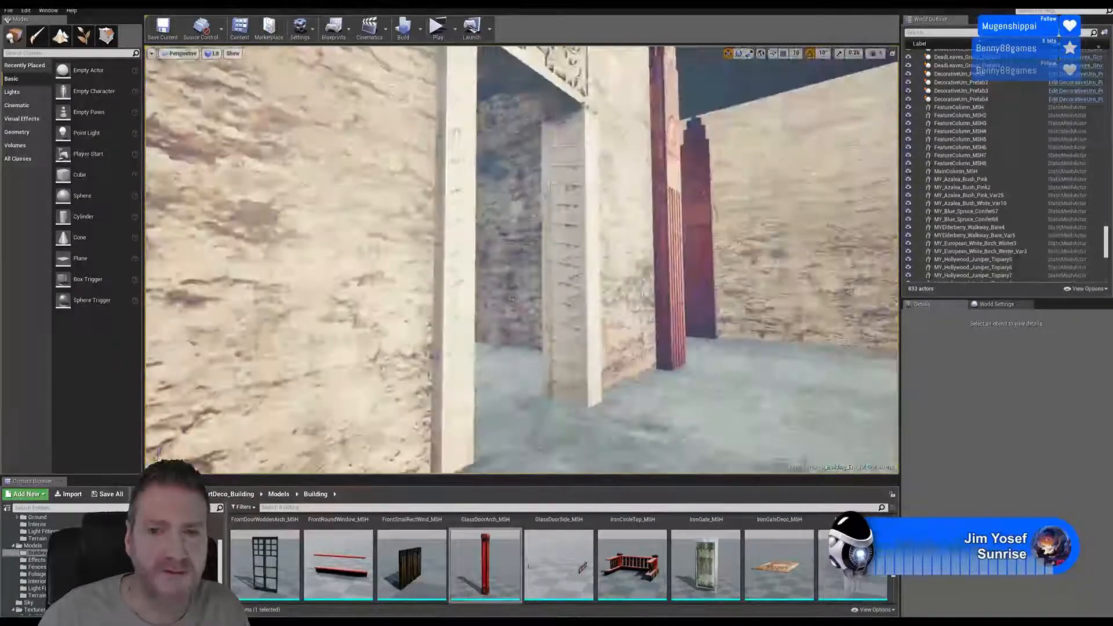
{"action": "right_click_drag", "start_coordinate": [712, 433], "coordinate": [782, 411]}
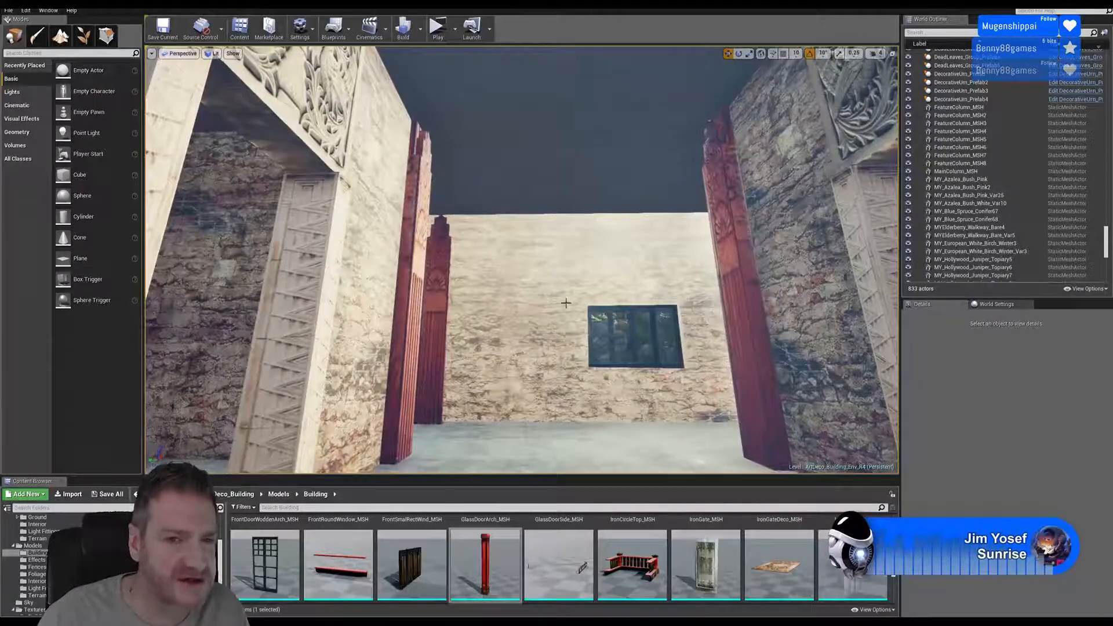
- Duplicate the main column beside the carved doorway and move the copy along Y to about 101, near the opposite hallway wall
{"action": "key", "text": "w"}
{"action": "right_click_drag", "start_coordinate": [566, 303], "coordinate": [568, 333]}
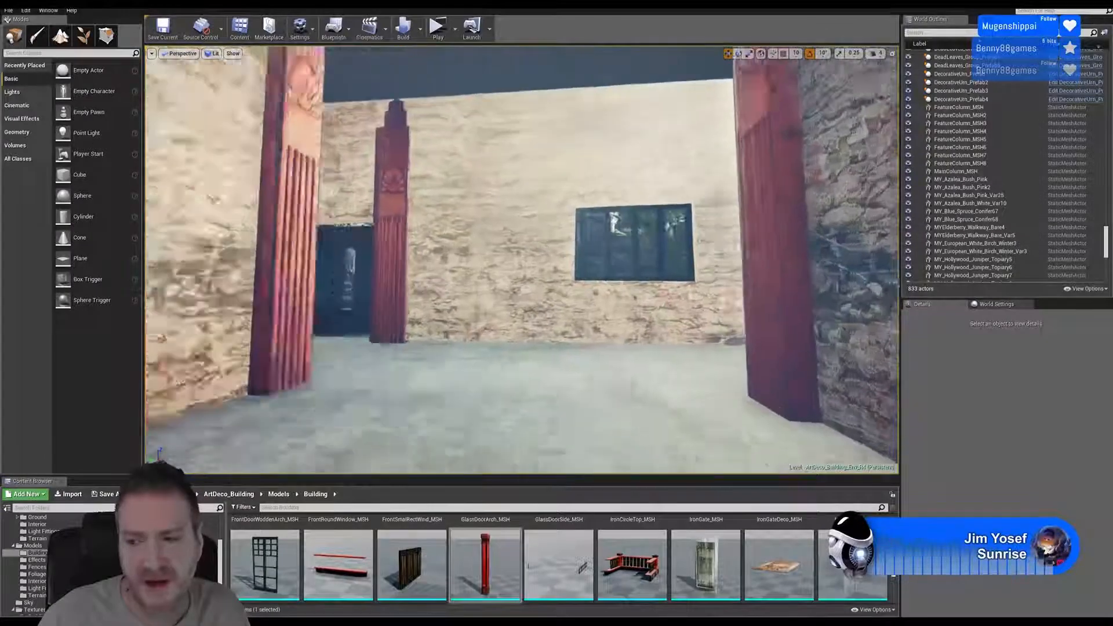
{"action": "mouse_move", "coordinate": [629, 123]}
{"action": "right_mouse_down"}
{"action": "mouse_move", "coordinate": [640, 123]}
{"action": "mouse_move", "coordinate": [483, 122]}
{"action": "mouse_move", "coordinate": [626, 108]}
{"action": "right_mouse_up"}
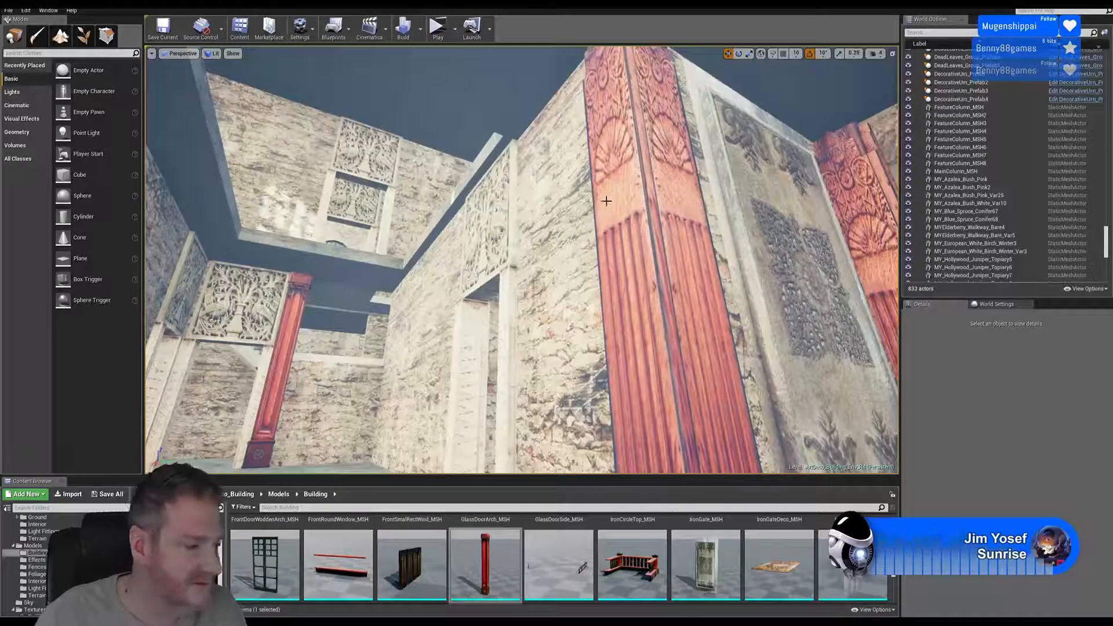
{"action": "right_click_drag", "start_coordinate": [607, 202], "coordinate": [583, 52]}
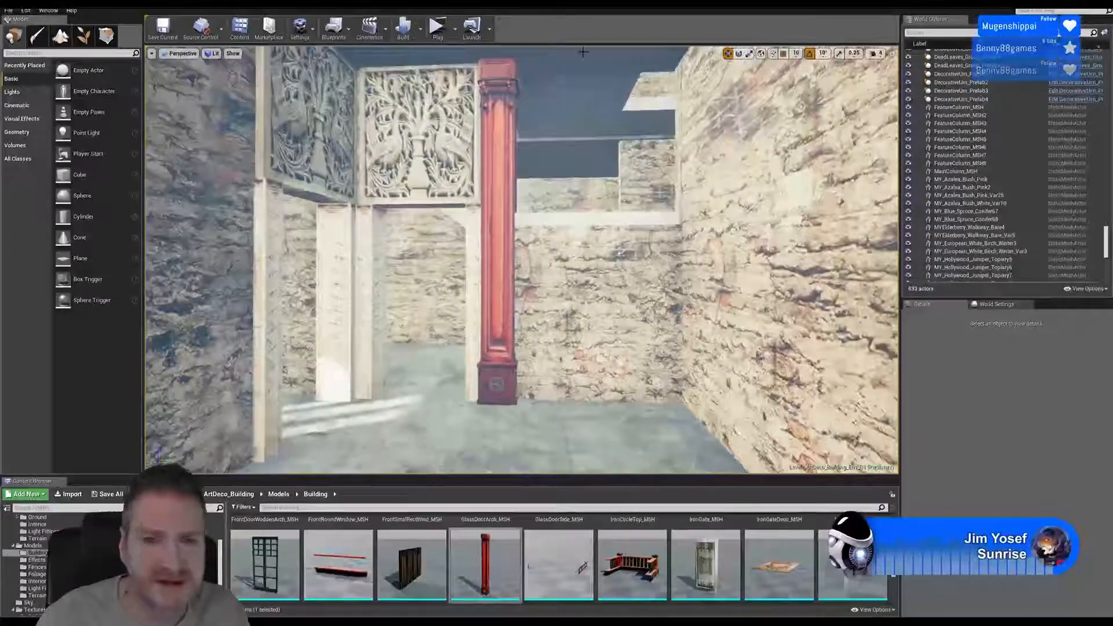
{"action": "left_click", "coordinate": [500, 159]}
{"action": "right_click", "coordinate": [501, 160]}
{"action": "mouse_move", "coordinate": [580, 314]}
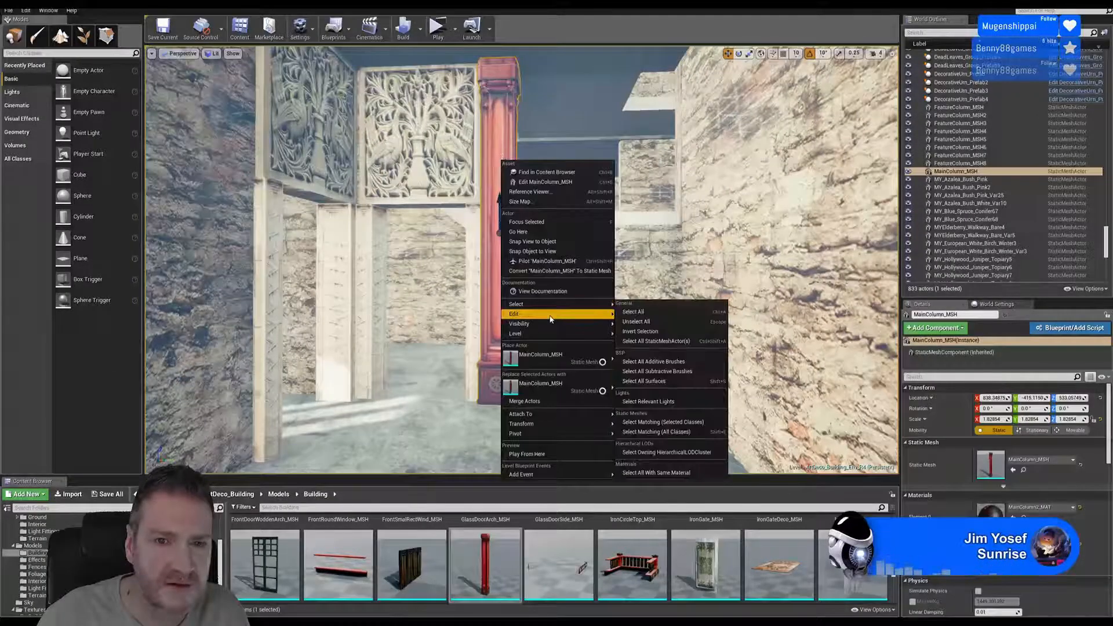
{"action": "left_click", "coordinate": [638, 344]}
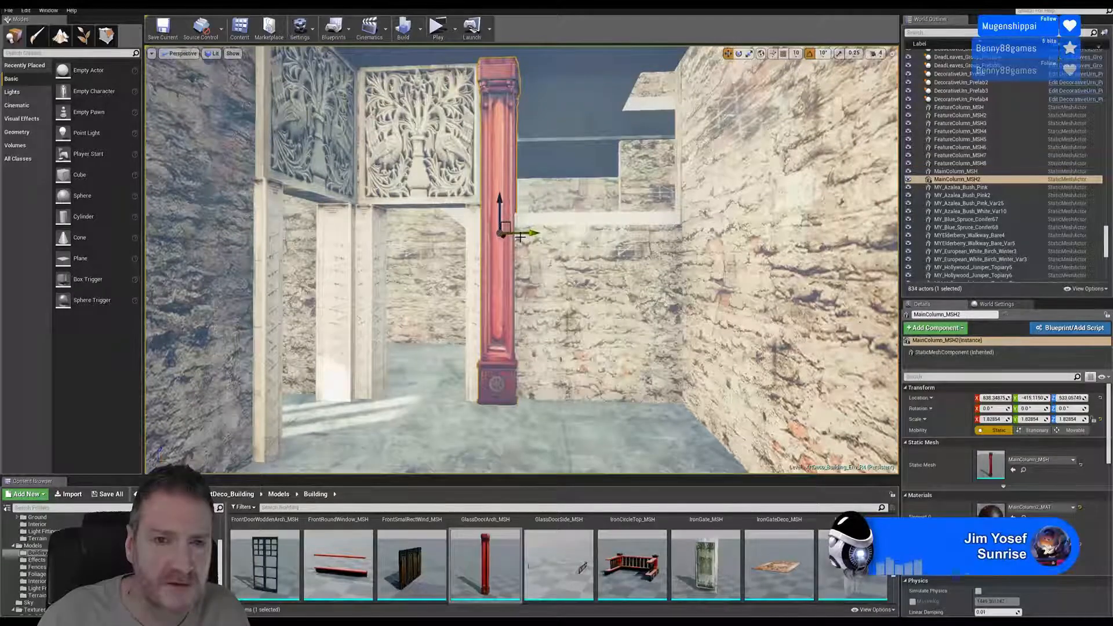
{"action": "left_click_drag", "start_coordinate": [524, 233], "coordinate": [695, 234]}
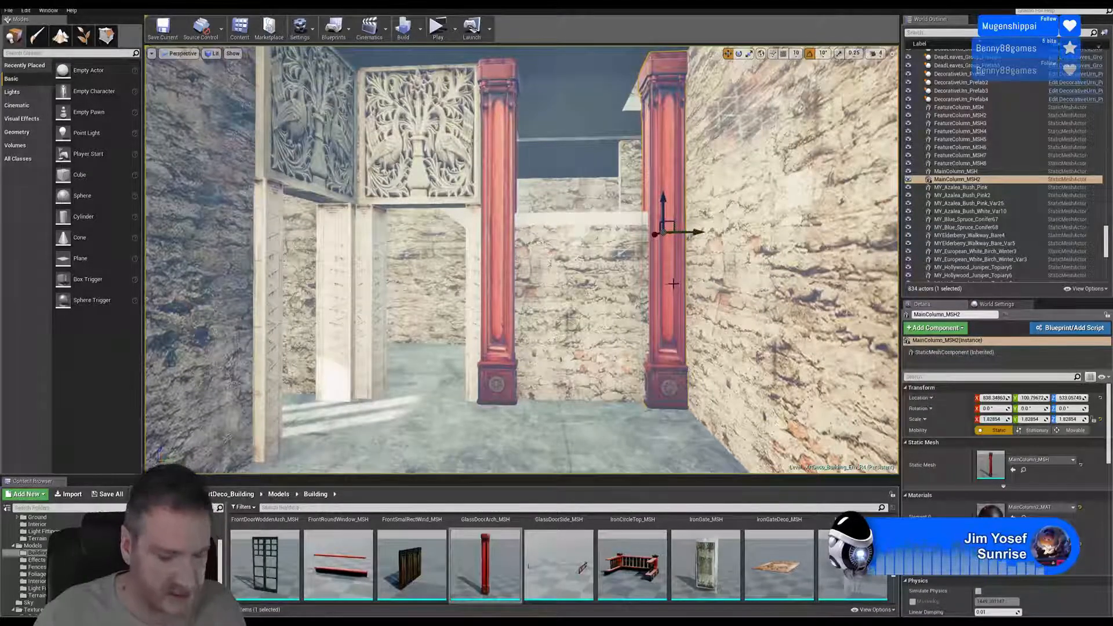
{"action": "key", "text": "Escape"}
- Widen the carved inner panel between the two feature columns near the front door to an X scale of about 2.79
{"action": "right_click_drag", "start_coordinate": [585, 422], "coordinate": [537, 354]}
{"action": "key", "text": "s"}
{"action": "key", "text": "s"}
{"action": "key", "text": "w"}
{"action": "key", "text": "s"}
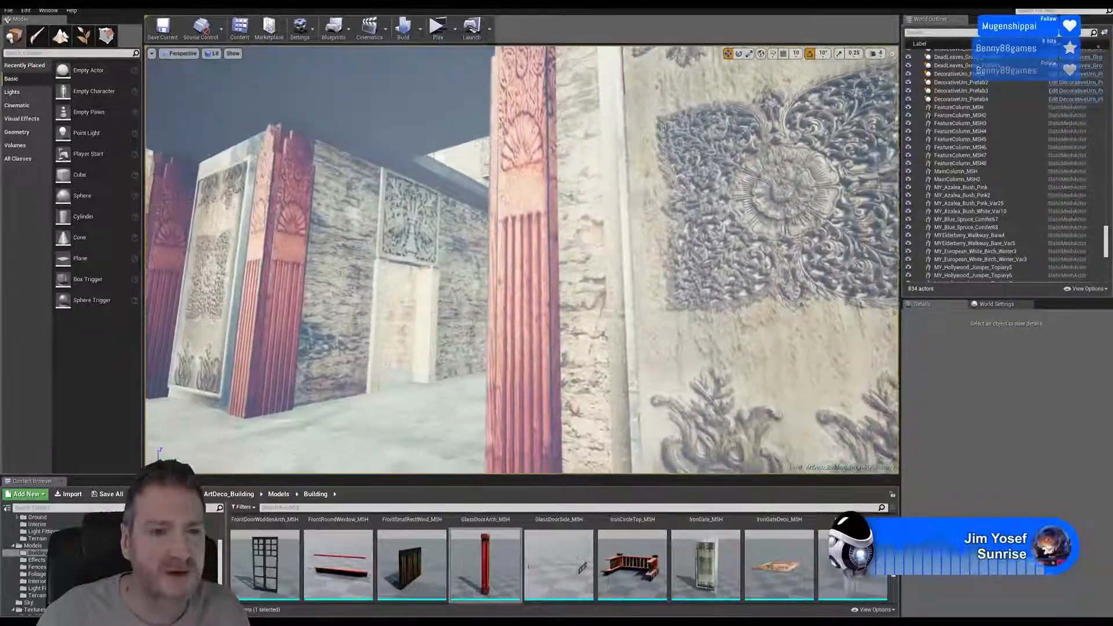
{"action": "right_click_drag", "start_coordinate": [585, 422], "coordinate": [614, 456]}
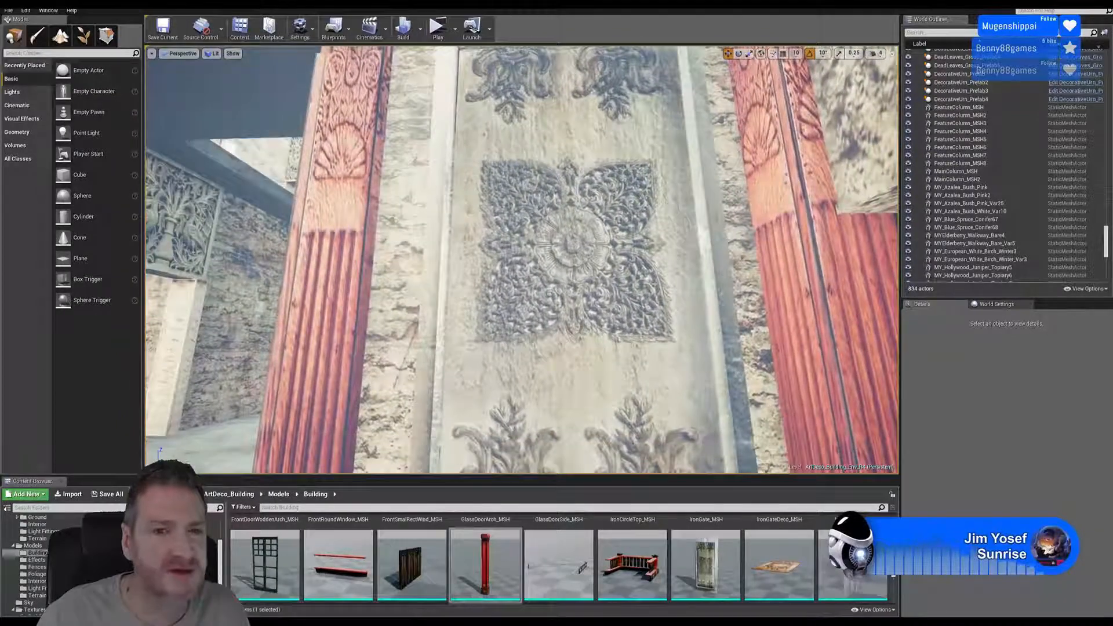
{"action": "right_click_drag", "start_coordinate": [584, 422], "coordinate": [582, 404]}
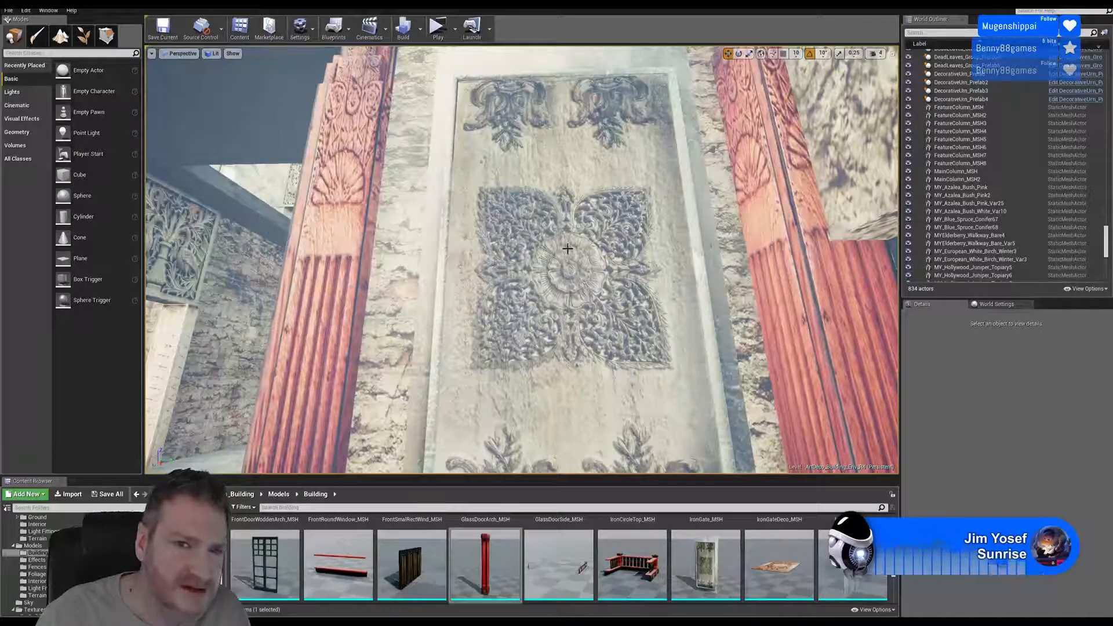
{"action": "right_click_drag", "start_coordinate": [568, 249], "coordinate": [583, 281]}
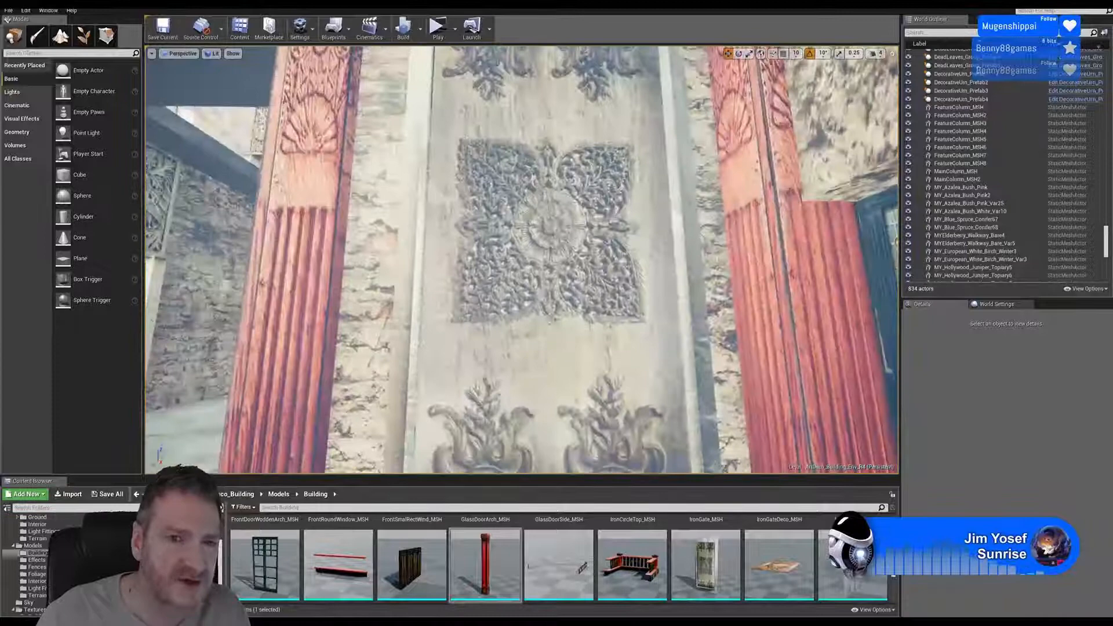
{"action": "left_click", "coordinate": [550, 214]}
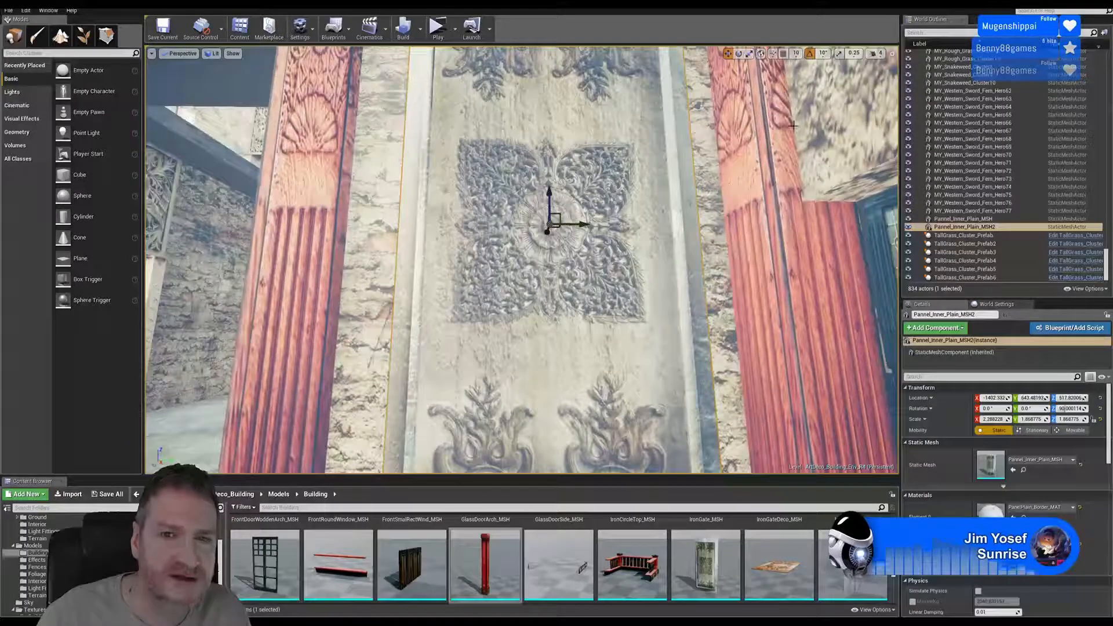
{"action": "left_click", "coordinate": [749, 53]}
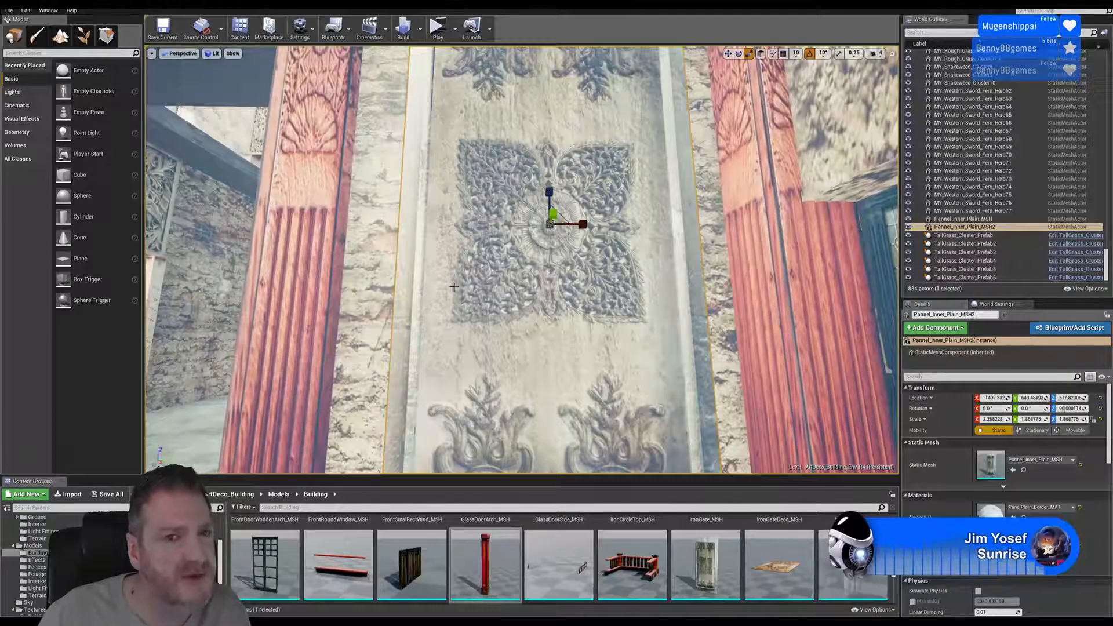
{"action": "right_click_drag", "start_coordinate": [466, 284], "coordinate": [471, 238]}
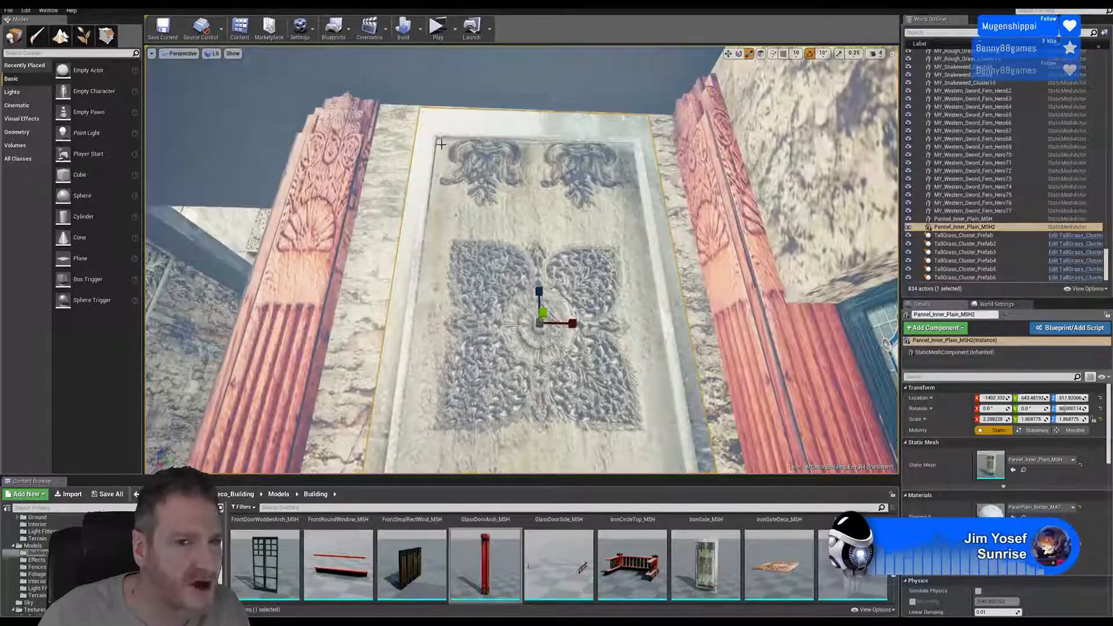
{"action": "right_click_drag", "start_coordinate": [552, 160], "coordinate": [539, 203]}
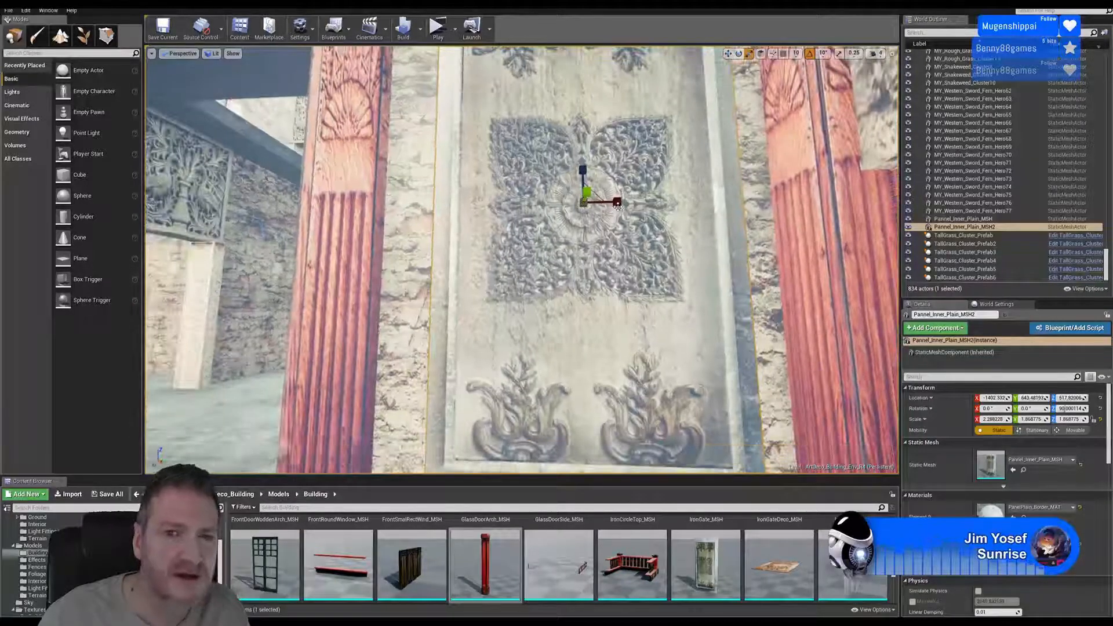
{"action": "left_click_drag", "start_coordinate": [619, 208], "coordinate": [660, 208]}
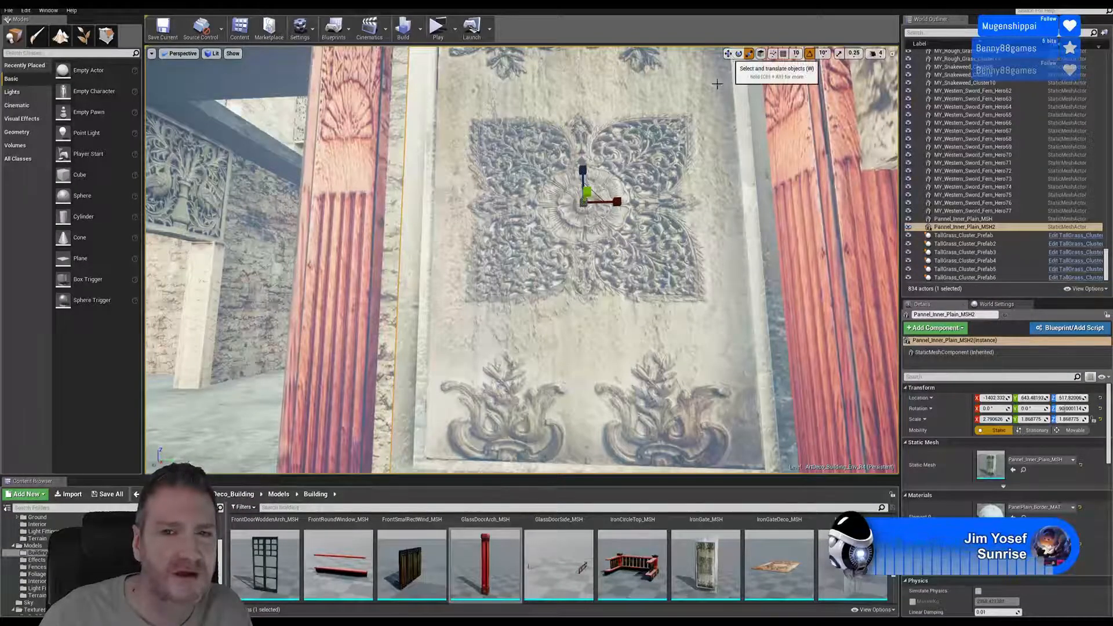
- Center the inner panel between its feature columns at about Y 622 and widen its X scale to about 2.89
{"action": "left_click", "coordinate": [728, 54]}
{"action": "left_click_drag", "start_coordinate": [615, 202], "coordinate": [603, 201]}
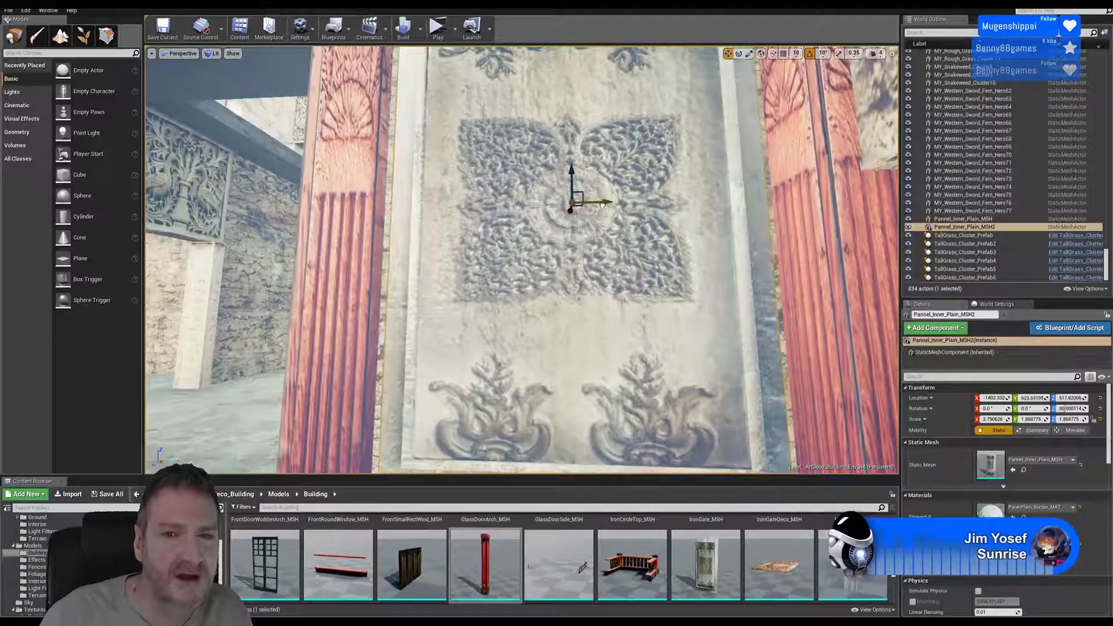
{"action": "left_click", "coordinate": [750, 54]}
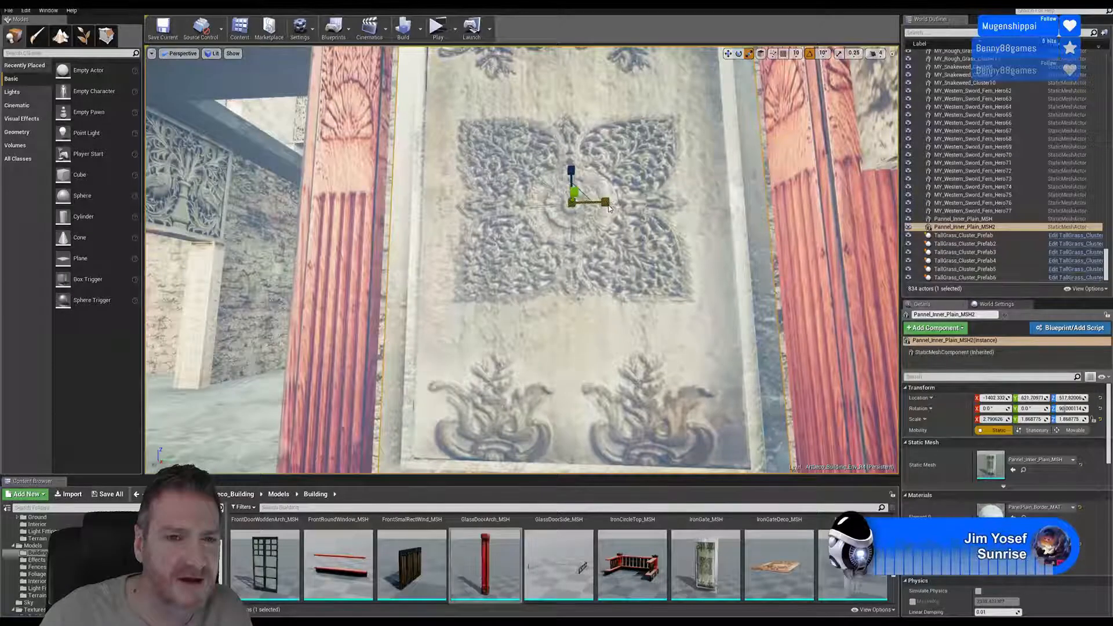
{"action": "left_click_drag", "start_coordinate": [613, 204], "coordinate": [622, 204]}
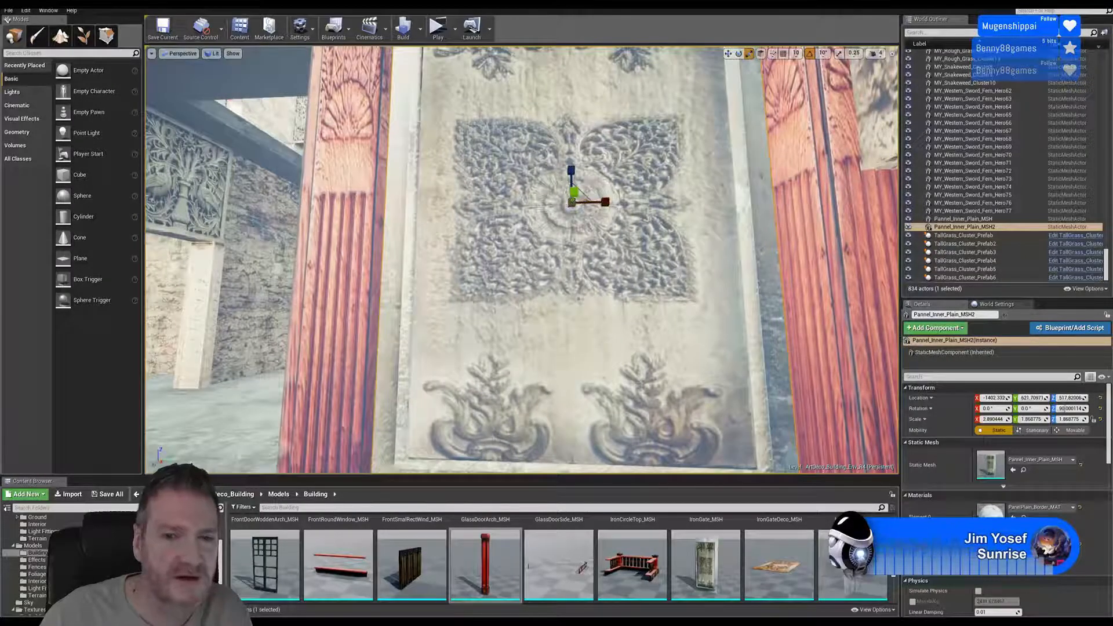
{"action": "right_click_drag", "start_coordinate": [660, 305], "coordinate": [686, 295]}
{"action": "mouse_move", "coordinate": [380, 140]}
{"action": "right_mouse_down"}
{"action": "mouse_move", "coordinate": [351, 144]}
{"action": "mouse_move", "coordinate": [342, 171]}
{"action": "mouse_move", "coordinate": [380, 139]}
{"action": "right_mouse_up"}
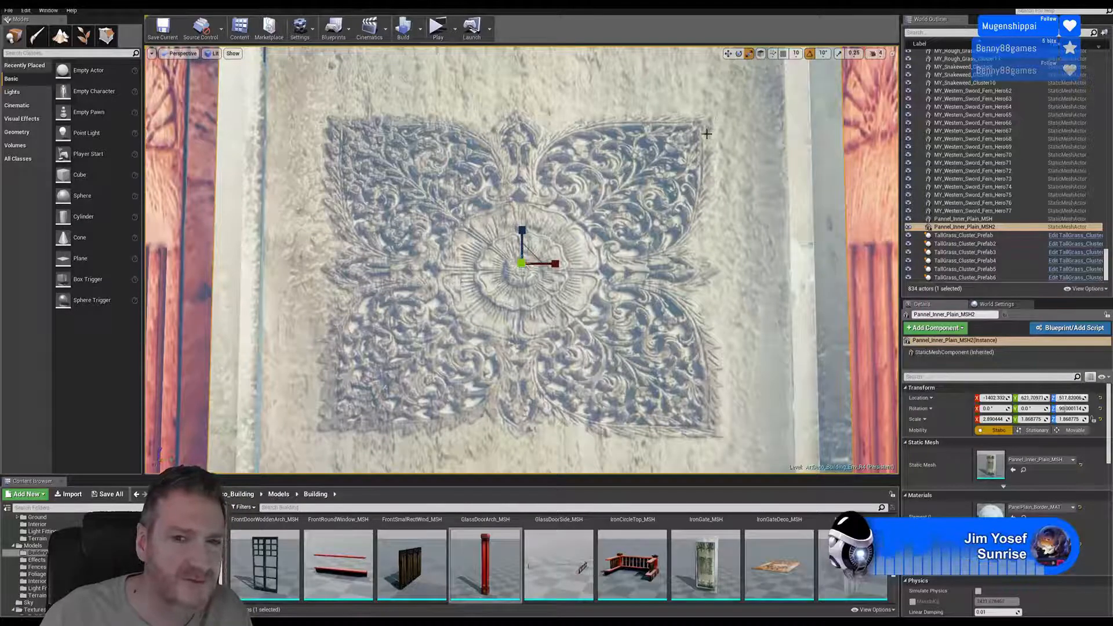
{"action": "key", "text": "w"}
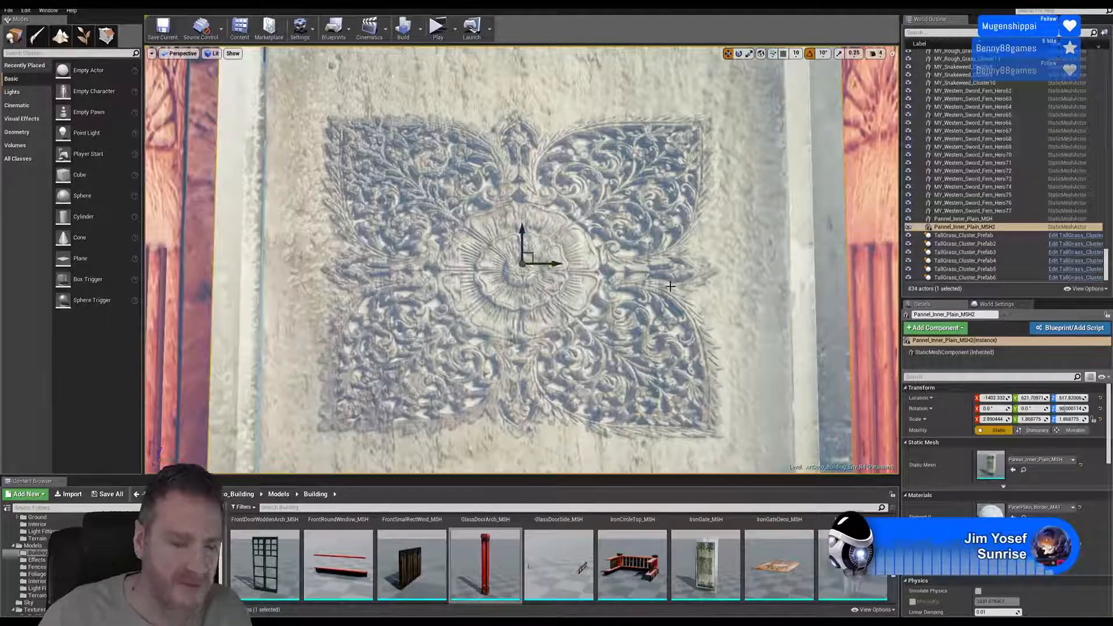
{"action": "key", "text": "Escape"}
- Examine the widened inner panel's carved relief, top and base, and its fit between the feature columns and above the floor
{"action": "right_click_drag", "start_coordinate": [670, 286], "coordinate": [627, 284]}
{"action": "key", "text": "w"}
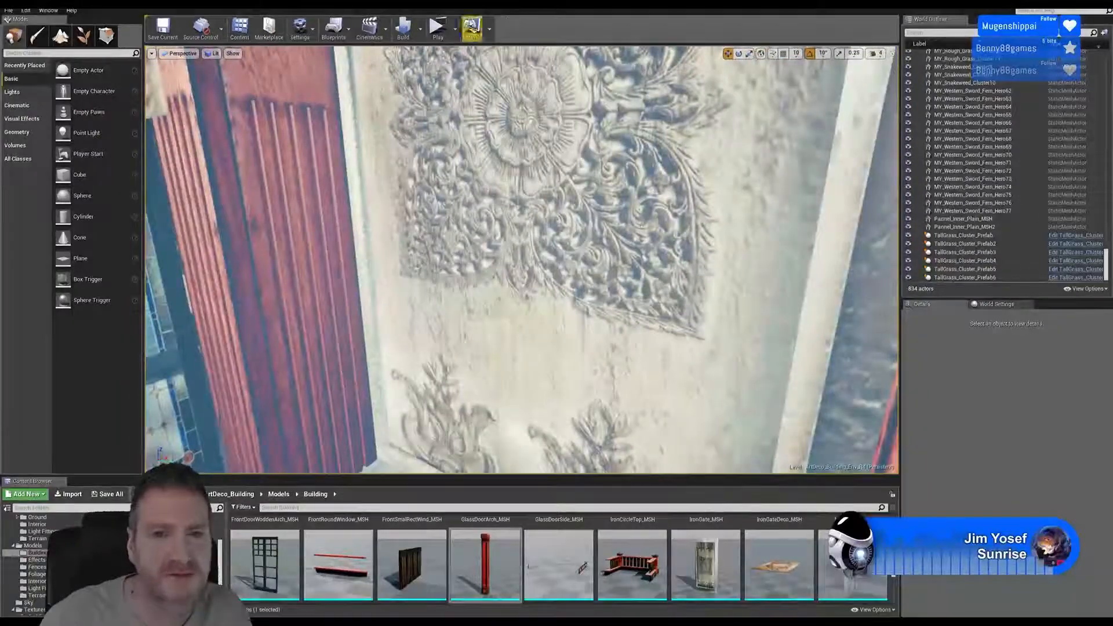
{"action": "right_click_drag", "start_coordinate": [472, 26], "coordinate": [378, 92]}
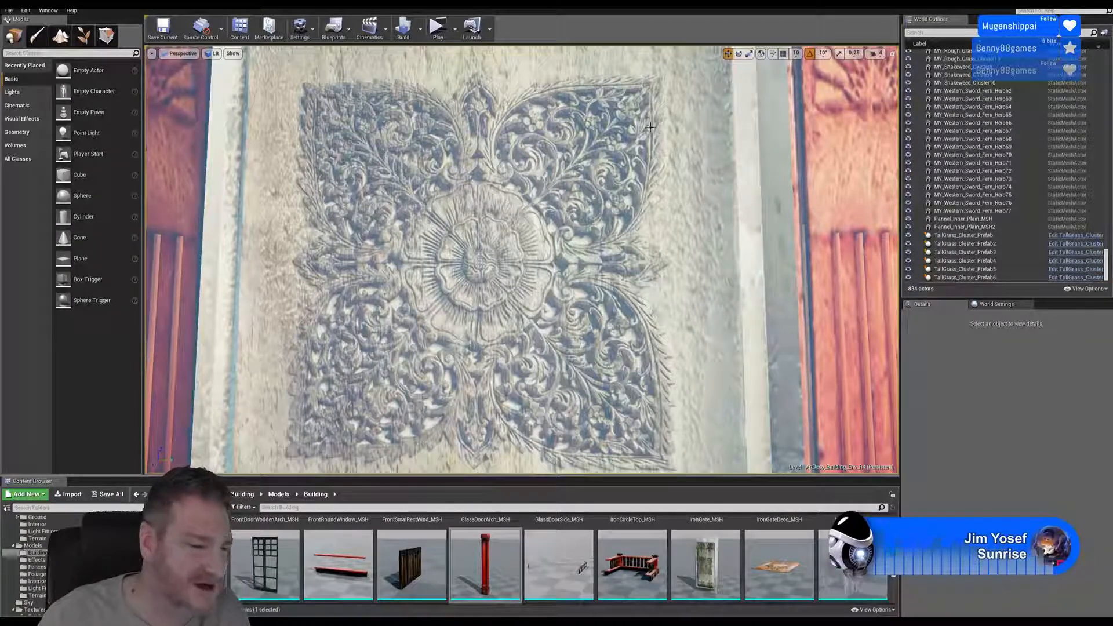
{"action": "right_click_drag", "start_coordinate": [281, 436], "coordinate": [475, 473]}
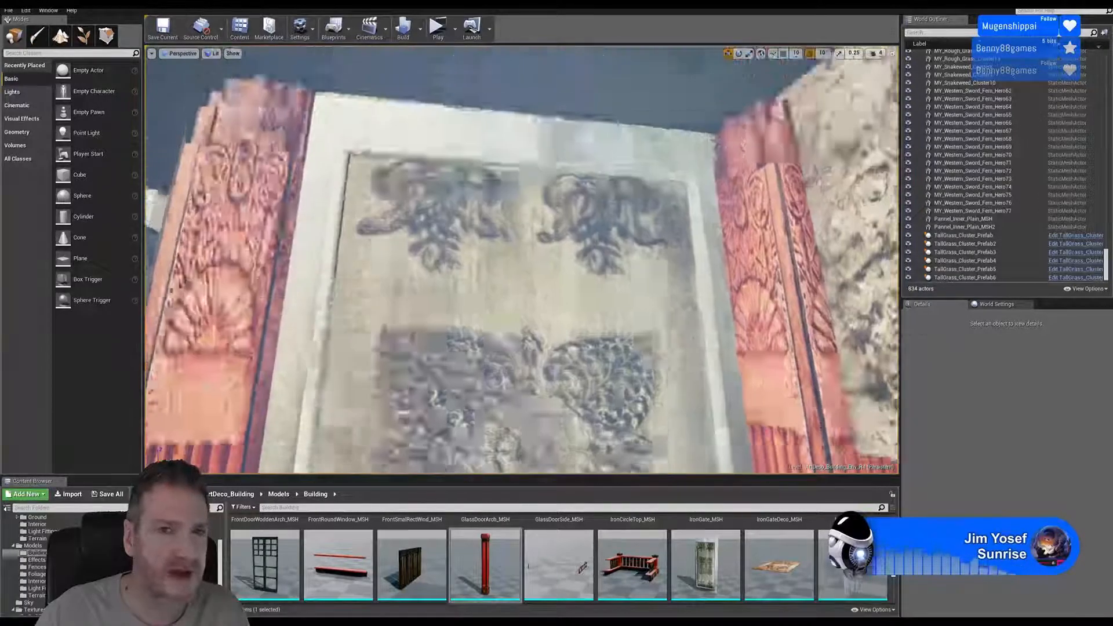
{"action": "key", "text": "e"}
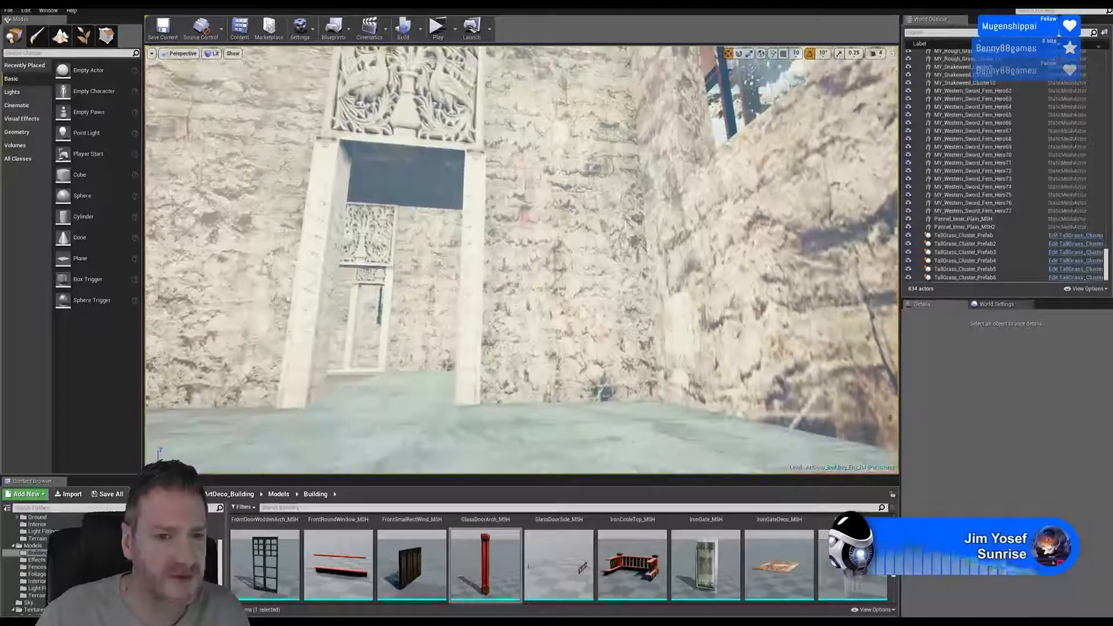
{"action": "key", "text": "w"}
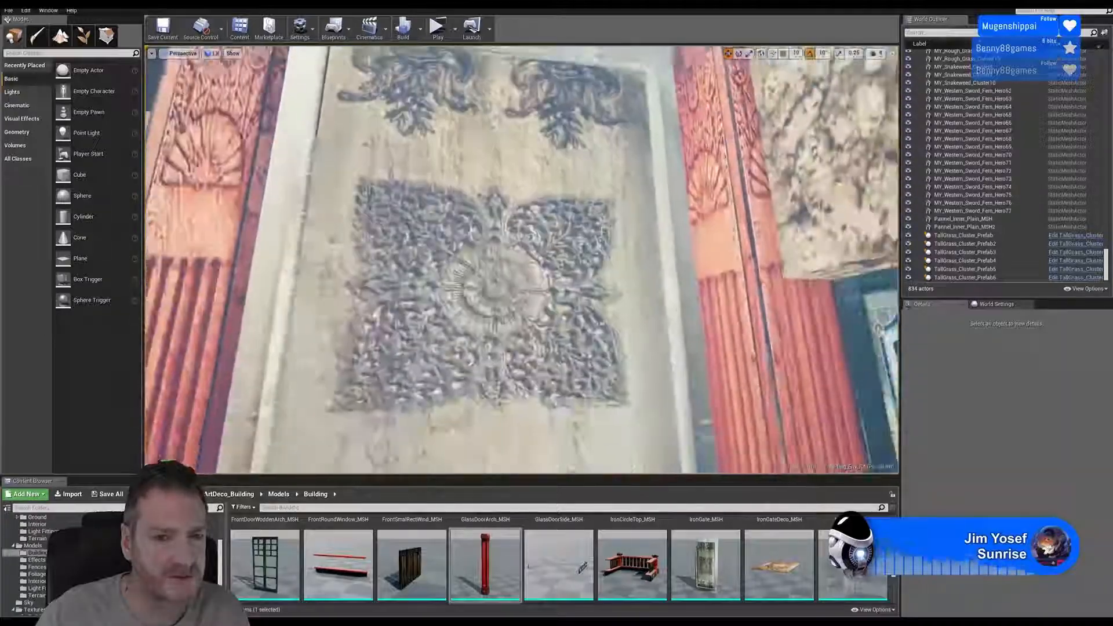
{"action": "right_click_drag", "start_coordinate": [522, 261], "coordinate": [464, 348]}
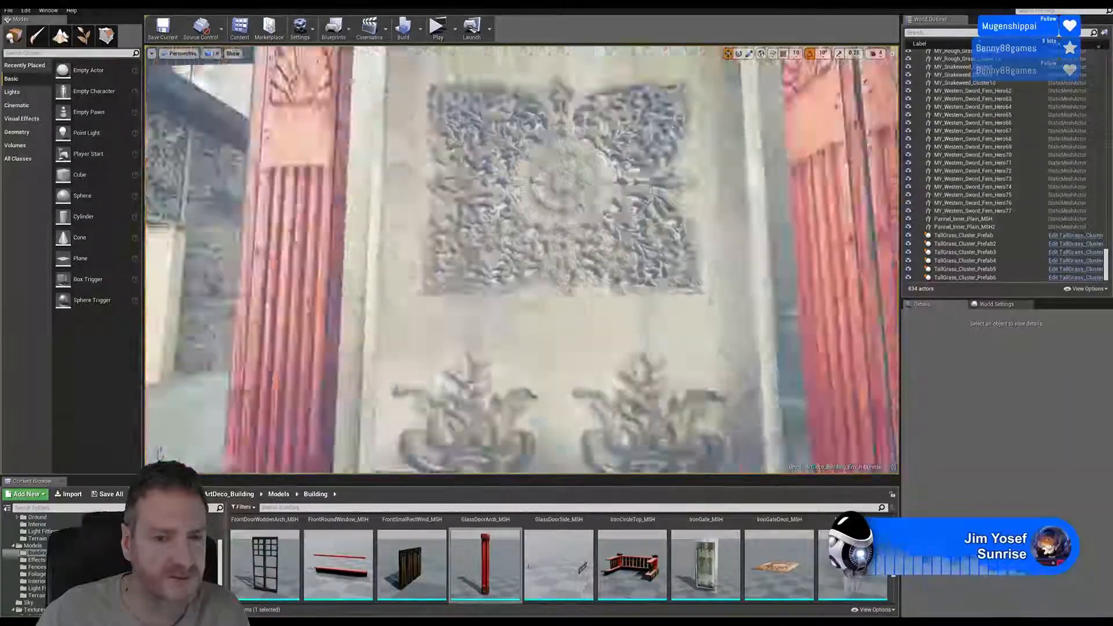
{"action": "right_click_drag", "start_coordinate": [522, 261], "coordinate": [551, 343]}
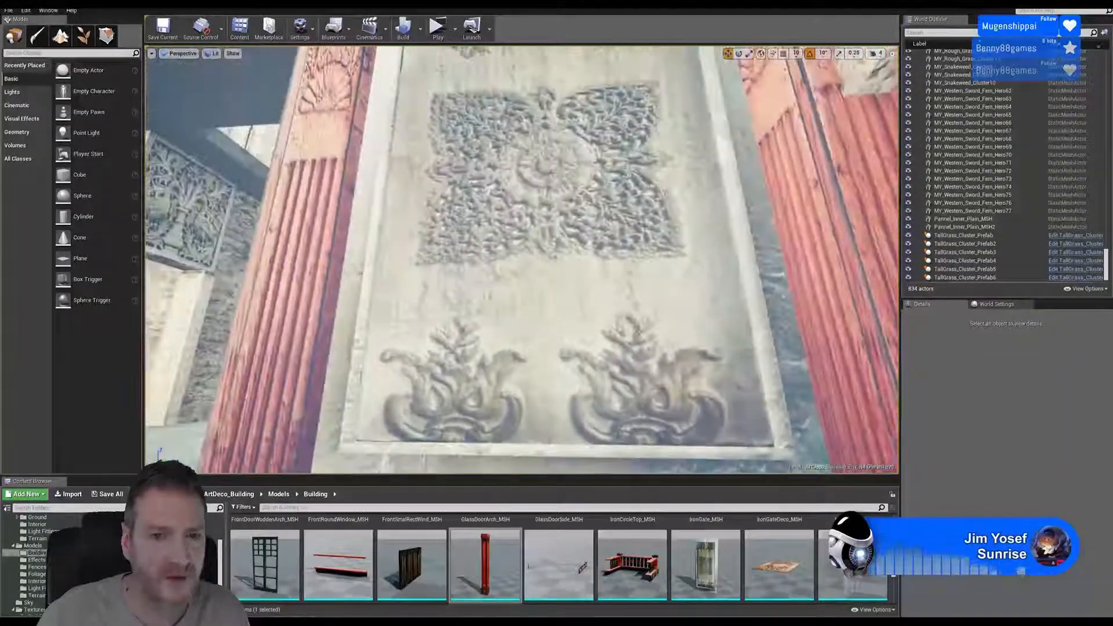
{"action": "right_click_drag", "start_coordinate": [522, 261], "coordinate": [556, 330]}
{"action": "right_click_drag", "start_coordinate": [522, 261], "coordinate": [524, 156]}
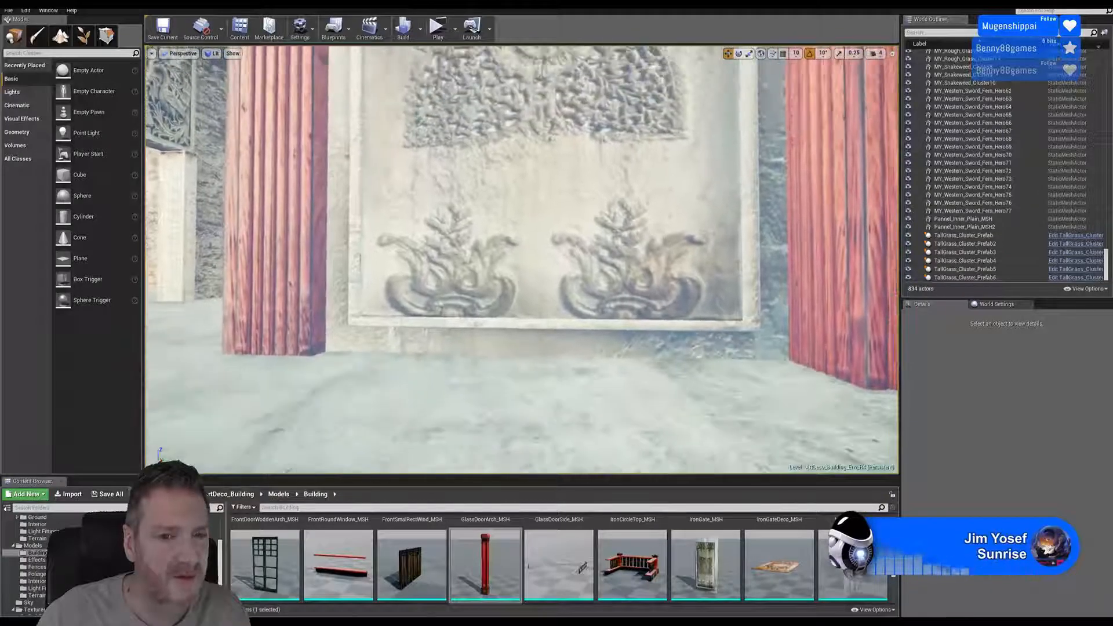
{"action": "right_click_drag", "start_coordinate": [505, 350], "coordinate": [497, 351]}
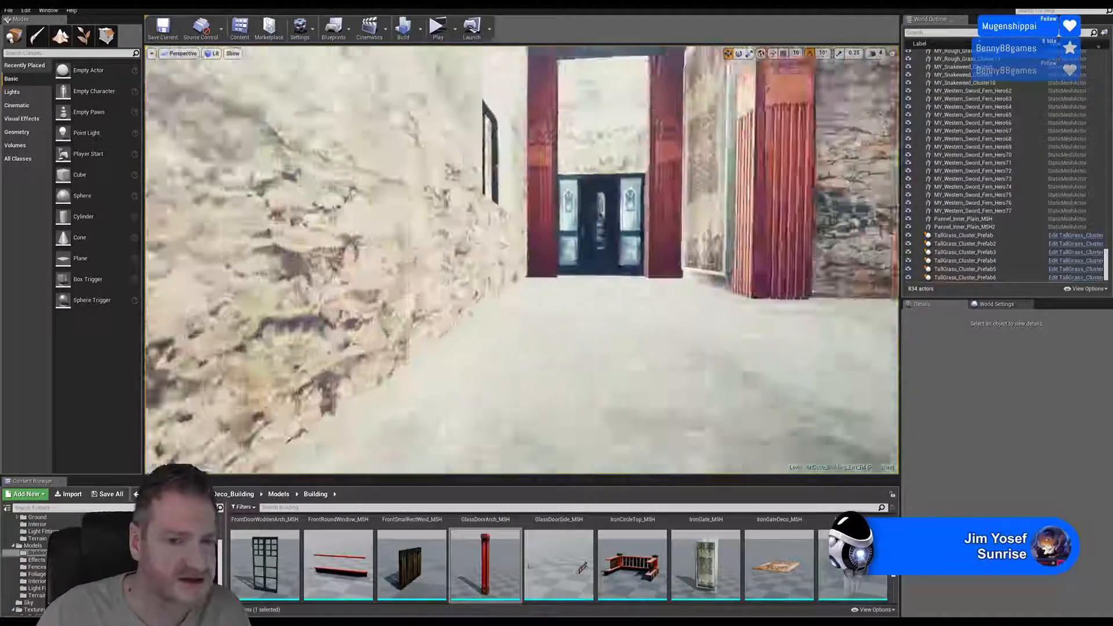
{"action": "key", "text": "w"}
{"action": "right_click_drag", "start_coordinate": [522, 261], "coordinate": [673, 259]}
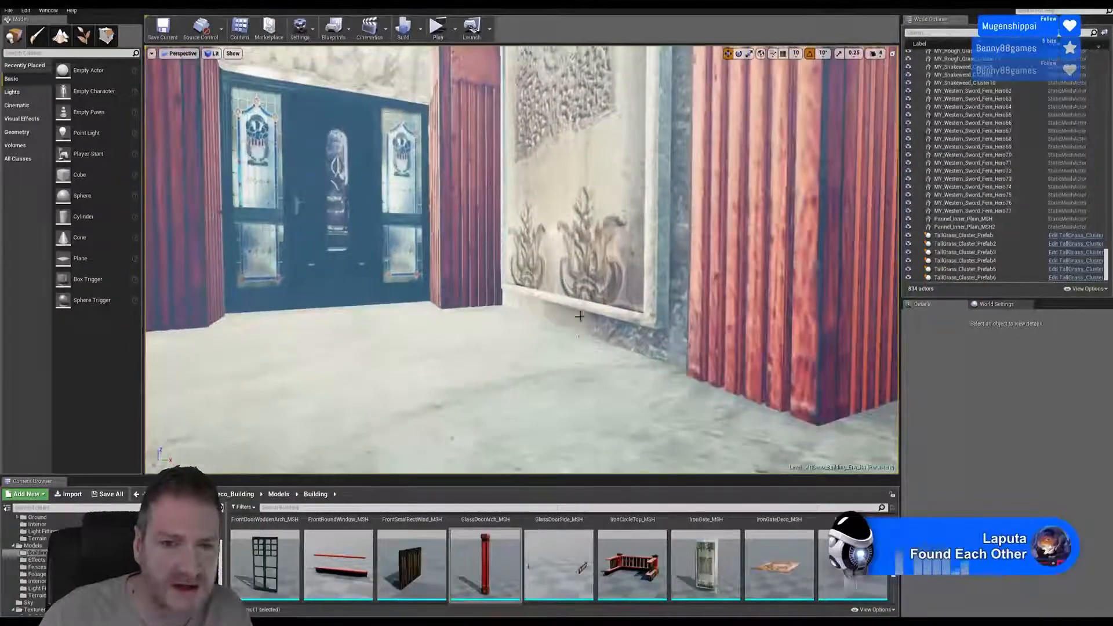
{"action": "right_click_drag", "start_coordinate": [567, 329], "coordinate": [766, 189]}
{"action": "key", "text": "w"}
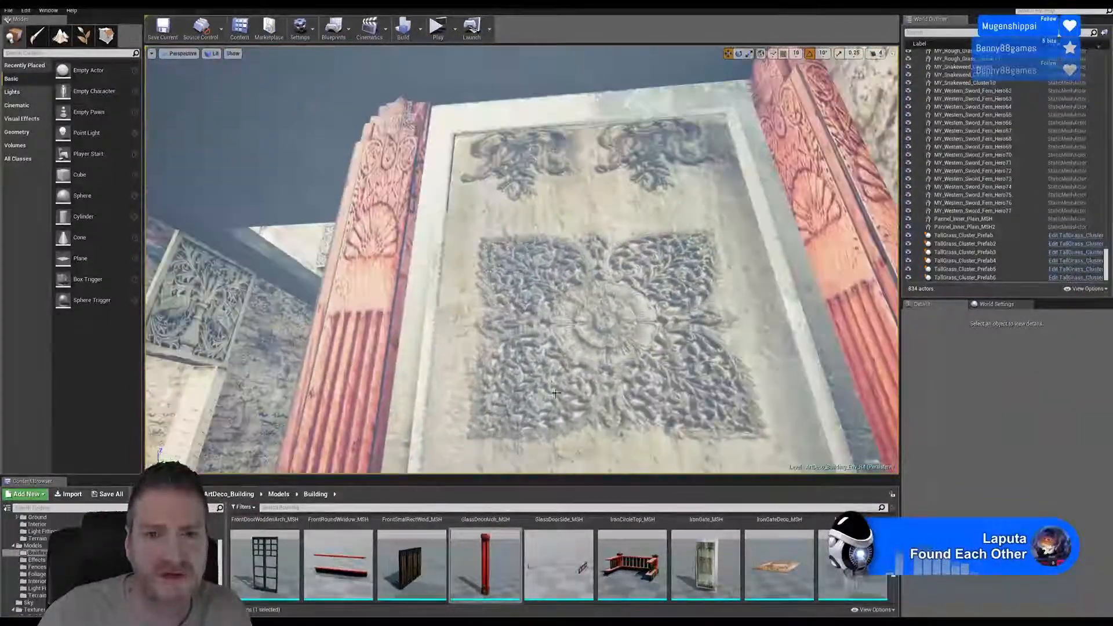
{"action": "right_click_drag", "start_coordinate": [622, 286], "coordinate": [636, 326]}
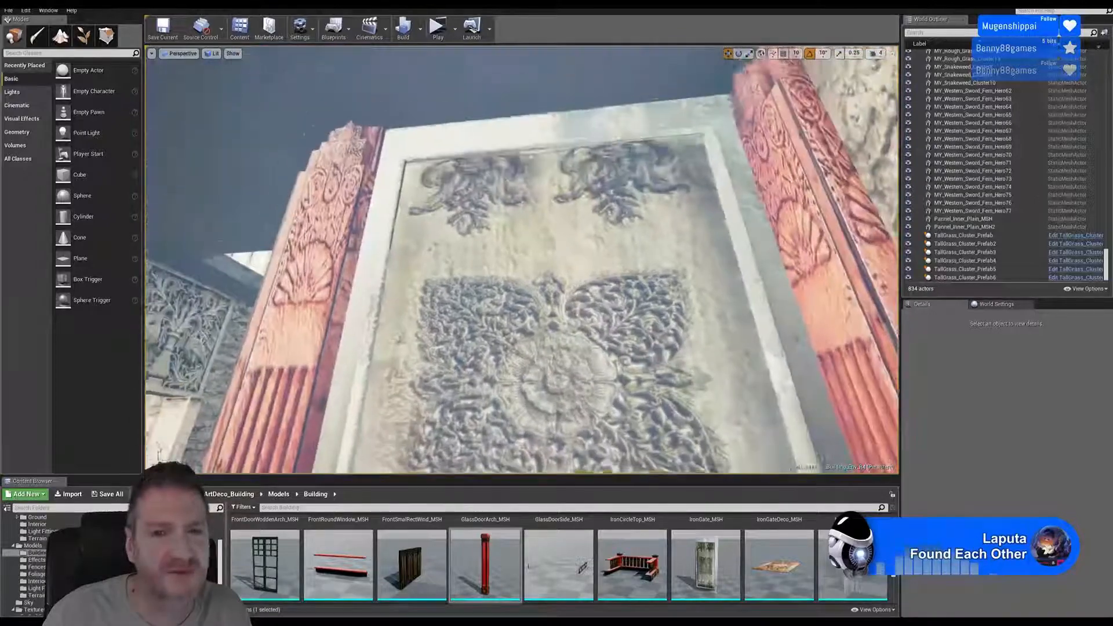
{"action": "right_click_drag", "start_coordinate": [522, 261], "coordinate": [378, 363]}
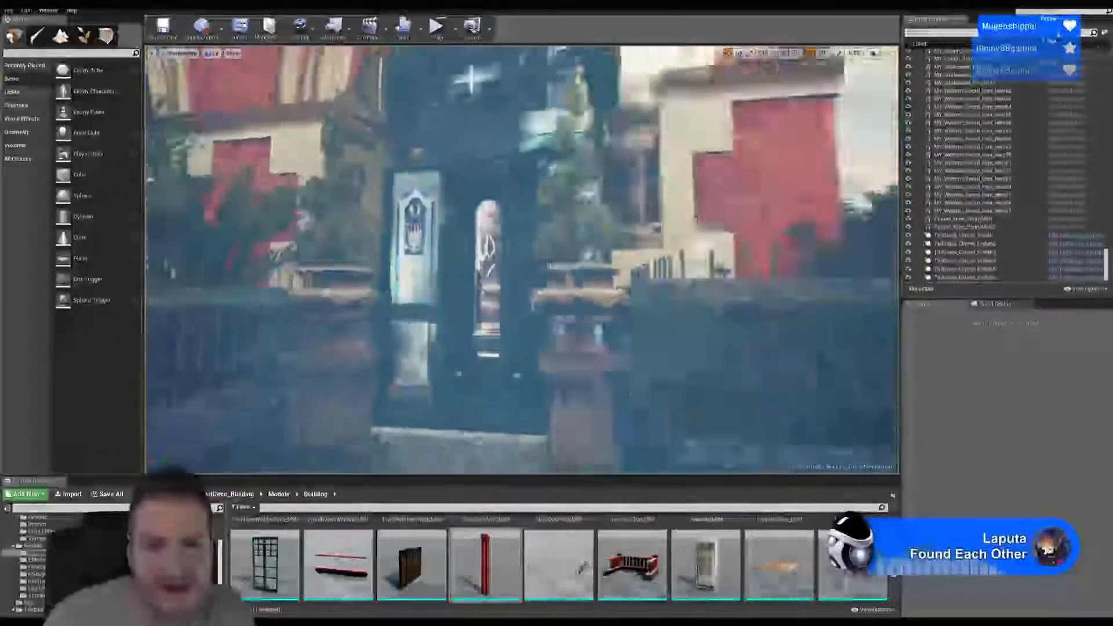
- Review the hallway's feature columns, inner panels and paired main columns from along the entrance hall
{"action": "mouse_move", "coordinate": [521, 261]}
{"action": "right_mouse_down"}
{"action": "mouse_move", "coordinate": [535, 265]}
{"action": "mouse_move", "coordinate": [514, 266]}
{"action": "mouse_move", "coordinate": [524, 267]}
{"action": "right_mouse_up"}
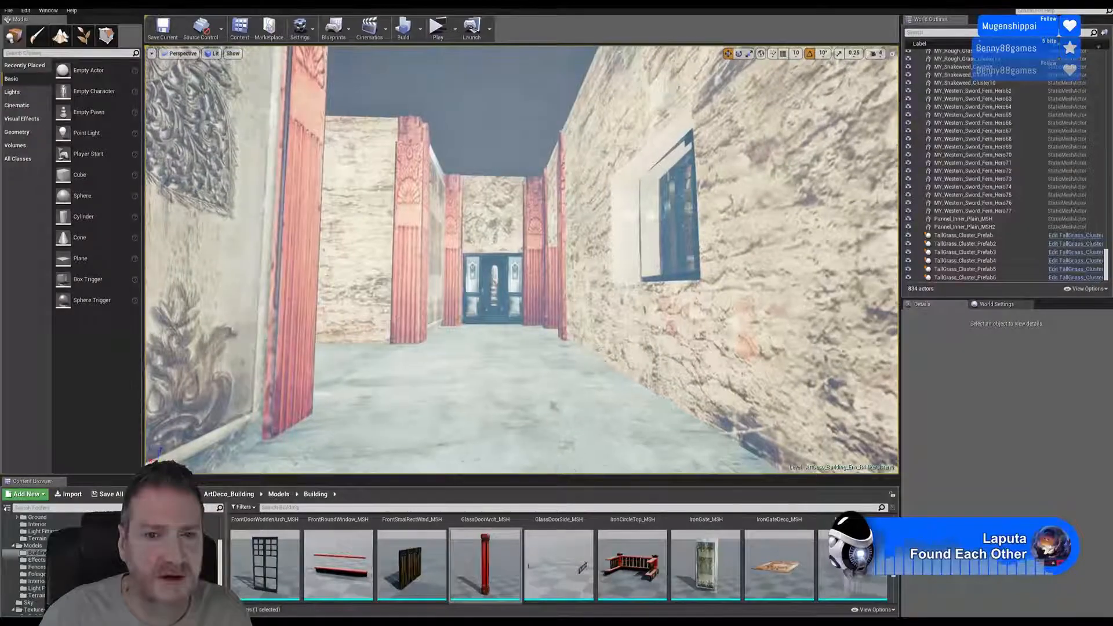
{"action": "right_click_drag", "start_coordinate": [601, 253], "coordinate": [577, 254]}
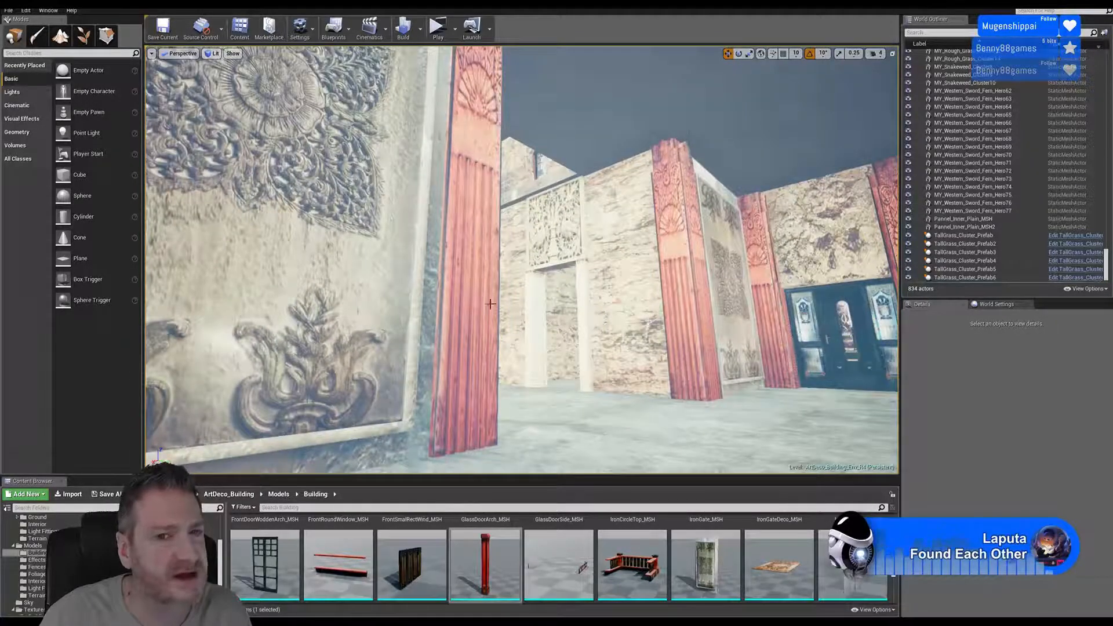
{"action": "mouse_move", "coordinate": [447, 264]}
{"action": "right_mouse_down"}
{"action": "mouse_move", "coordinate": [441, 250]}
{"action": "mouse_move", "coordinate": [506, 260]}
{"action": "mouse_move", "coordinate": [463, 258]}
{"action": "right_mouse_up"}
{"action": "right_click_drag", "start_coordinate": [502, 334], "coordinate": [494, 329]}
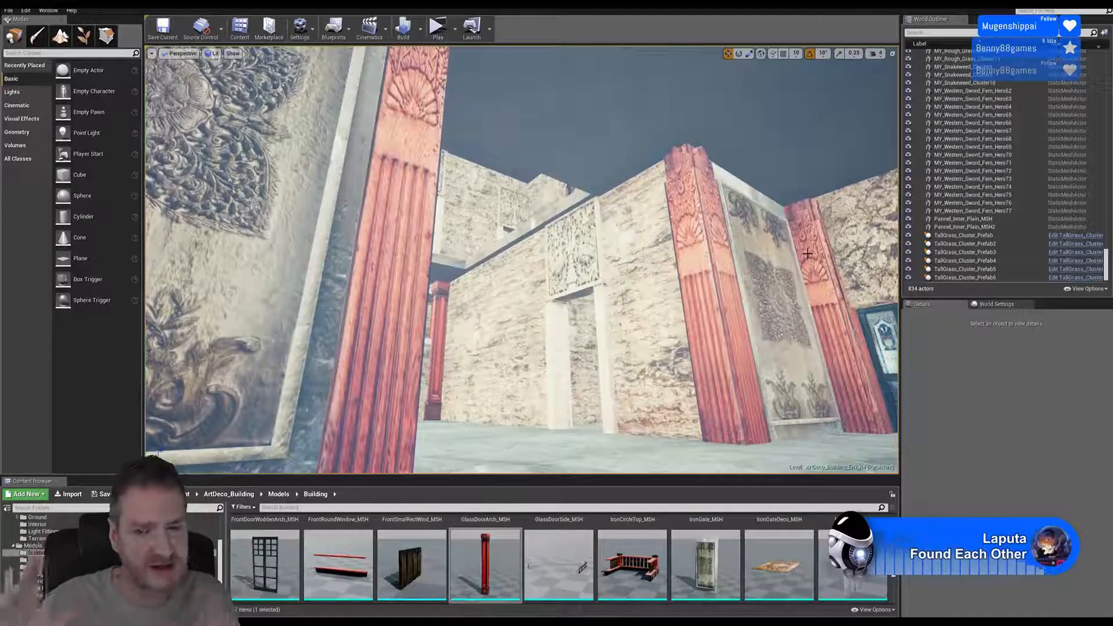
{"action": "right_click_drag", "start_coordinate": [745, 296], "coordinate": [738, 305]}
{"action": "key", "text": "d"}
{"action": "key", "text": "w"}
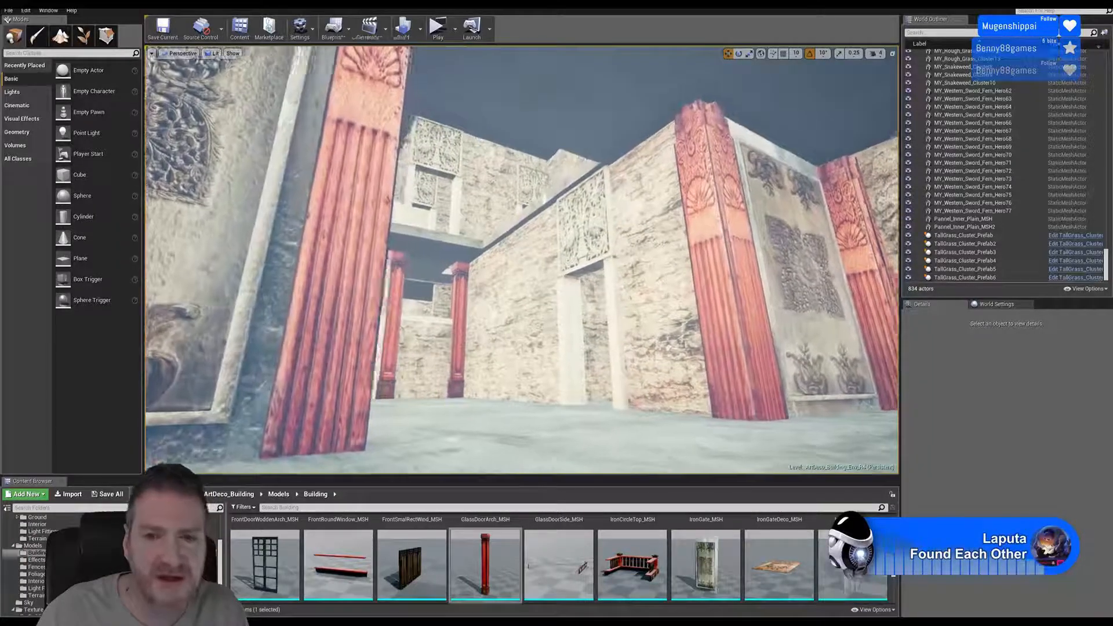